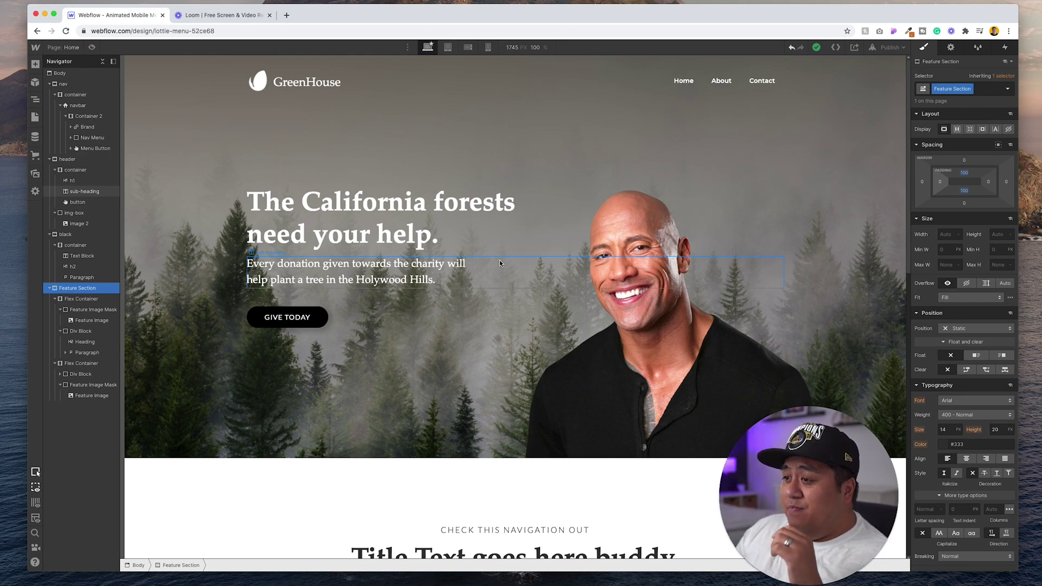
Step: Add a Page load trigger to the page's interactions
{"action": "scroll", "coordinate": [500, 263], "scroll_direction": "down", "scroll_amount": 12}
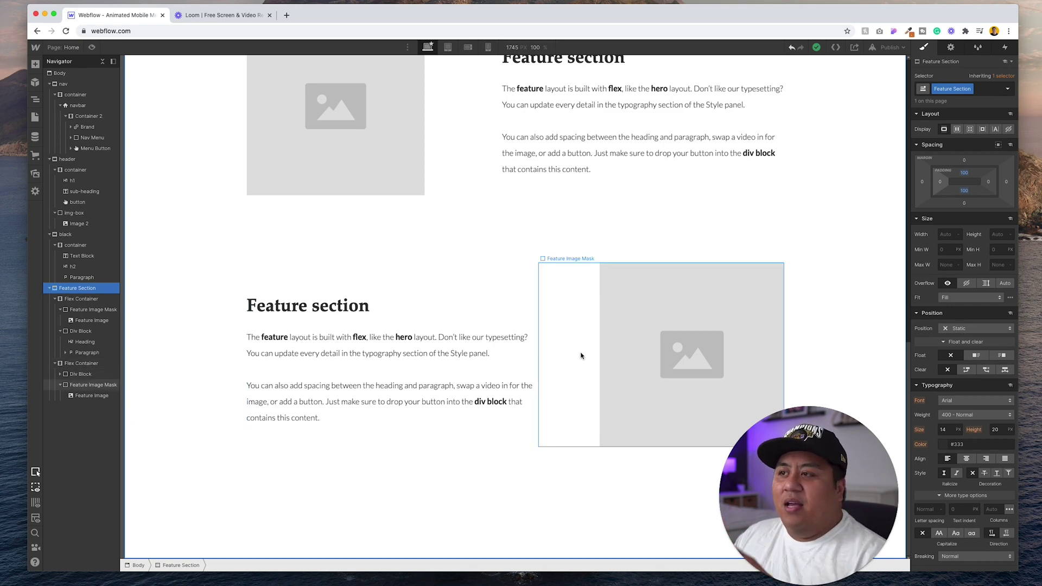
{"action": "scroll", "coordinate": [579, 354], "scroll_direction": "up", "scroll_amount": 12}
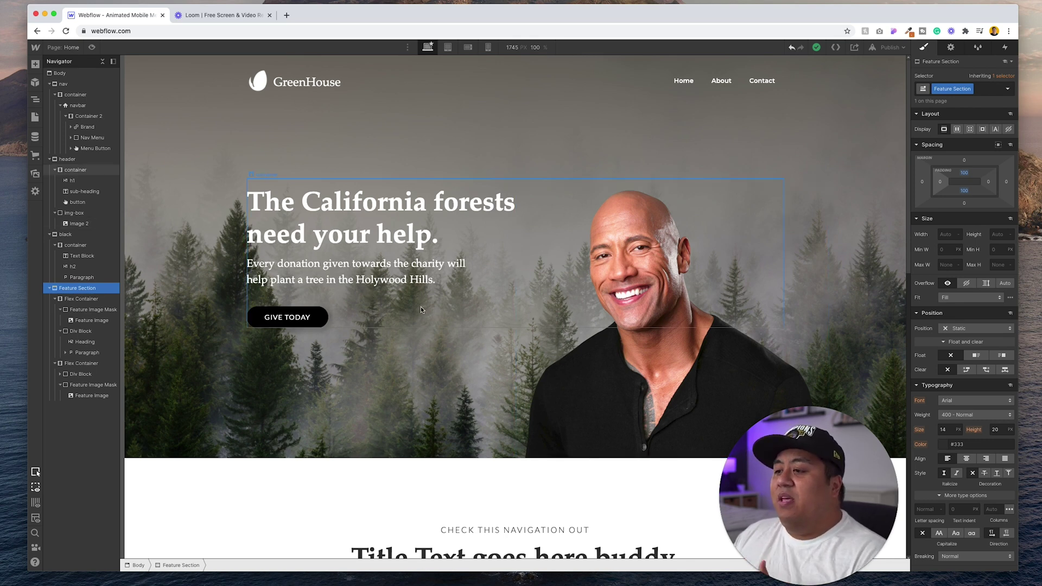
{"action": "left_click", "coordinate": [392, 316]}
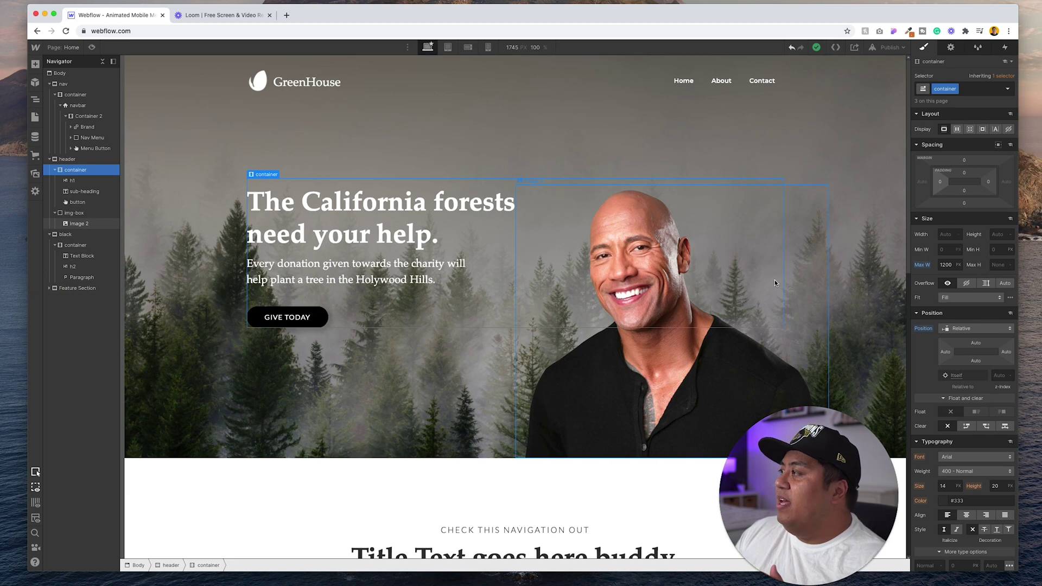
{"action": "left_click", "coordinate": [1004, 49]}
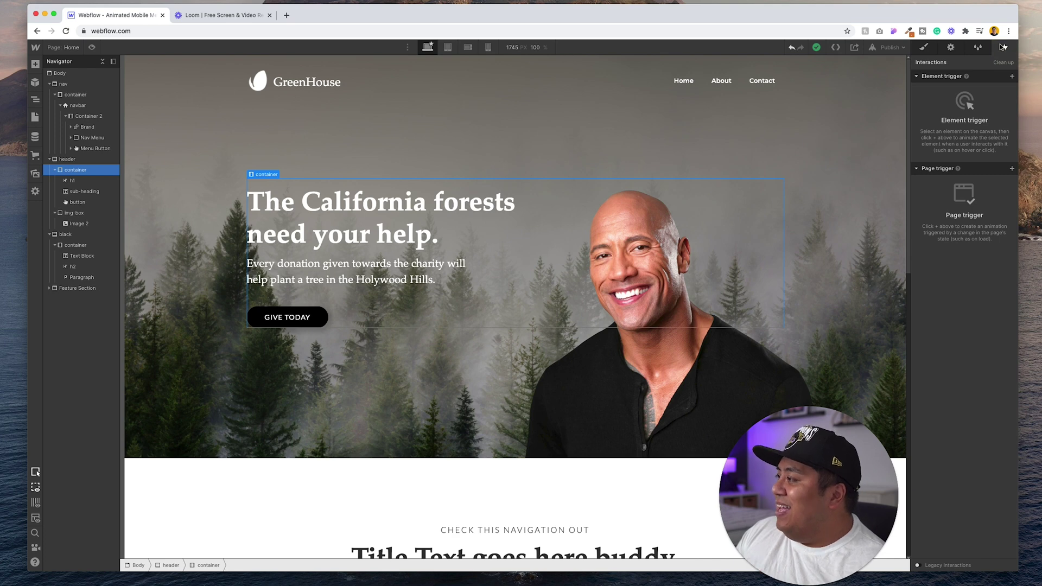
{"action": "left_click", "coordinate": [1012, 170]}
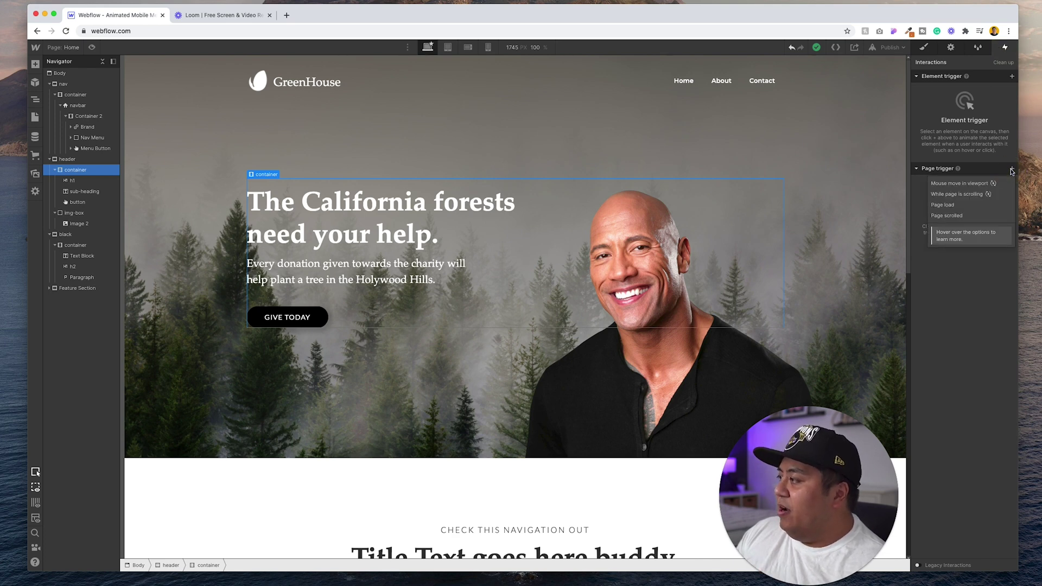
{"action": "left_click", "coordinate": [973, 205]}
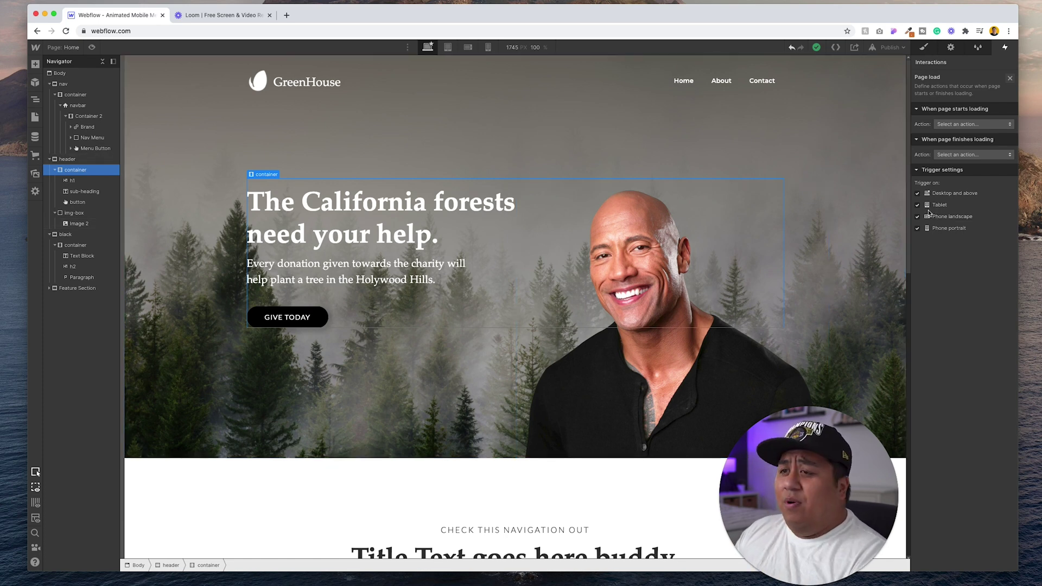
{"action": "left_click", "coordinate": [918, 194]}
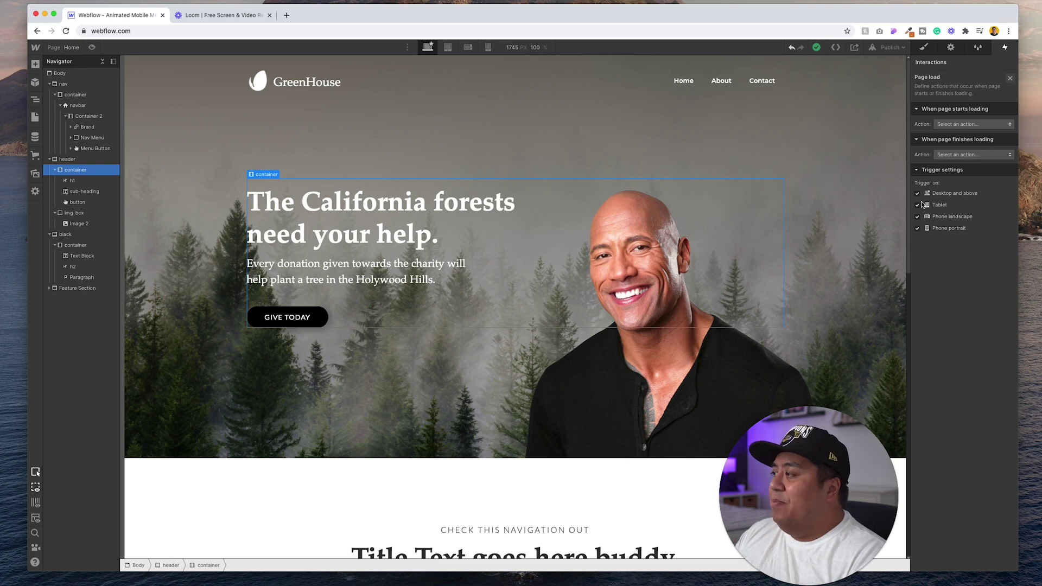
Step: Set the action for when the page starts loading to Start an animation, and delete the existing Page Load timed animation
{"action": "left_click", "coordinate": [947, 124]}
{"action": "left_click", "coordinate": [947, 134]}
{"action": "left_click", "coordinate": [948, 143]}
{"action": "left_click", "coordinate": [948, 149]}
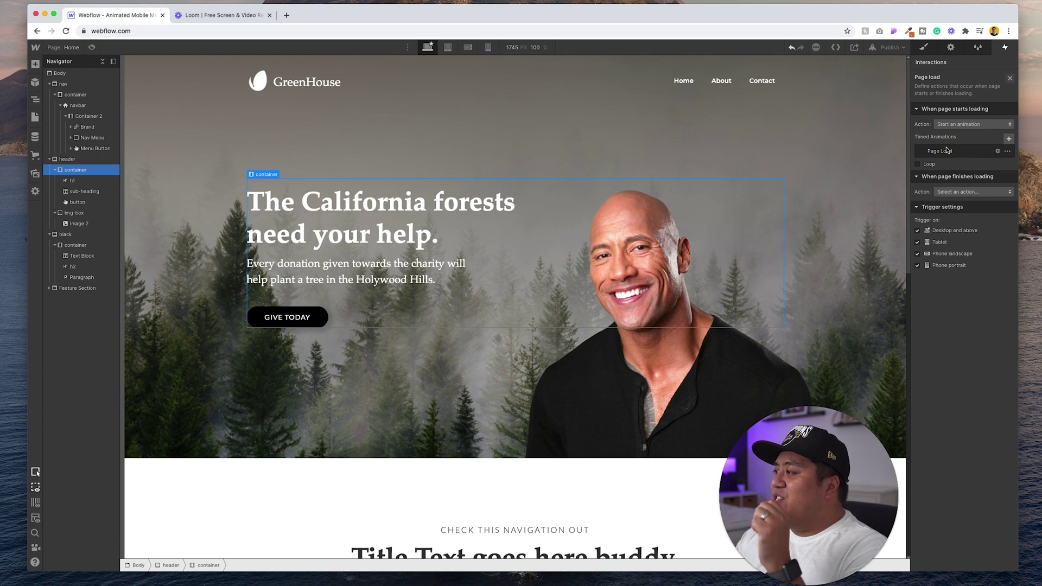
{"action": "left_click", "coordinate": [1005, 151]}
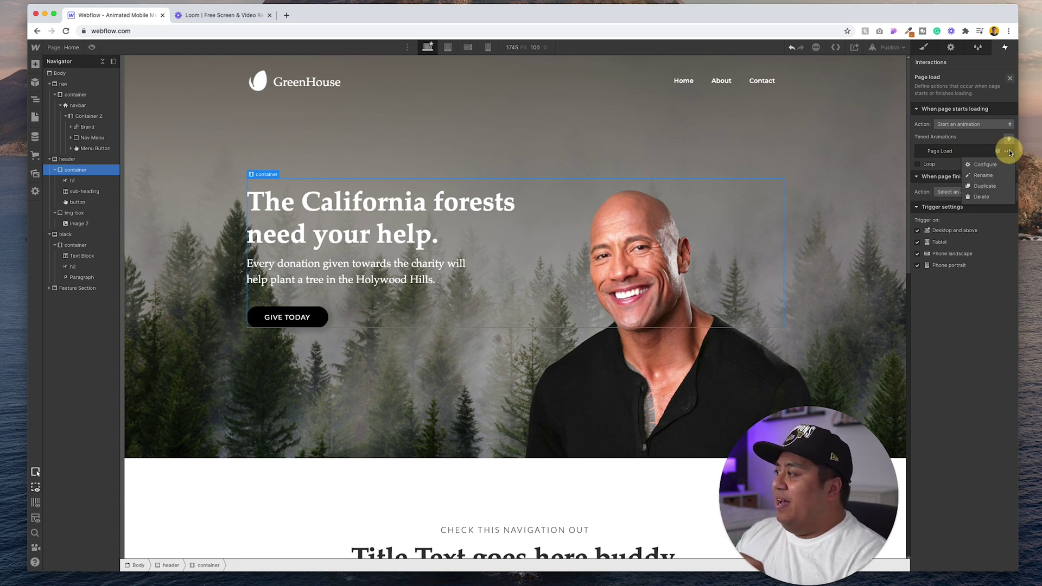
{"action": "left_click", "coordinate": [986, 189]}
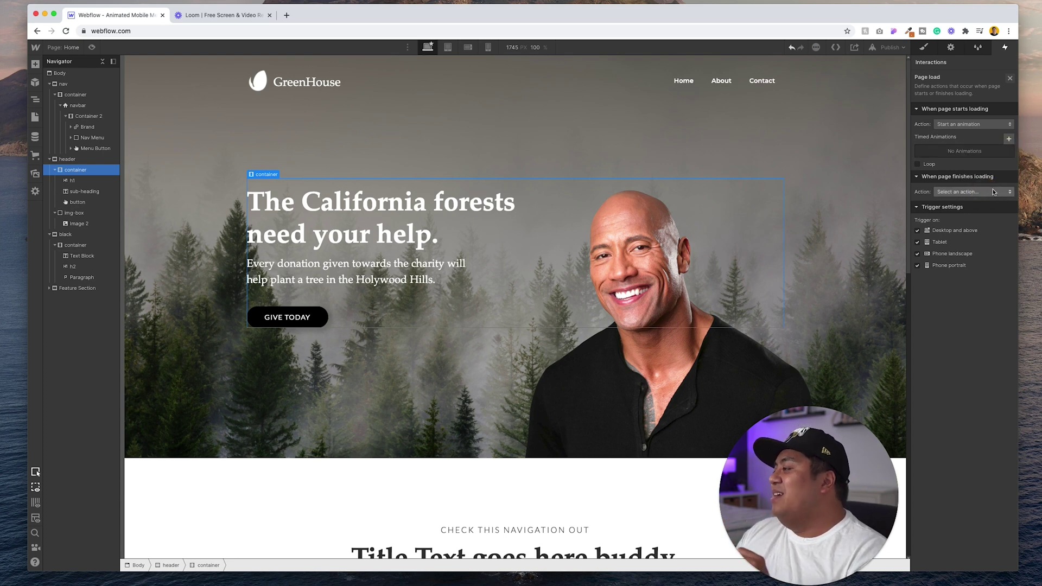
Step: Create a new timed animation named "PAGE Load"
{"action": "left_click", "coordinate": [1009, 141]}
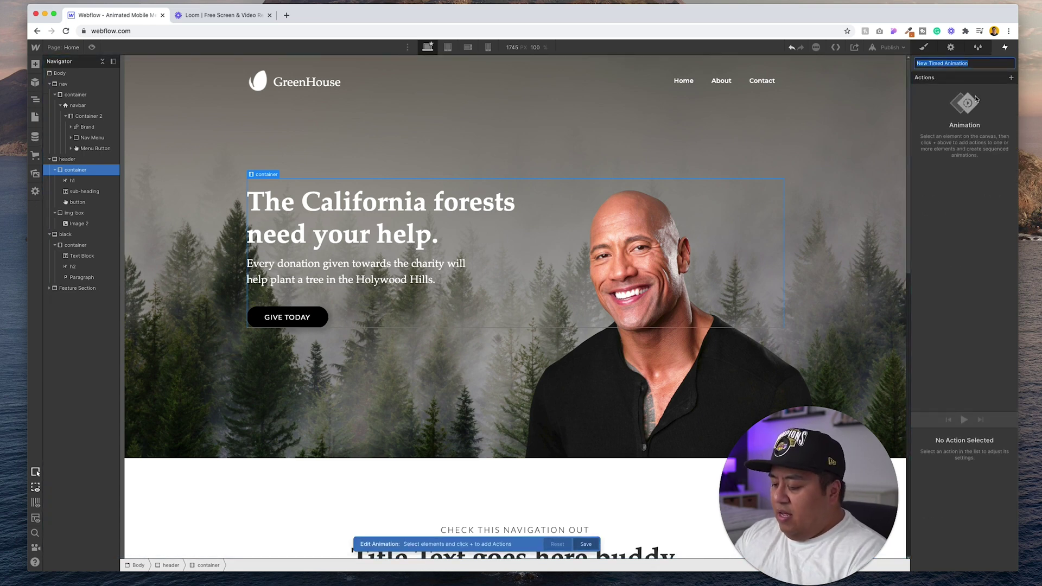
{"action": "type", "text": "PAGE"}
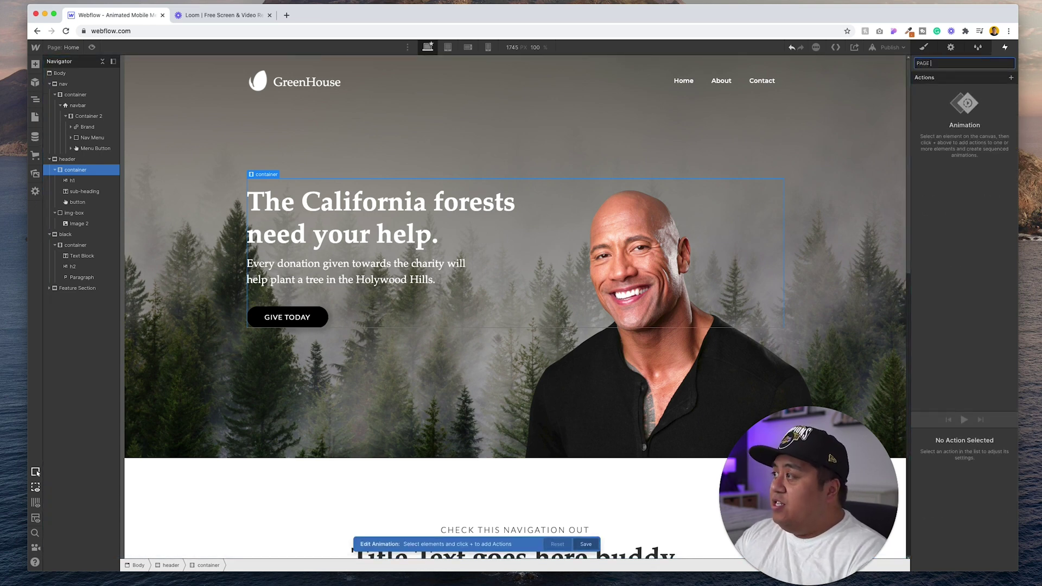
{"action": "type", "text": " Load"}
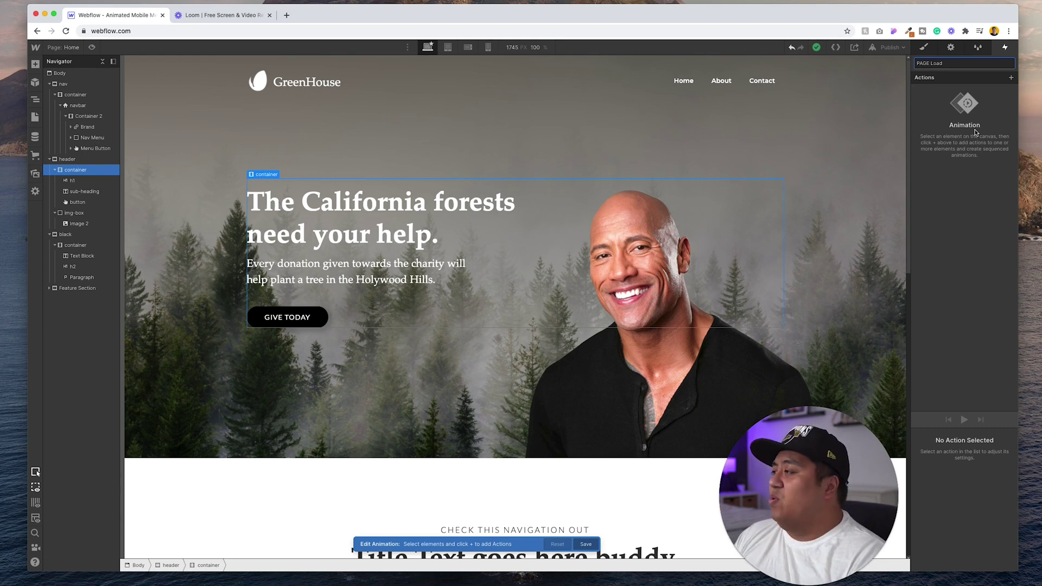
{"action": "key", "text": "Return"}
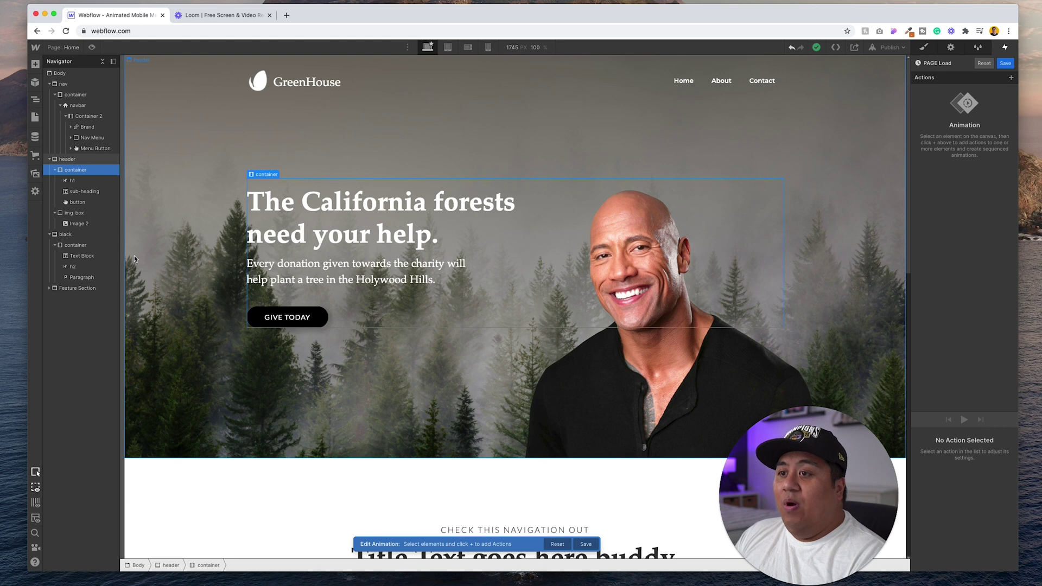
Step: Add a Move action for the hero h1 as its initial state, with a horizontal offset of -20 px
{"action": "left_click", "coordinate": [75, 181]}
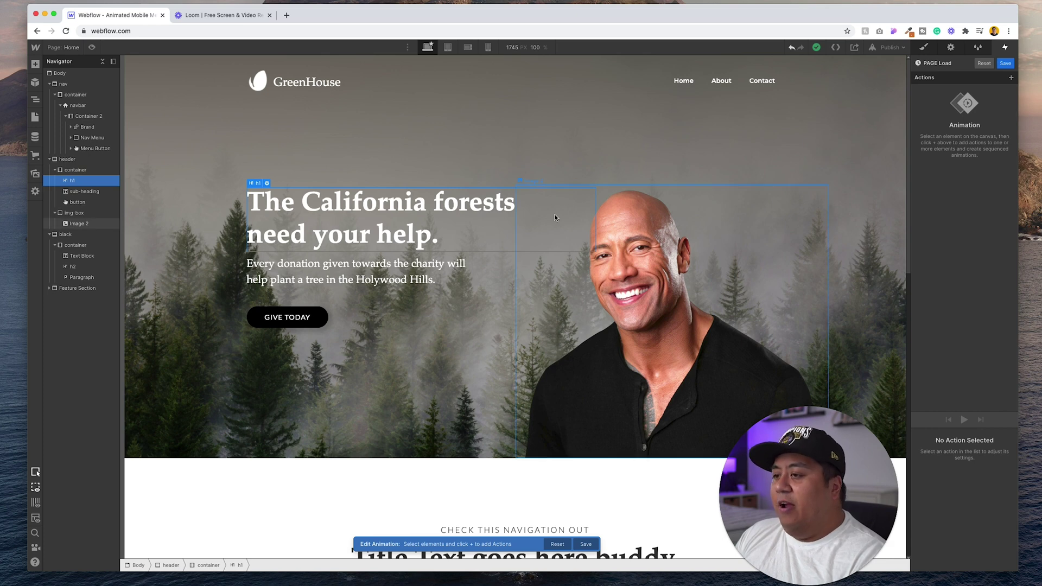
{"action": "left_click", "coordinate": [1012, 79]}
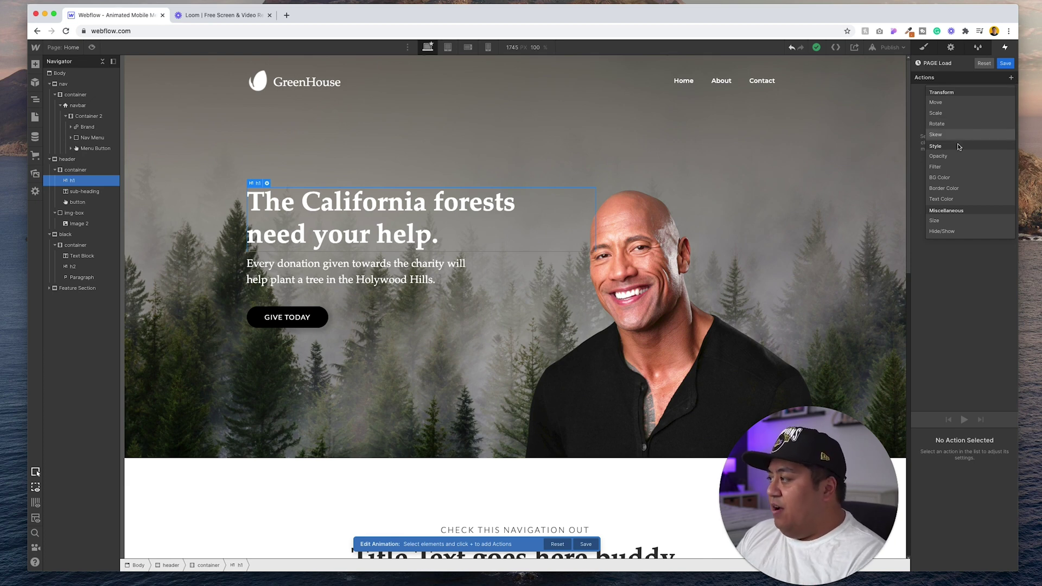
{"action": "left_click", "coordinate": [950, 101]}
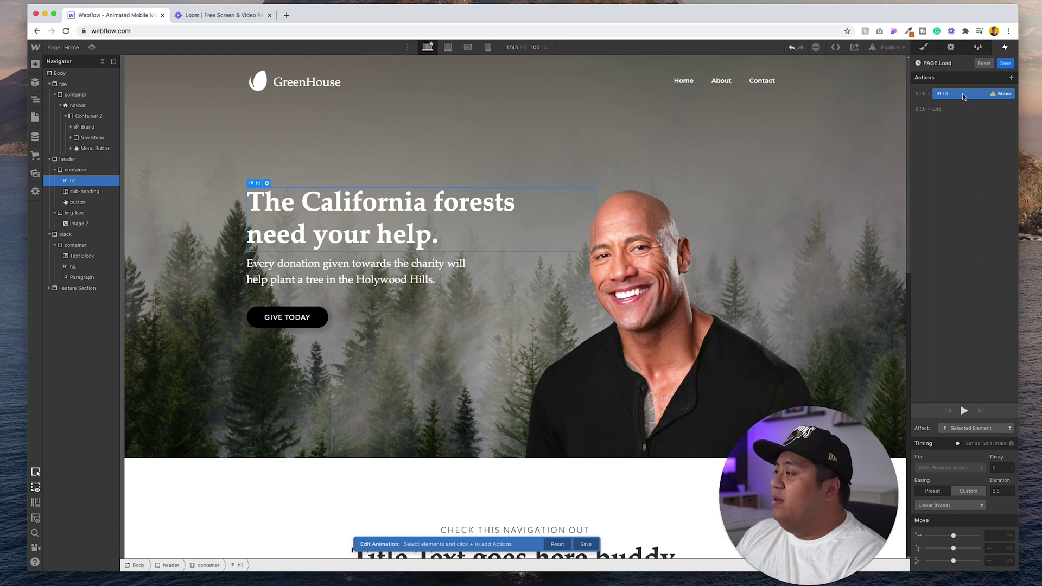
{"action": "left_click", "coordinate": [958, 444]}
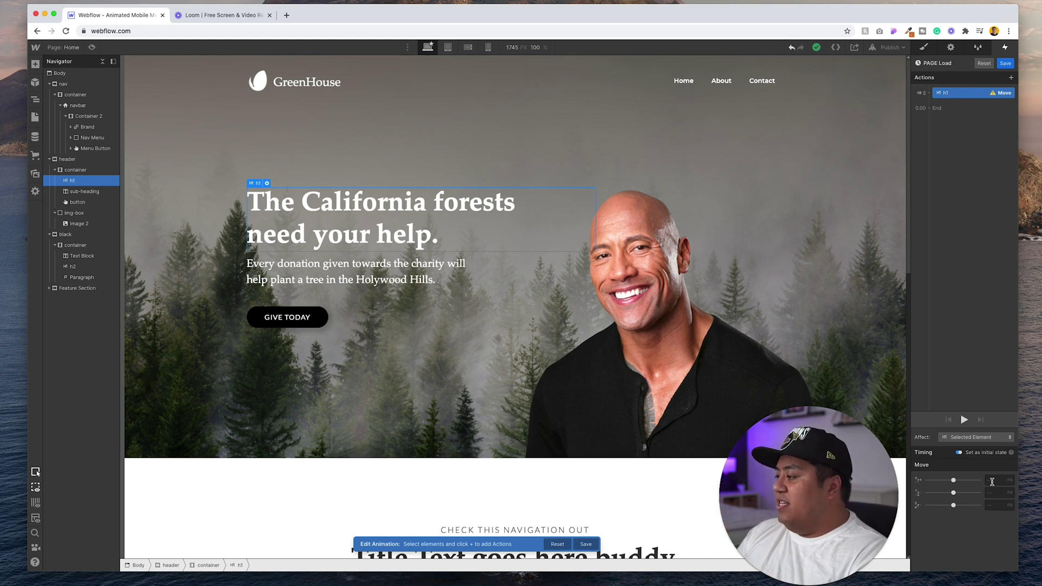
{"action": "mouse_move", "coordinate": [955, 480]}
{"action": "left_mouse_down"}
{"action": "mouse_move", "coordinate": [937, 477]}
{"action": "mouse_move", "coordinate": [952, 480]}
{"action": "left_mouse_up"}
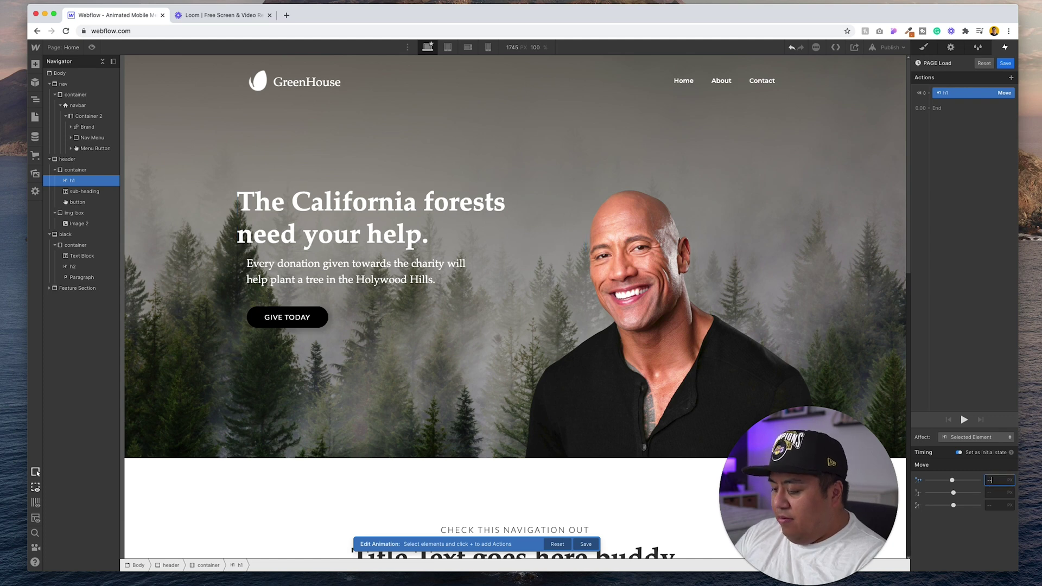
{"action": "type", "text": "20"}
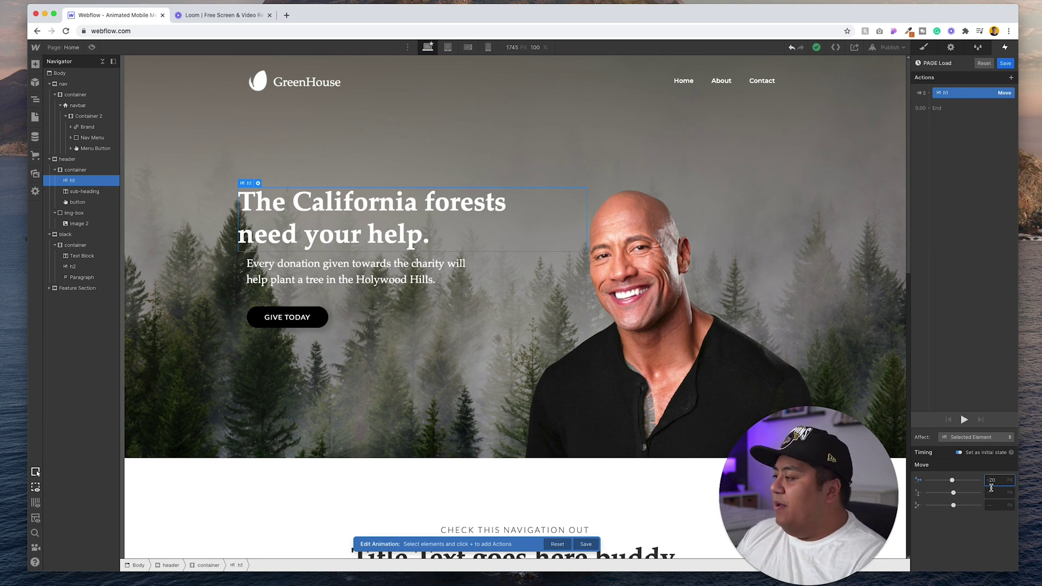
Step: Add a second Move action for the h1 with a horizontal offset of 0 px, and preview the animation
{"action": "left_click", "coordinate": [1012, 80]}
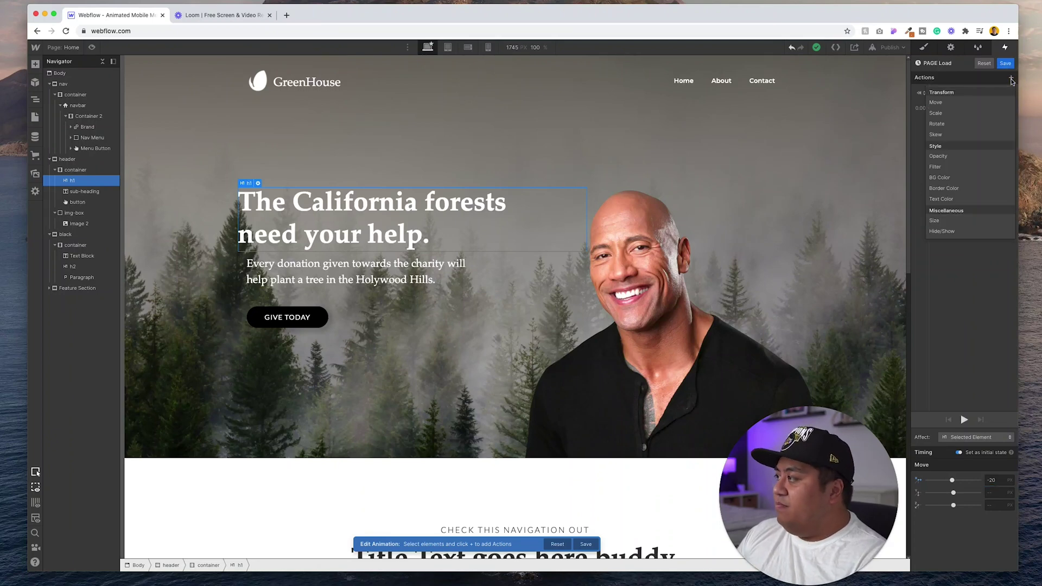
{"action": "left_click", "coordinate": [961, 101]}
{"action": "left_click", "coordinate": [995, 533]}
{"action": "type", "text": "0"}
{"action": "left_click_drag", "start_coordinate": [962, 109], "coordinate": [960, 108]}
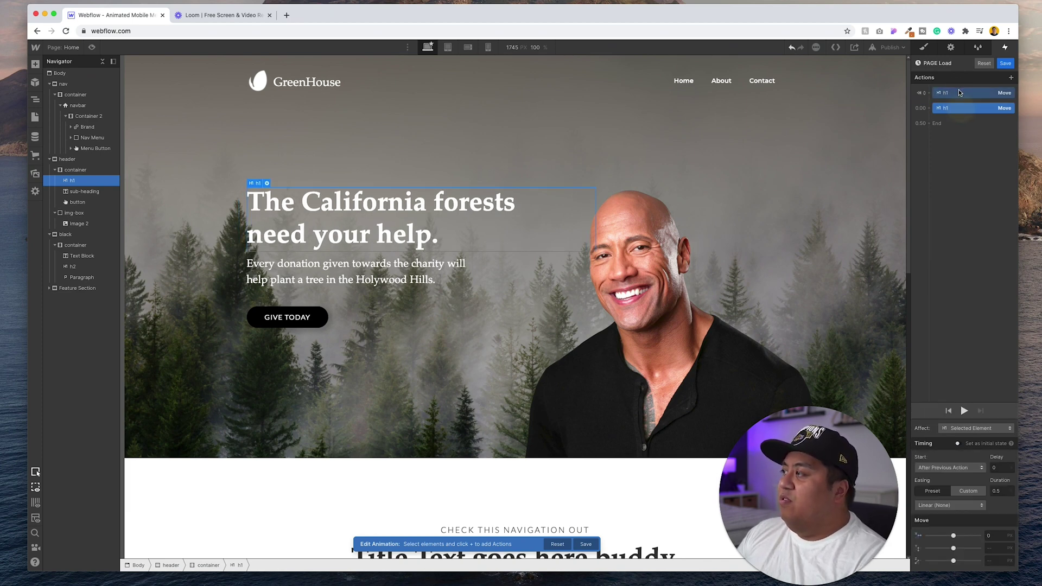
{"action": "left_click", "coordinate": [959, 93]}
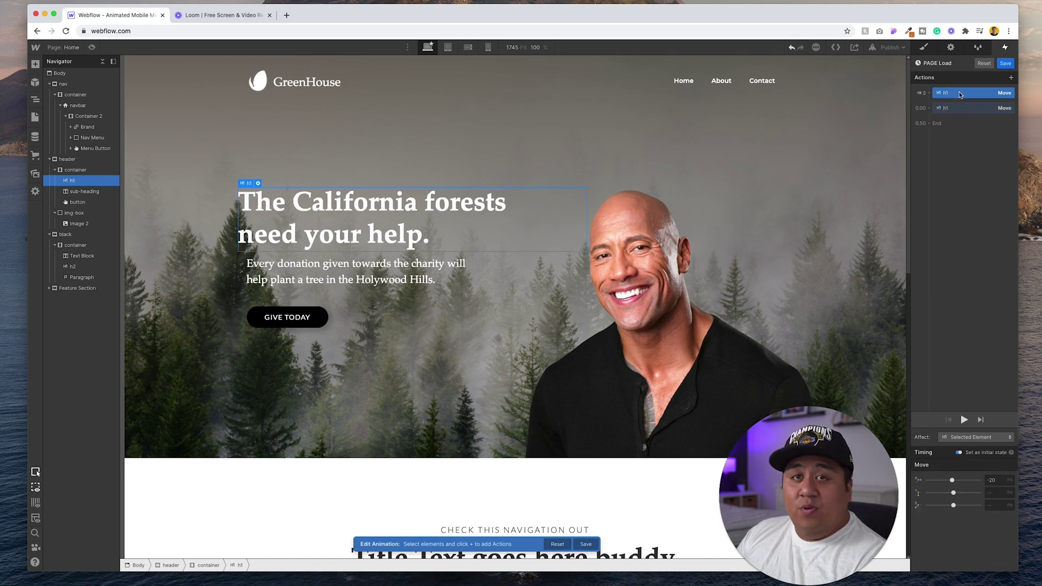
{"action": "left_click", "coordinate": [964, 420]}
{"action": "left_click_drag", "start_coordinate": [958, 108], "coordinate": [955, 93]}
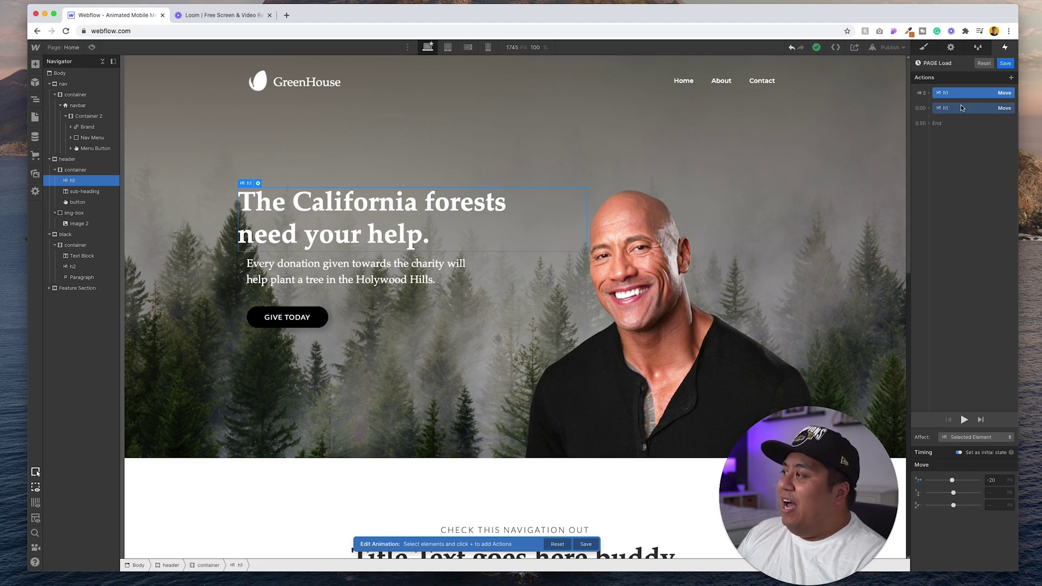
Step: Set the second h1 Move action's duration to 0.3 seconds and preview the animation again
{"action": "left_click", "coordinate": [960, 107]}
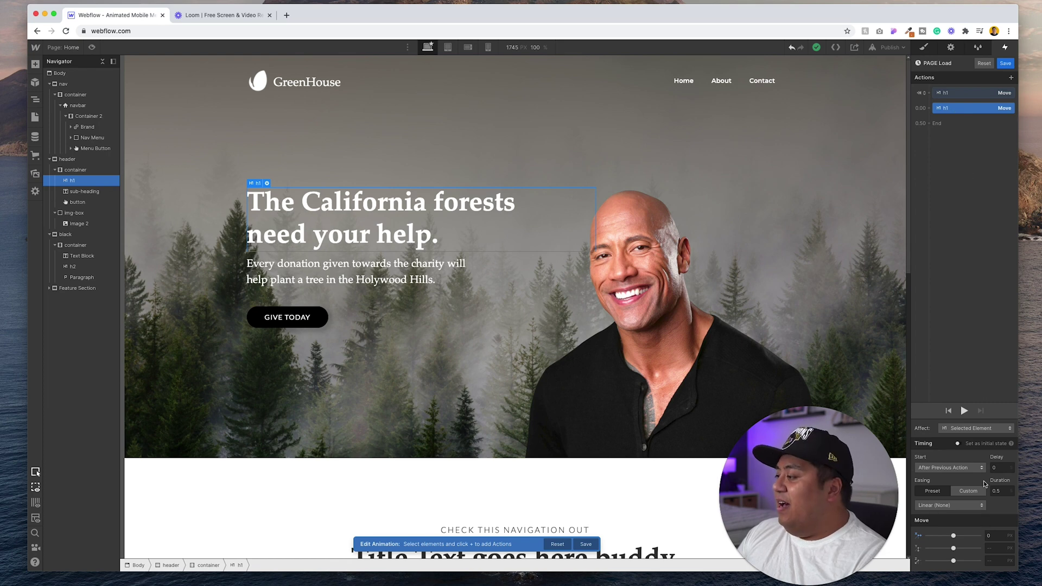
{"action": "left_click", "coordinate": [1001, 487]}
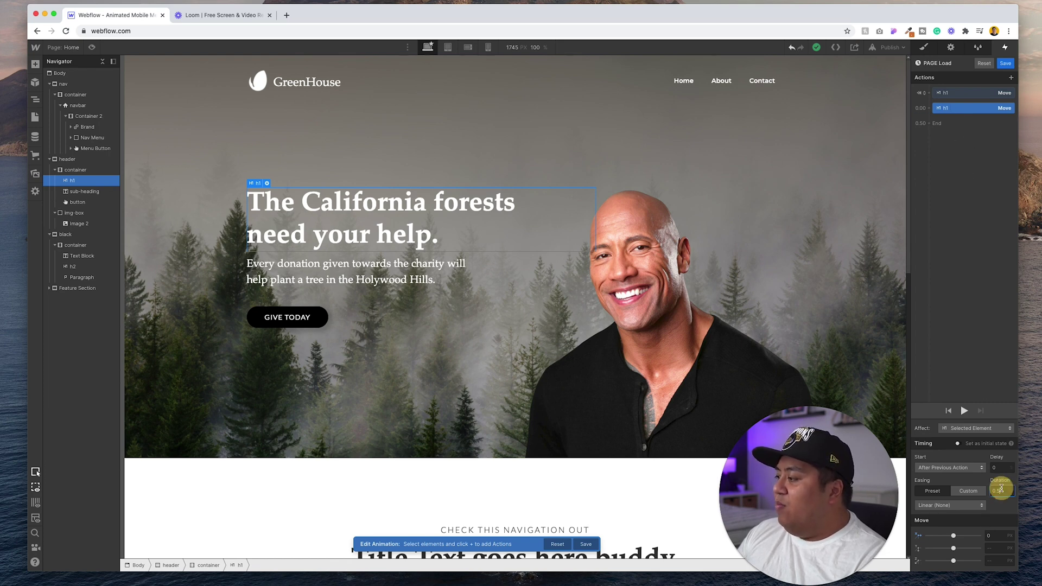
{"action": "key", "text": "BackSpace"}
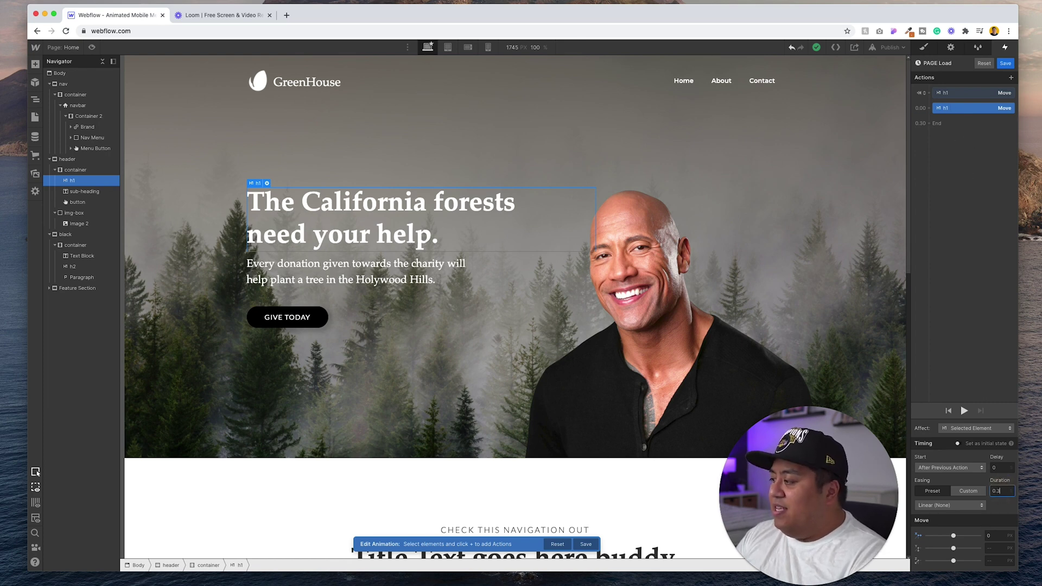
{"action": "left_click", "coordinate": [975, 93]}
{"action": "left_click", "coordinate": [964, 419]}
{"action": "left_click_drag", "start_coordinate": [971, 109], "coordinate": [969, 97]}
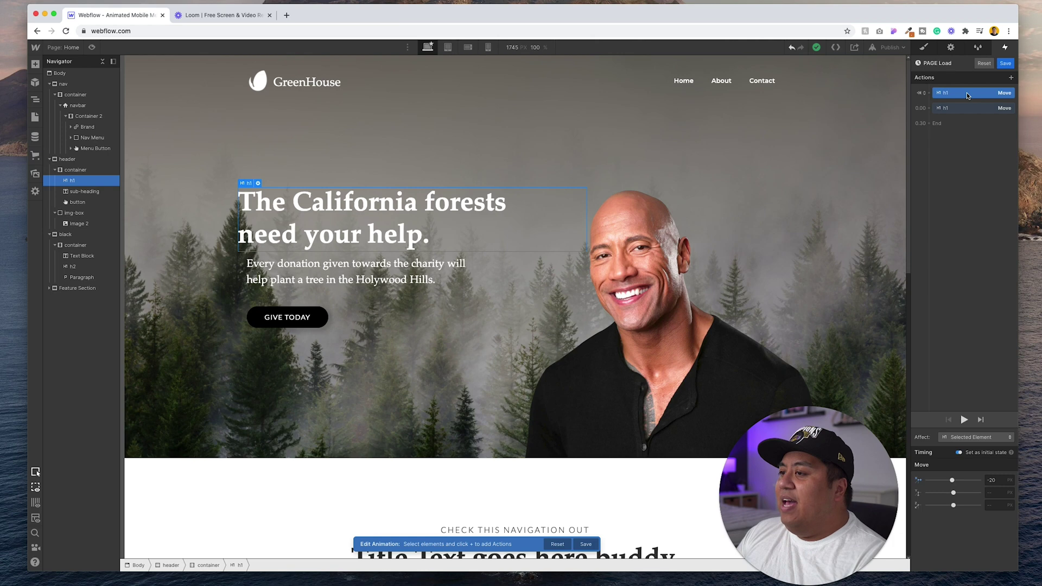
Step: Add an Opacity action of 0% for the h1 and group it with the initial-state Move action
{"action": "left_click", "coordinate": [1011, 78]}
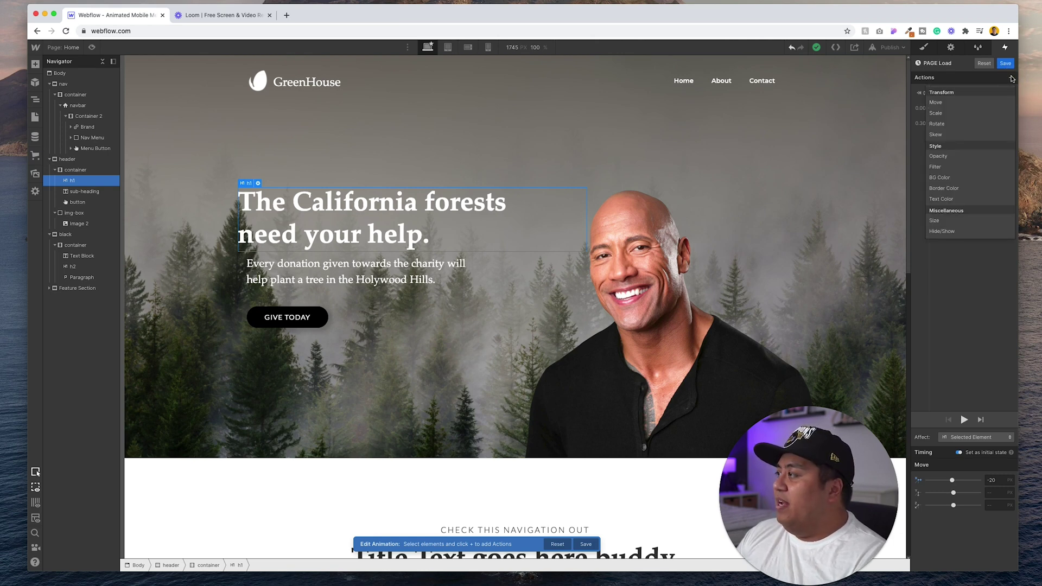
{"action": "left_click", "coordinate": [969, 156]}
{"action": "left_click_drag", "start_coordinate": [971, 108], "coordinate": [969, 105]}
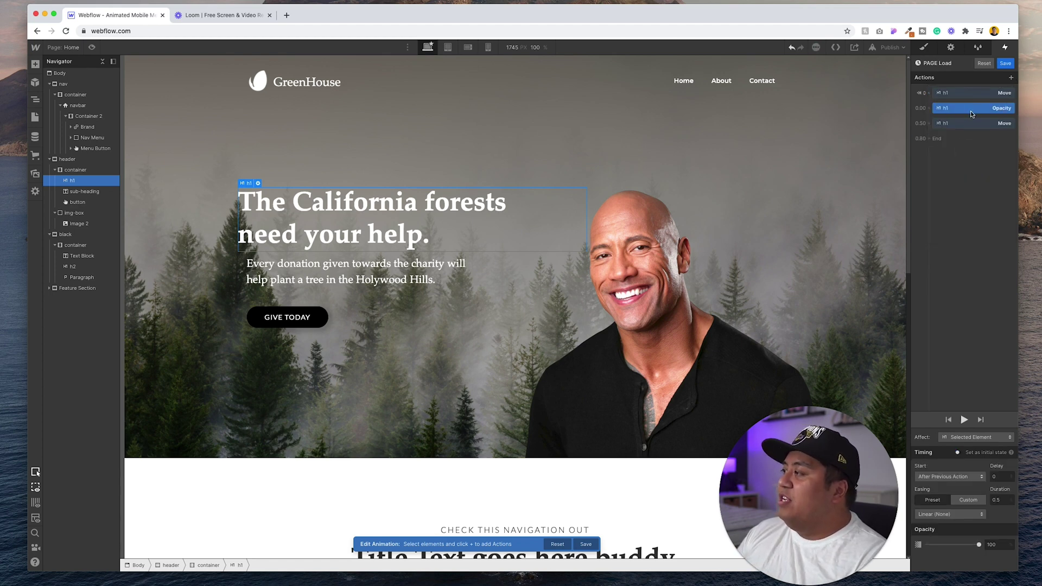
{"action": "left_click_drag", "start_coordinate": [969, 109], "coordinate": [970, 100]}
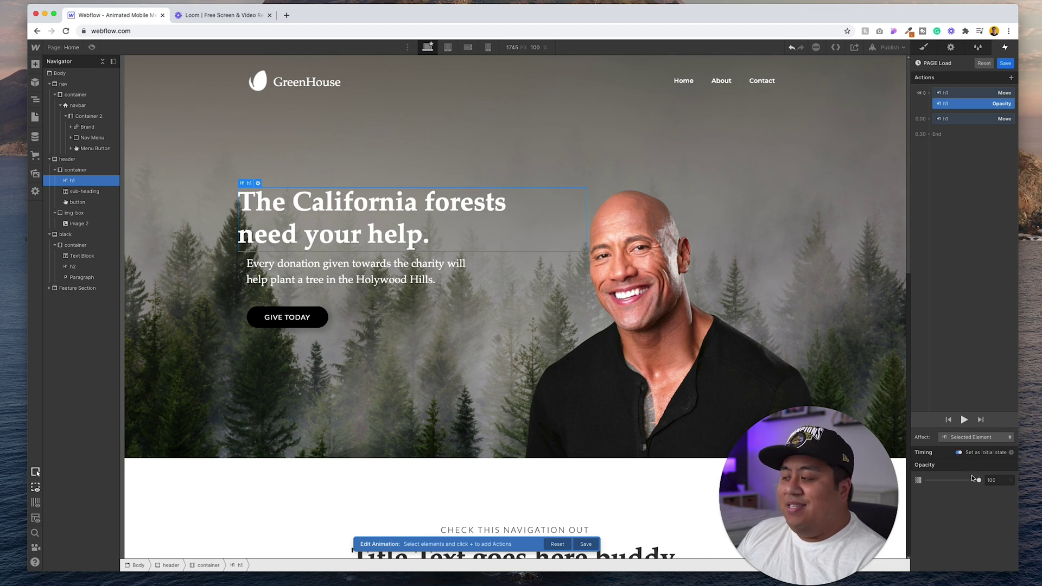
{"action": "left_click_drag", "start_coordinate": [980, 479], "coordinate": [896, 481]}
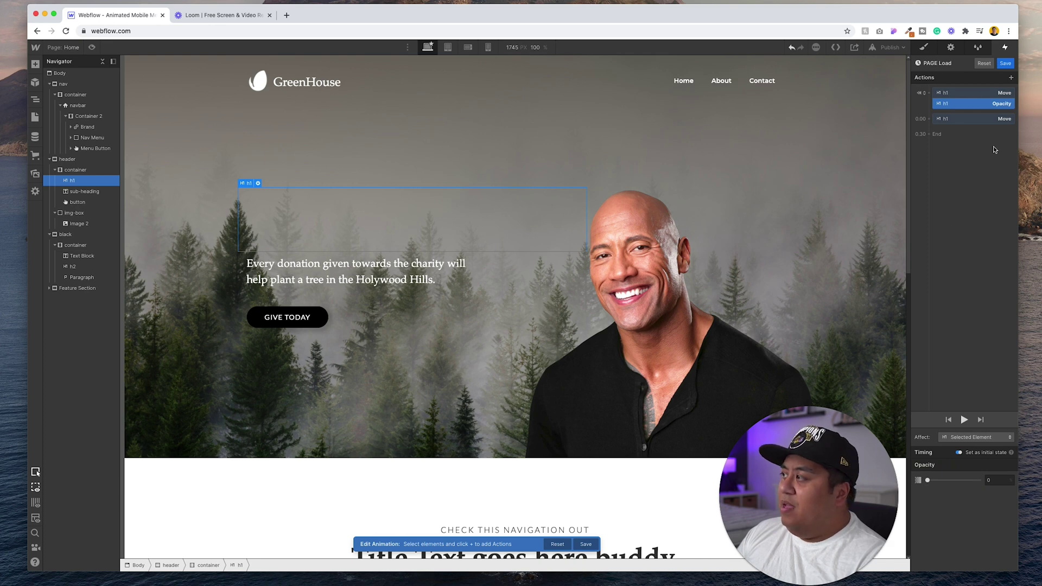
Step: Add another h1 Opacity action at 100% and make it run together with the second Move action
{"action": "left_click", "coordinate": [1010, 78]}
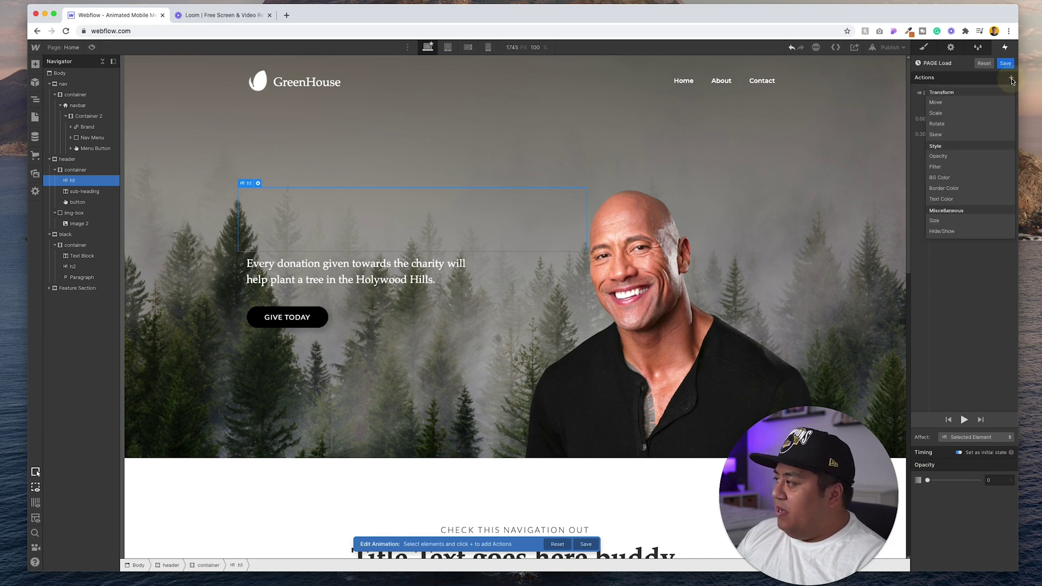
{"action": "left_click", "coordinate": [956, 156]}
{"action": "left_click_drag", "start_coordinate": [951, 132], "coordinate": [949, 118]}
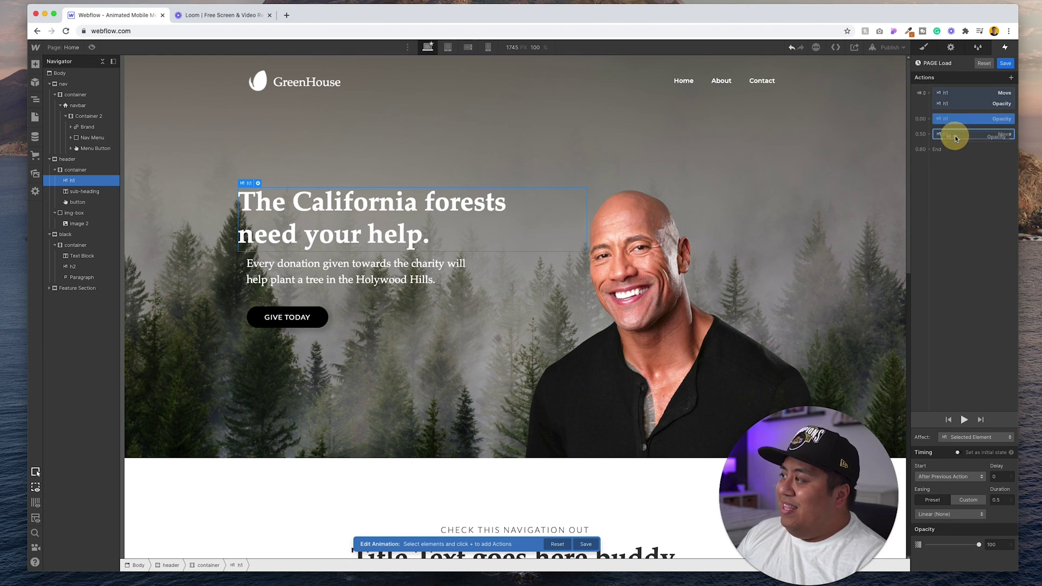
{"action": "left_click_drag", "start_coordinate": [955, 139], "coordinate": [945, 142]}
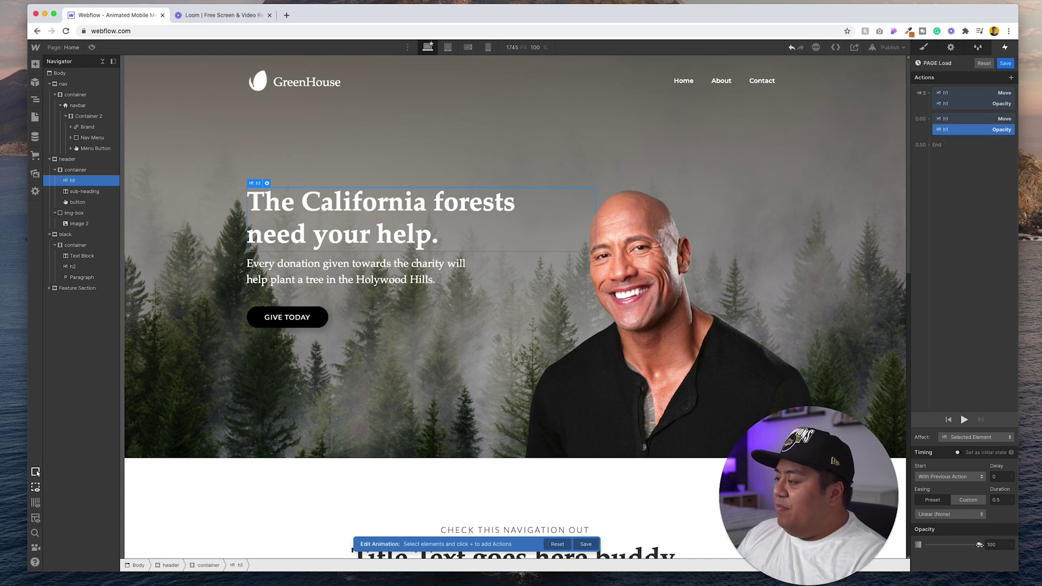
Step: Set the second h1 Opacity action's duration to 0.3 seconds and preview the animation from the h1's initial state
{"action": "left_click", "coordinate": [1006, 499]}
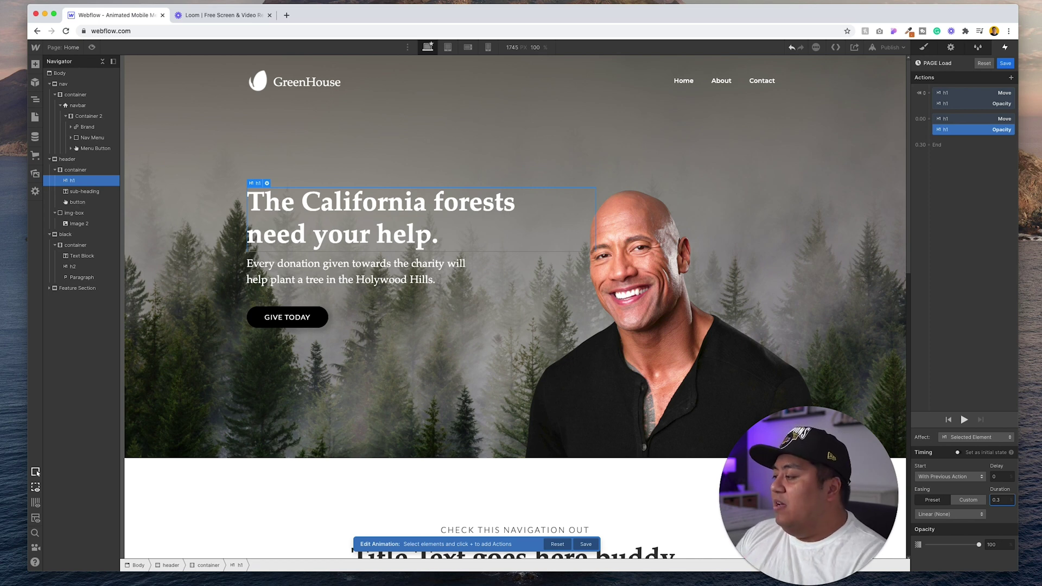
{"action": "left_click", "coordinate": [965, 95]}
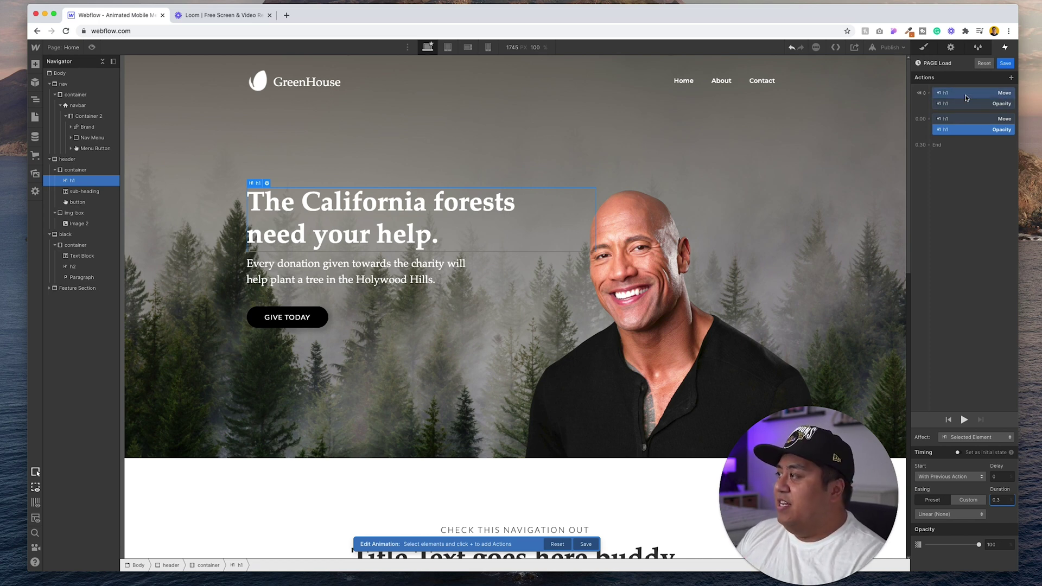
{"action": "left_click", "coordinate": [964, 419]}
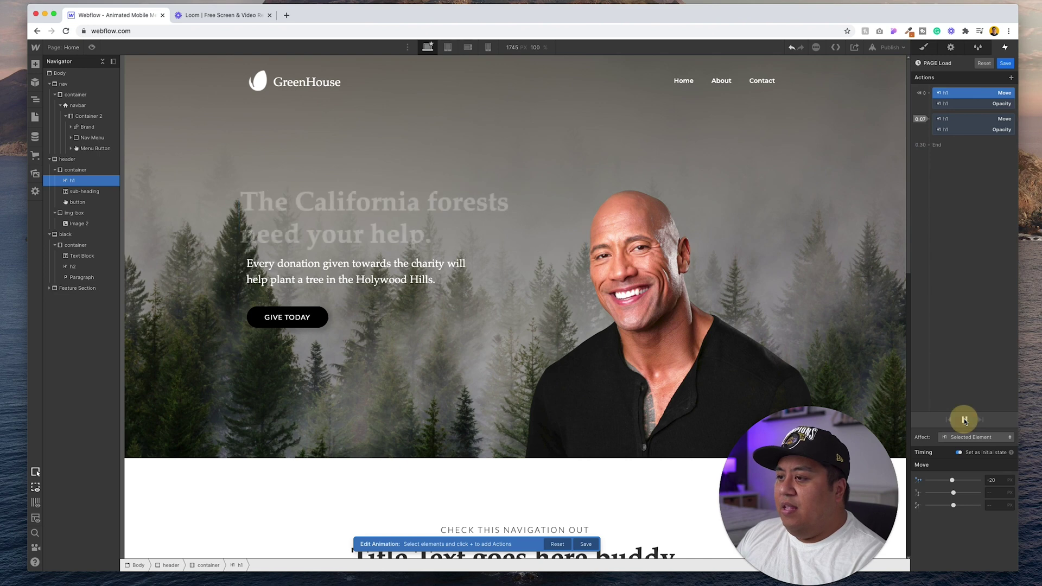
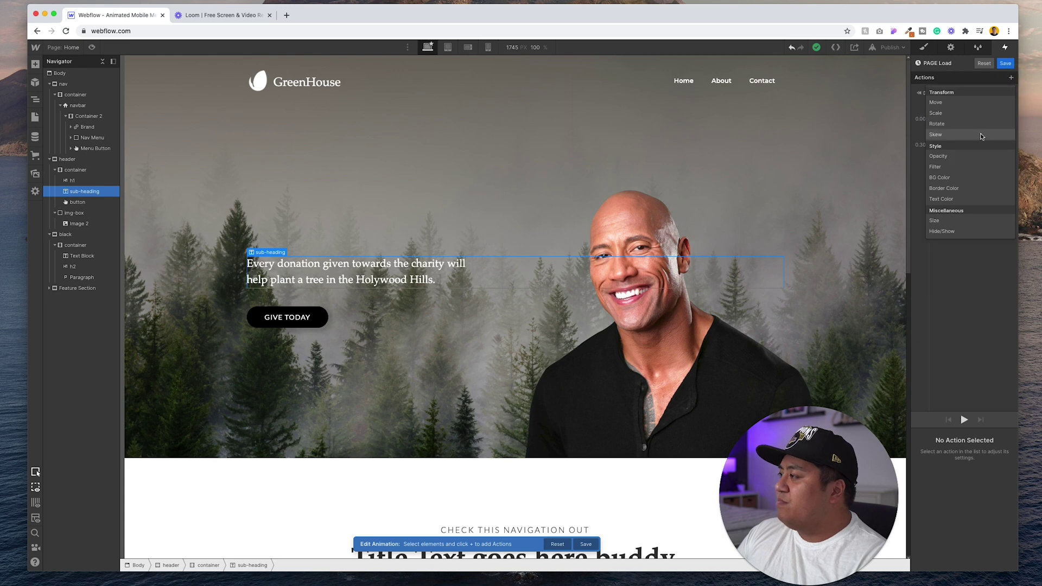
Step: Add a Move action for the sub-heading to the initial-state group, with a horizontal offset of -20 px
{"action": "left_click", "coordinate": [973, 105]}
{"action": "left_click_drag", "start_coordinate": [941, 146], "coordinate": [936, 95]}
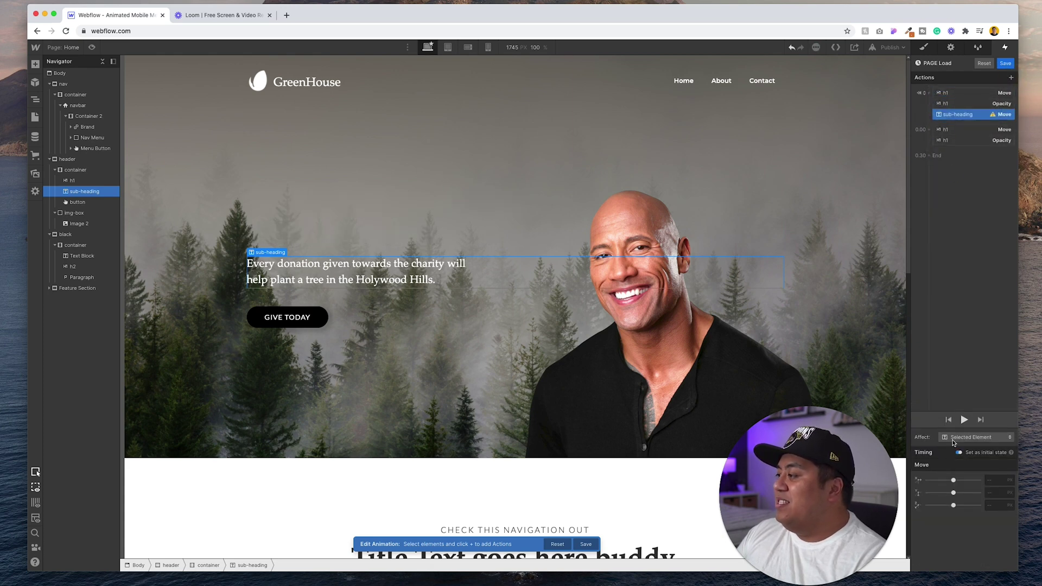
{"action": "left_click", "coordinate": [989, 479]}
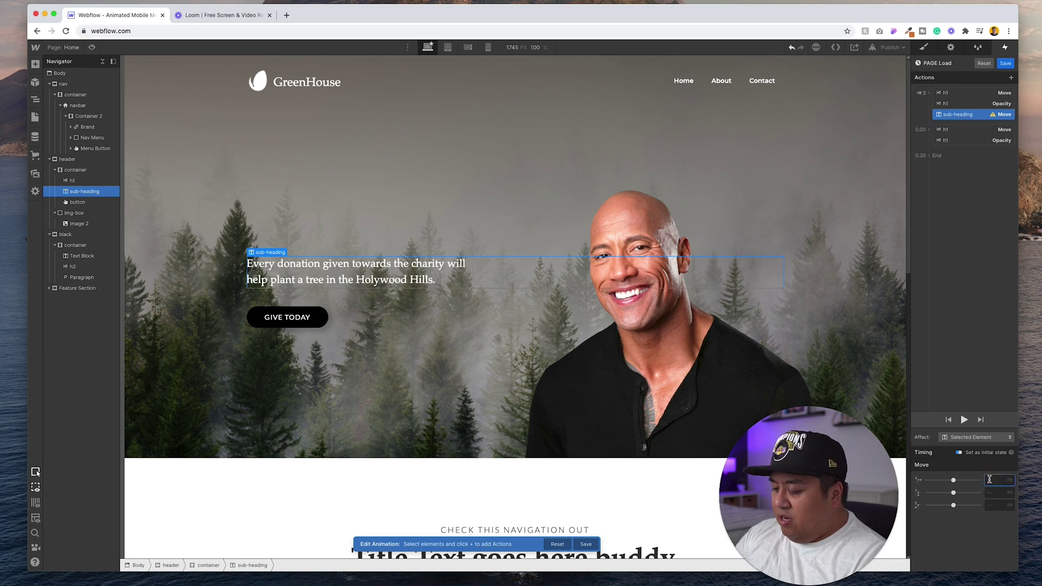
{"action": "type", "text": "-20"}
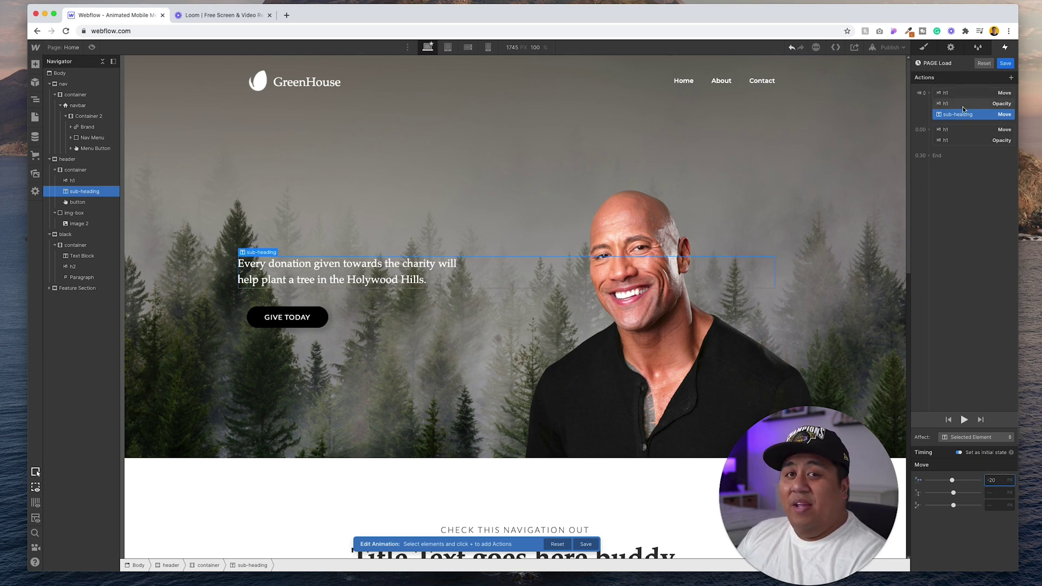
Step: Add a second Move action for the sub-heading that starts after the previous h1 actions
{"action": "left_click", "coordinate": [1011, 78]}
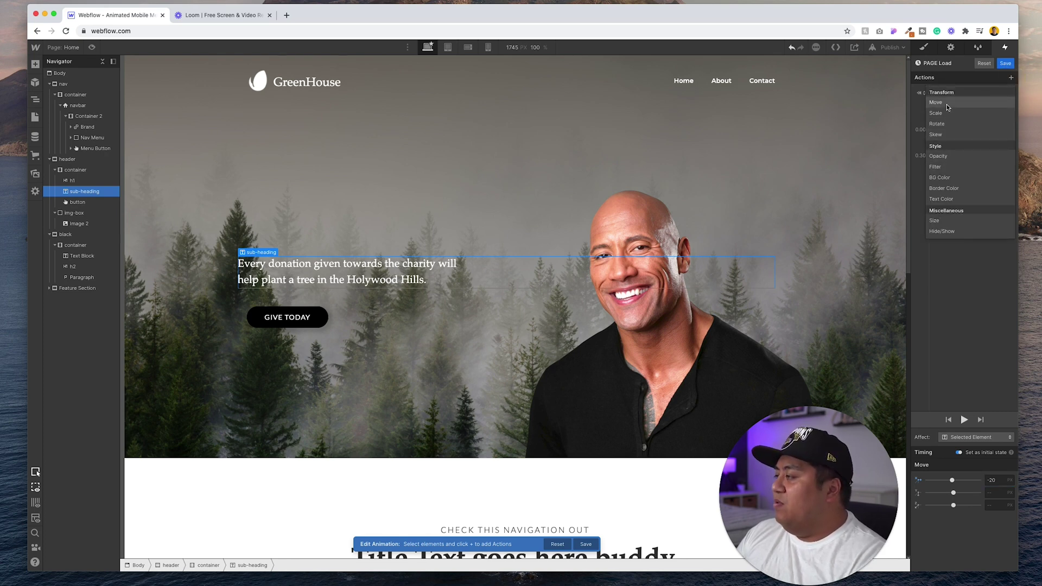
{"action": "left_click", "coordinate": [950, 129]}
{"action": "left_click_drag", "start_coordinate": [949, 128], "coordinate": [925, 133]}
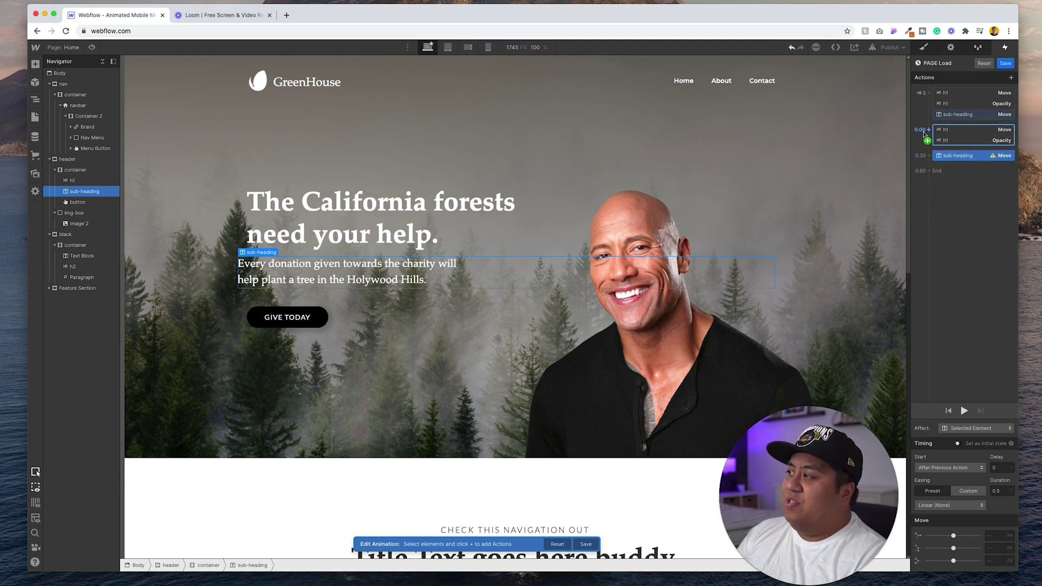
{"action": "left_click_drag", "start_coordinate": [925, 133], "coordinate": [930, 160]}
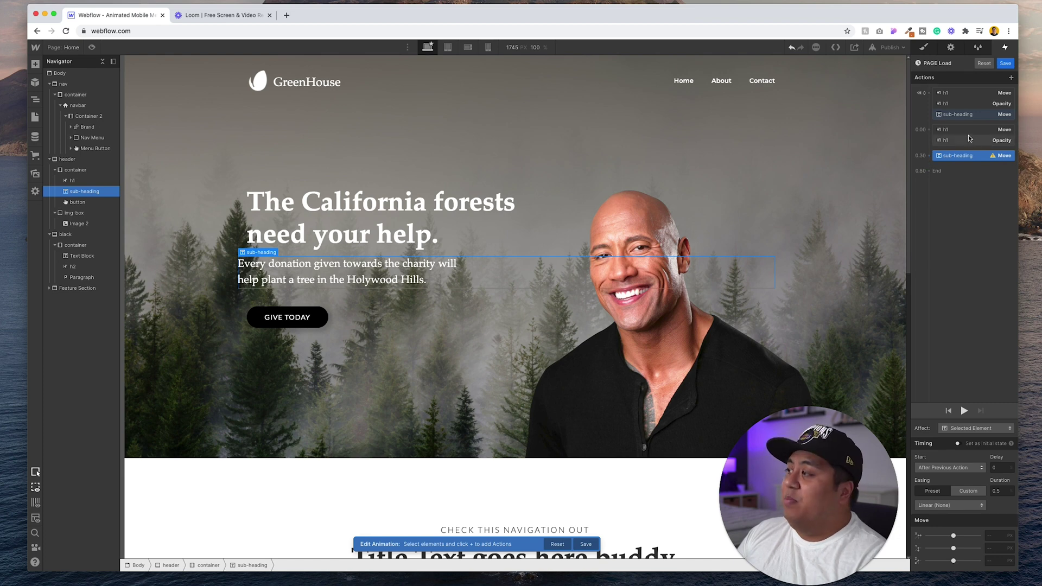
{"action": "left_click_drag", "start_coordinate": [967, 133], "coordinate": [927, 157]}
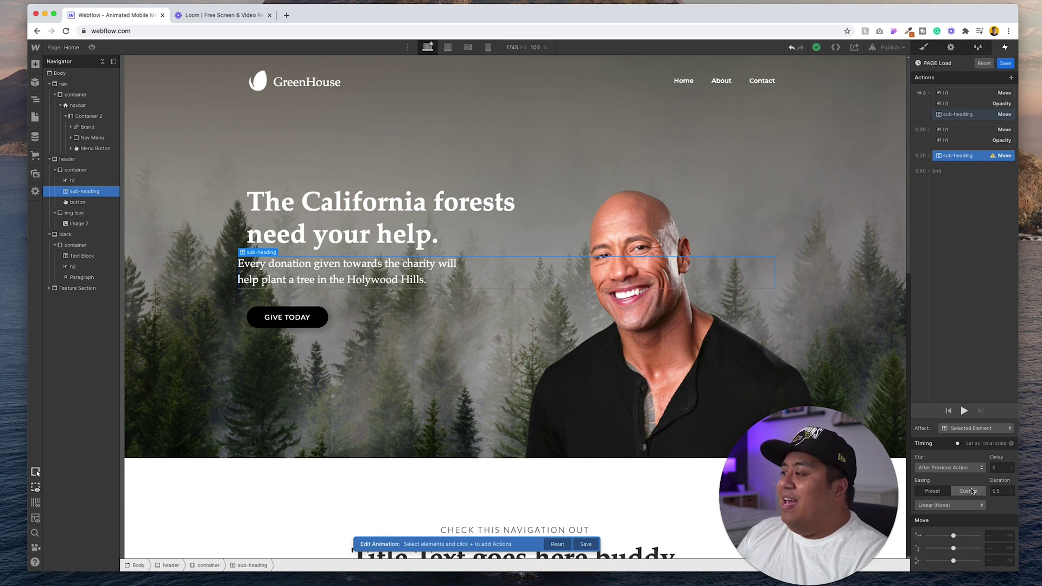
{"action": "left_click", "coordinate": [963, 469]}
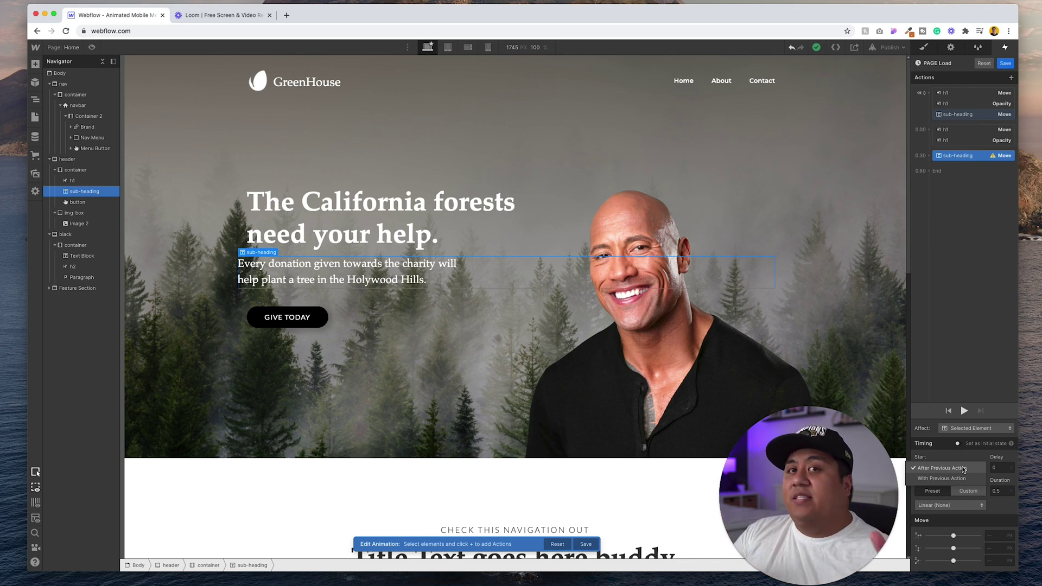
{"action": "left_click", "coordinate": [963, 468]}
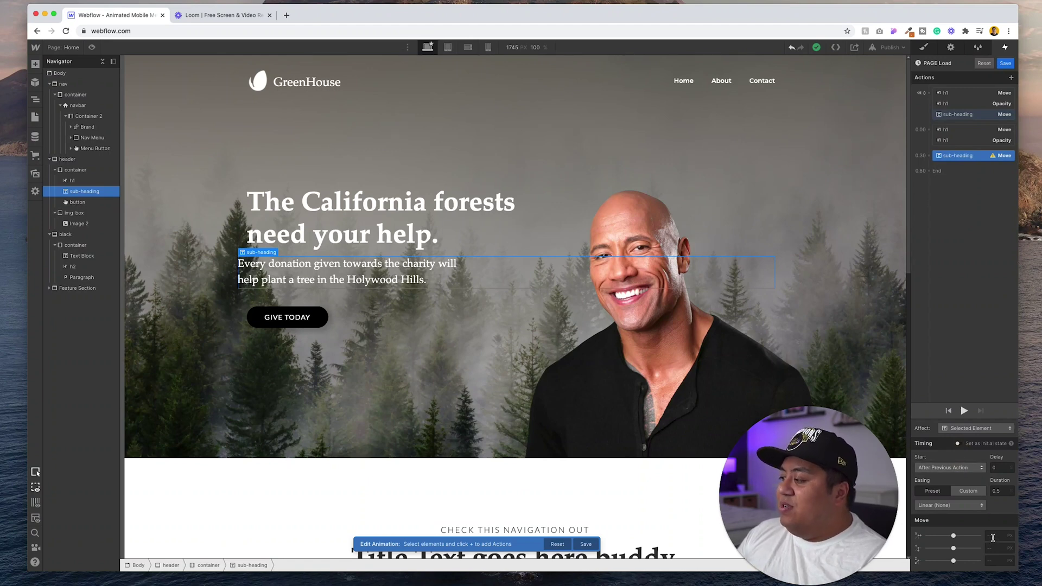
Step: Give the sub-heading's second Move action a horizontal offset of 0 px and a duration of 0.3 seconds
{"action": "left_click", "coordinate": [978, 115]}
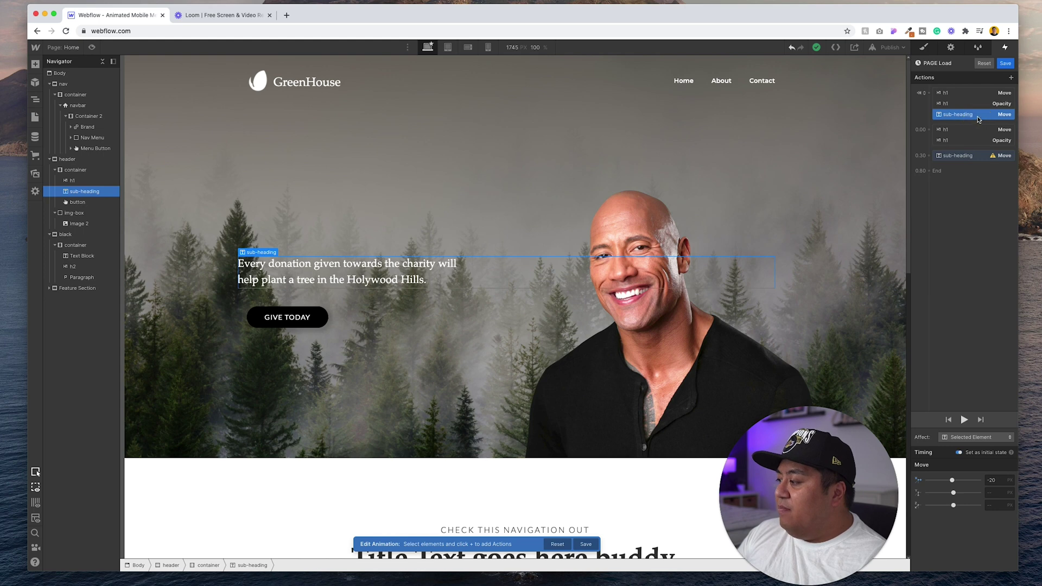
{"action": "left_click", "coordinate": [970, 158]}
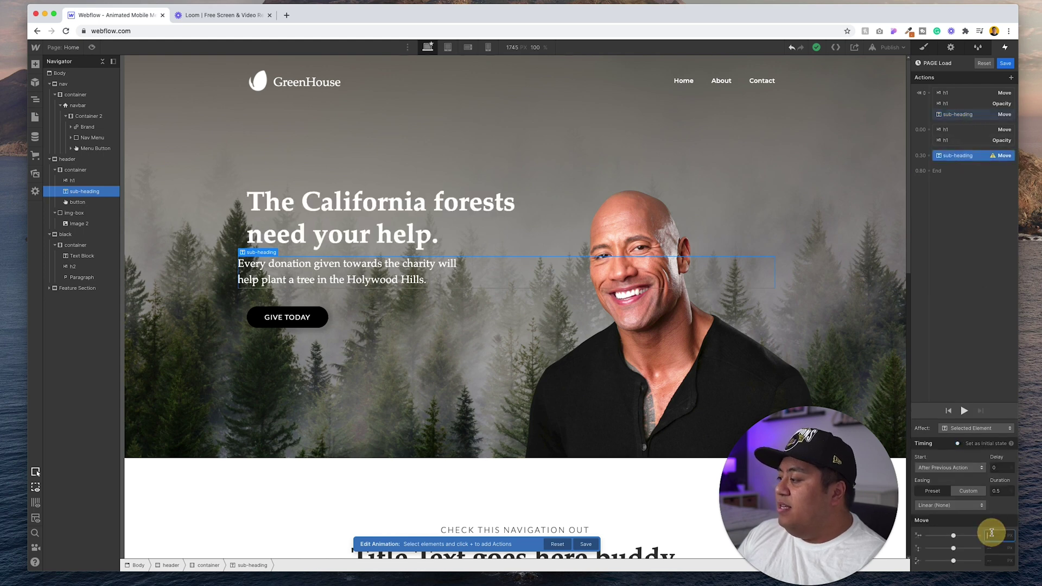
{"action": "left_click", "coordinate": [1001, 491]}
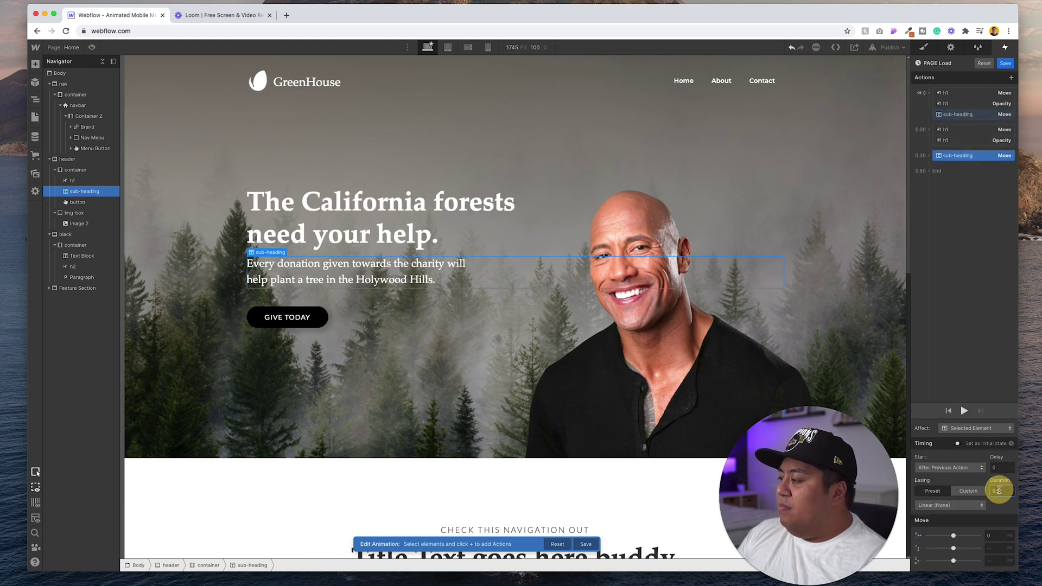
{"action": "type", "text": "0.3"}
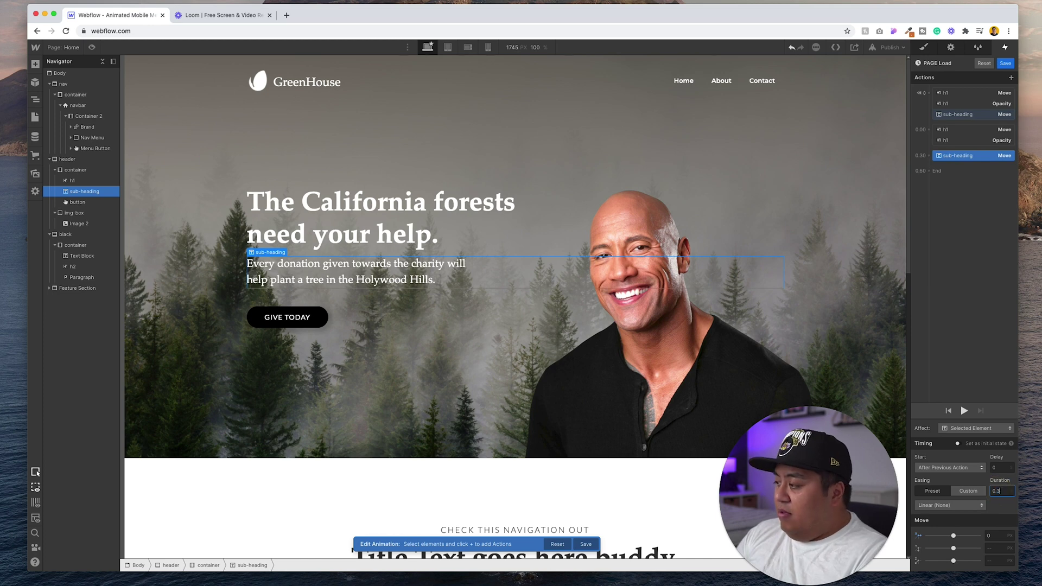
Step: Add an Opacity action of 0% for the sub-heading and group it with the initial-state actions
{"action": "left_click", "coordinate": [1010, 77]}
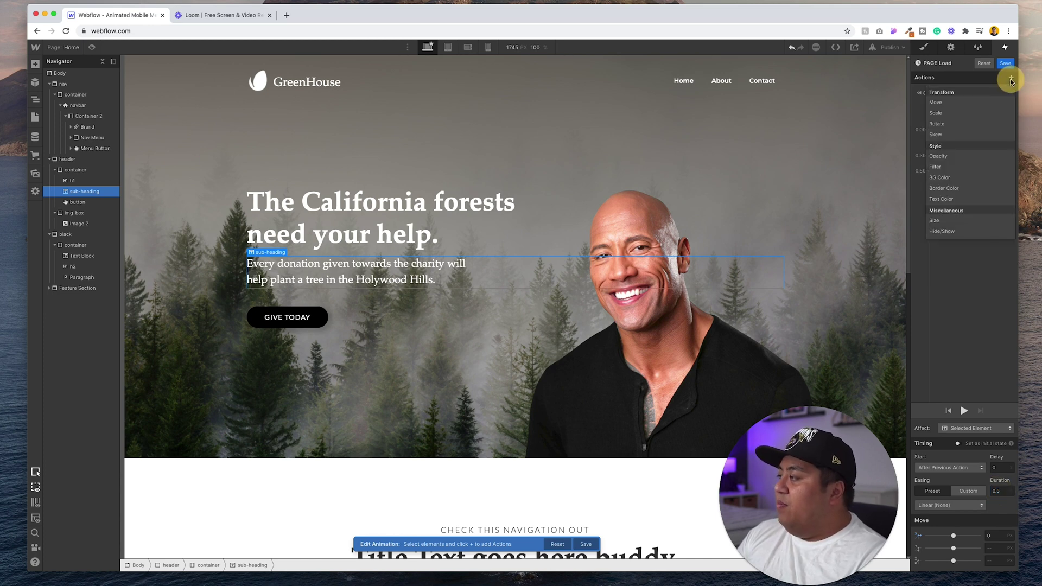
{"action": "left_click", "coordinate": [972, 157]}
{"action": "left_click_drag", "start_coordinate": [941, 170], "coordinate": [950, 118]}
{"action": "left_click_drag", "start_coordinate": [977, 479], "coordinate": [904, 479]}
Step: Add a 100% Opacity action for the sub-heading that runs together with its second Move action, and preview the animation
{"action": "left_click", "coordinate": [1010, 77]}
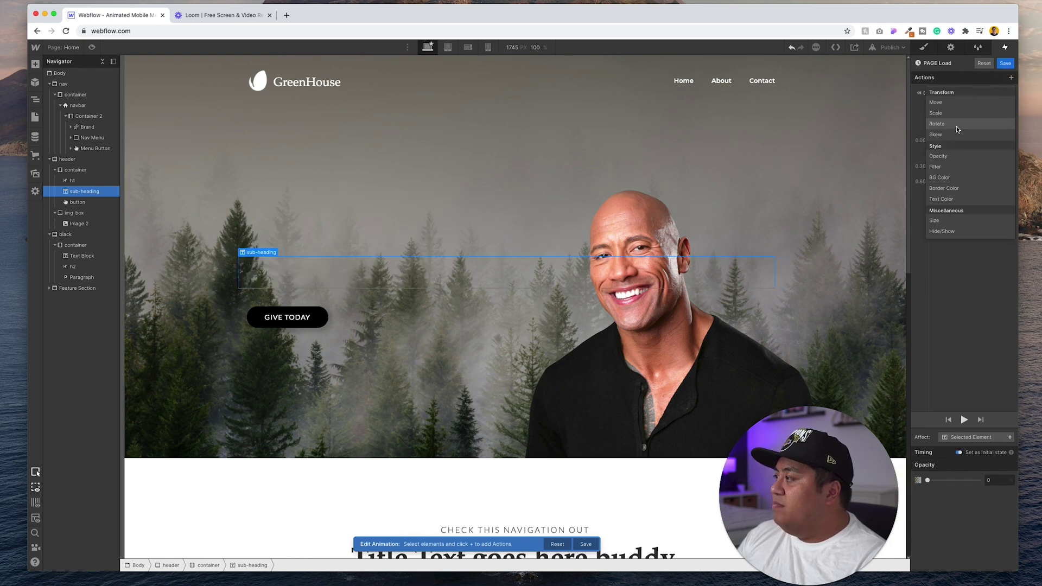
{"action": "left_click", "coordinate": [944, 158]}
{"action": "left_click_drag", "start_coordinate": [943, 142], "coordinate": [945, 184]}
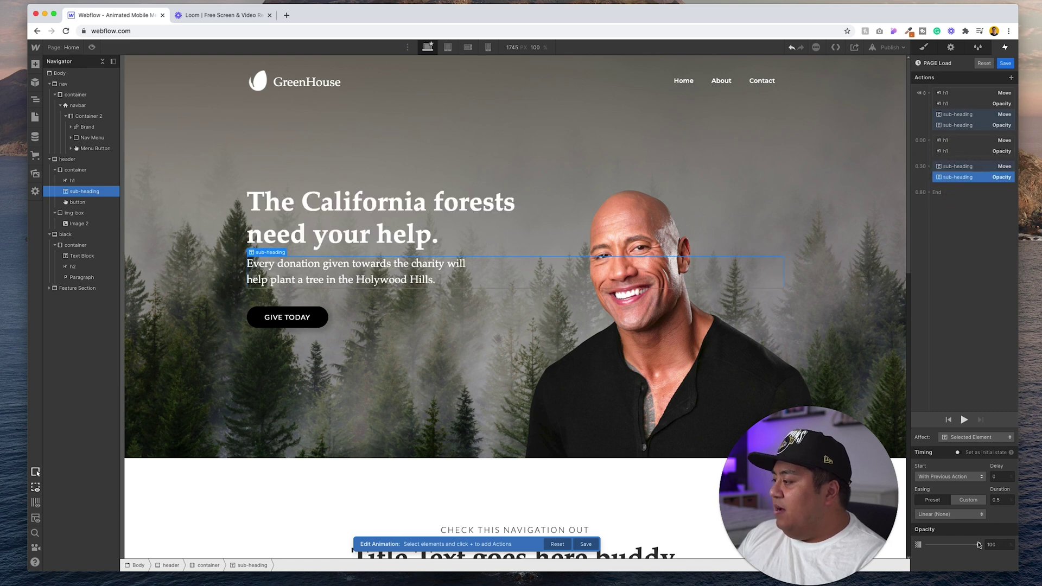
{"action": "left_click", "coordinate": [946, 94]}
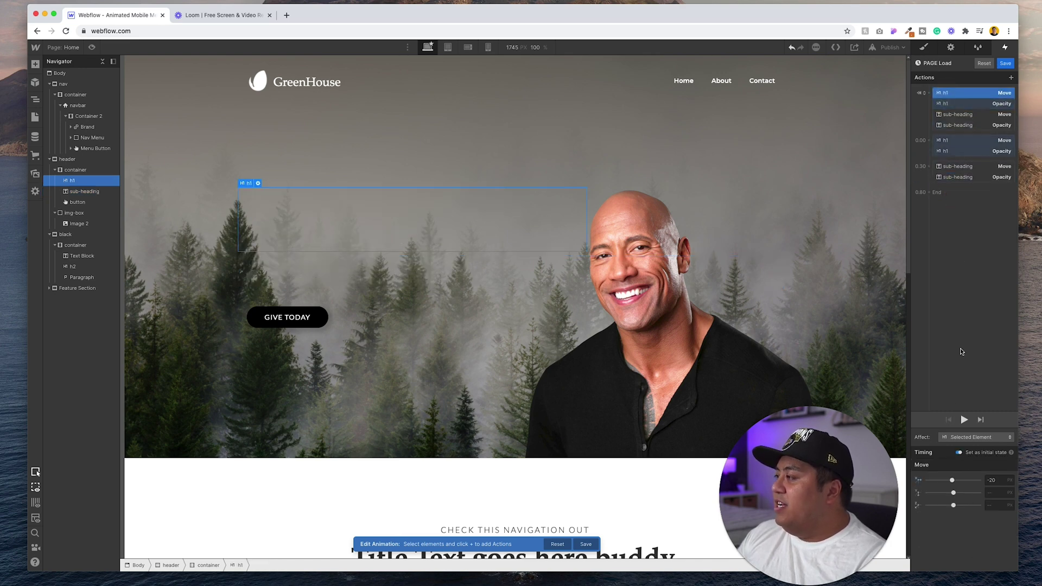
{"action": "left_click", "coordinate": [964, 419]}
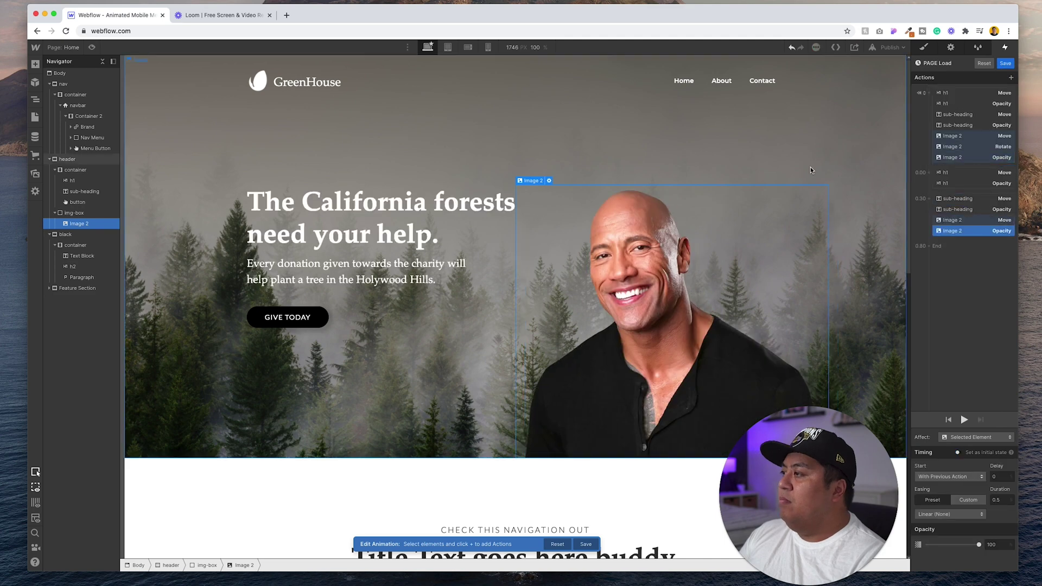
Step: Add Move and Opacity actions for the GIVE TODAY button and preview the page load animation
{"action": "left_click", "coordinate": [312, 324]}
{"action": "left_click", "coordinate": [1011, 77]}
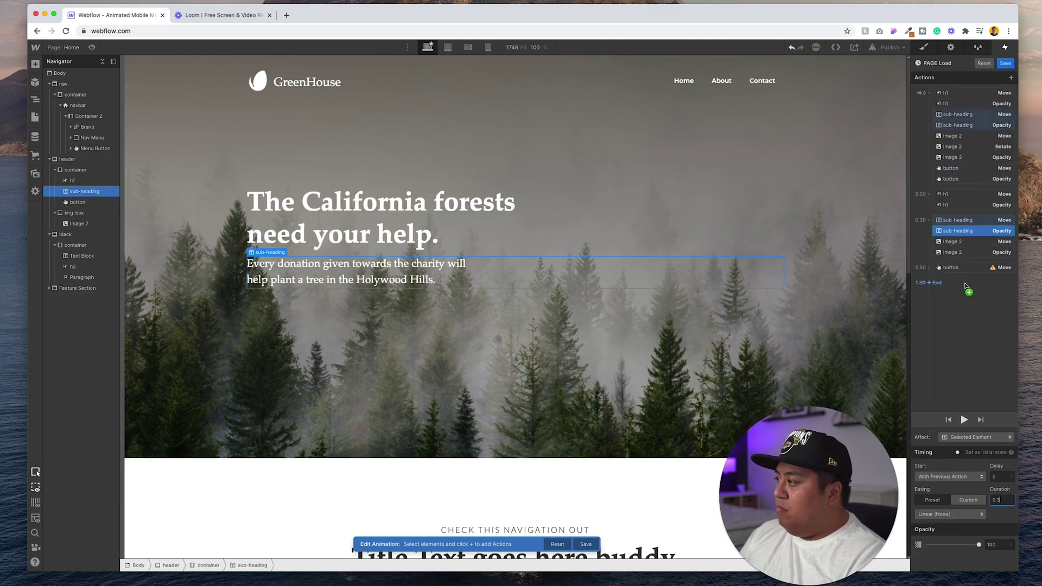
{"action": "left_click", "coordinate": [964, 420]}
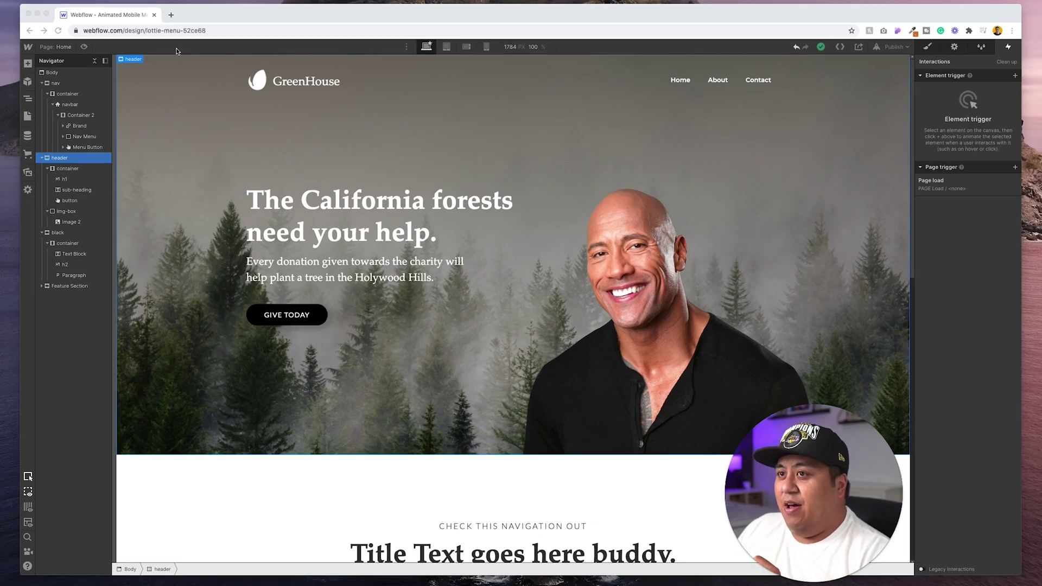
Step: Play the finished page load animation twice in preview mode and return to the Designer
{"action": "left_click", "coordinate": [84, 47]}
{"action": "left_click", "coordinate": [84, 47]}
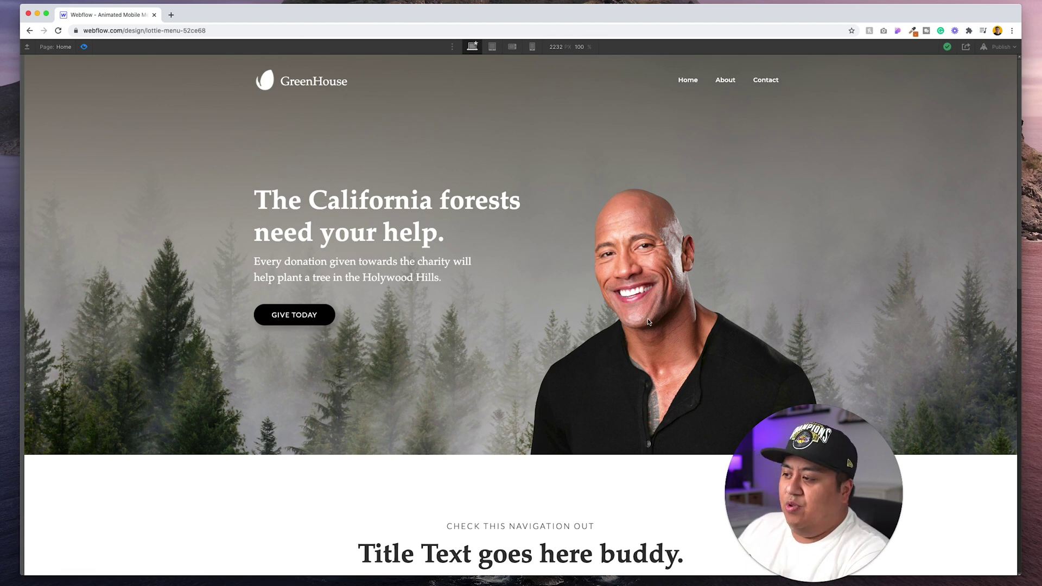
{"action": "left_click", "coordinate": [84, 47]}
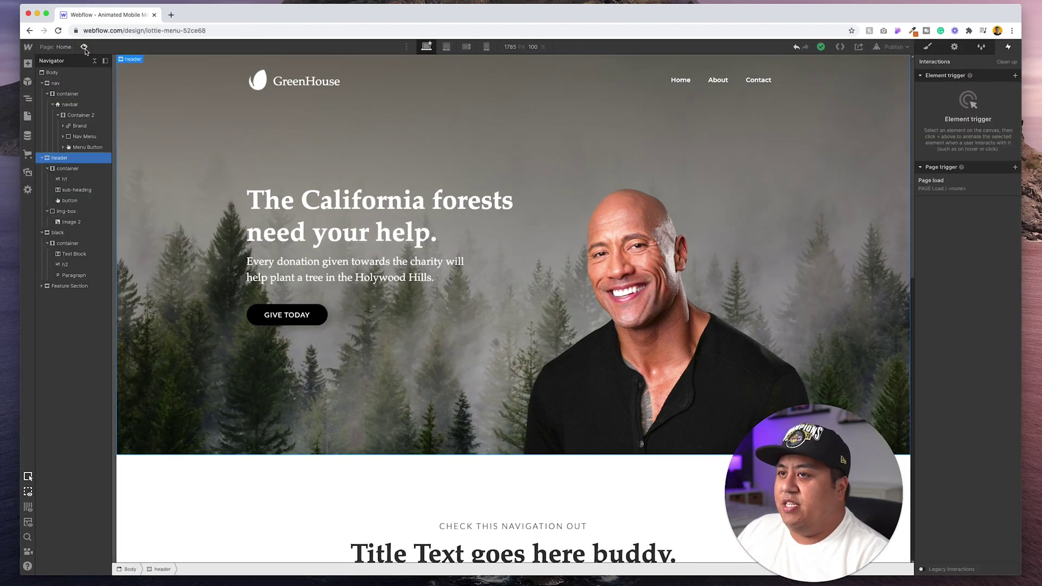
{"action": "left_click", "coordinate": [85, 47]}
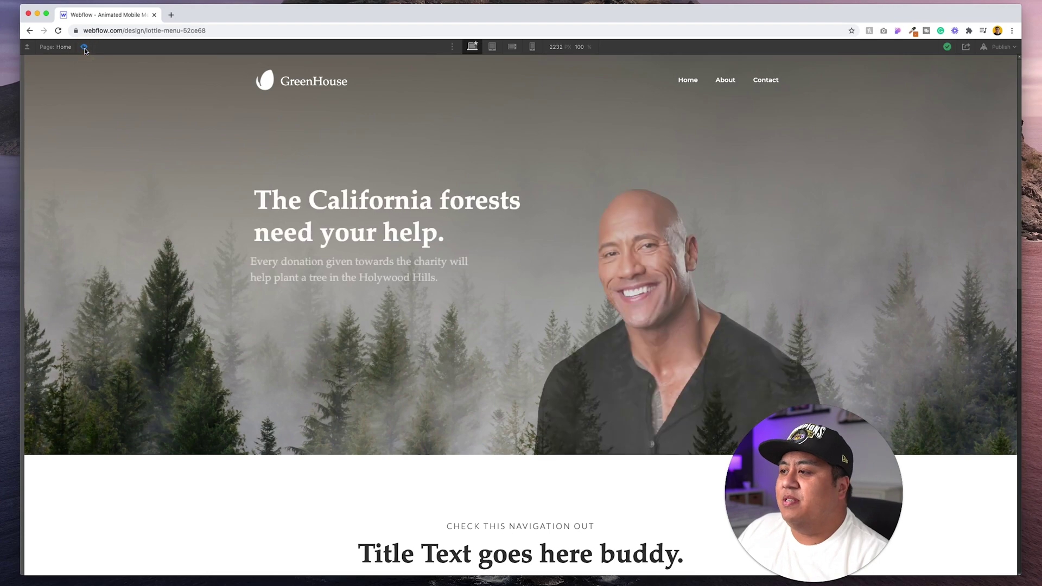
{"action": "left_click", "coordinate": [84, 48]}
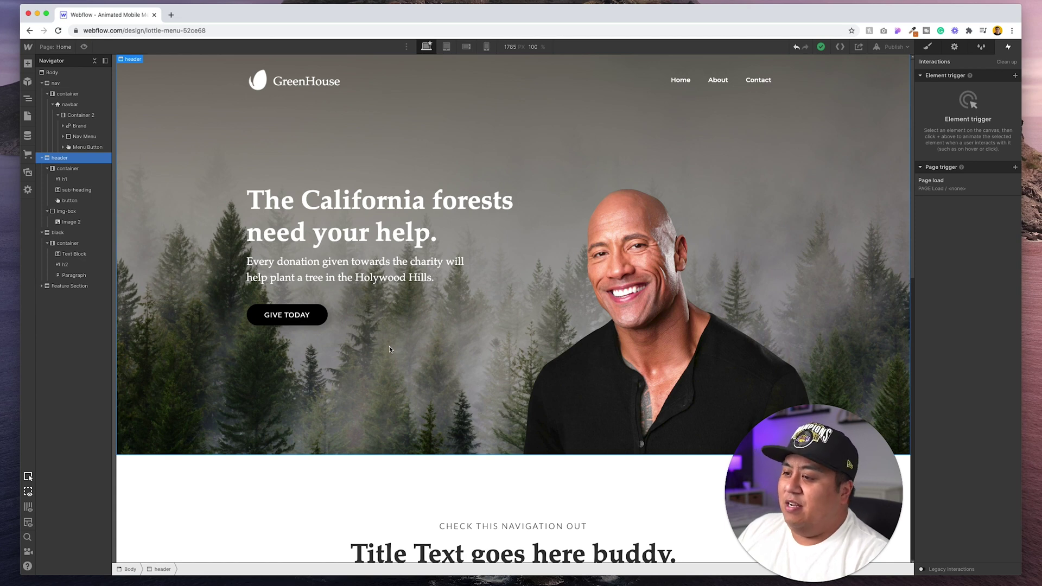
Step: Examine the hero button and the title text and feature sections further down the page
{"action": "left_click", "coordinate": [306, 313]}
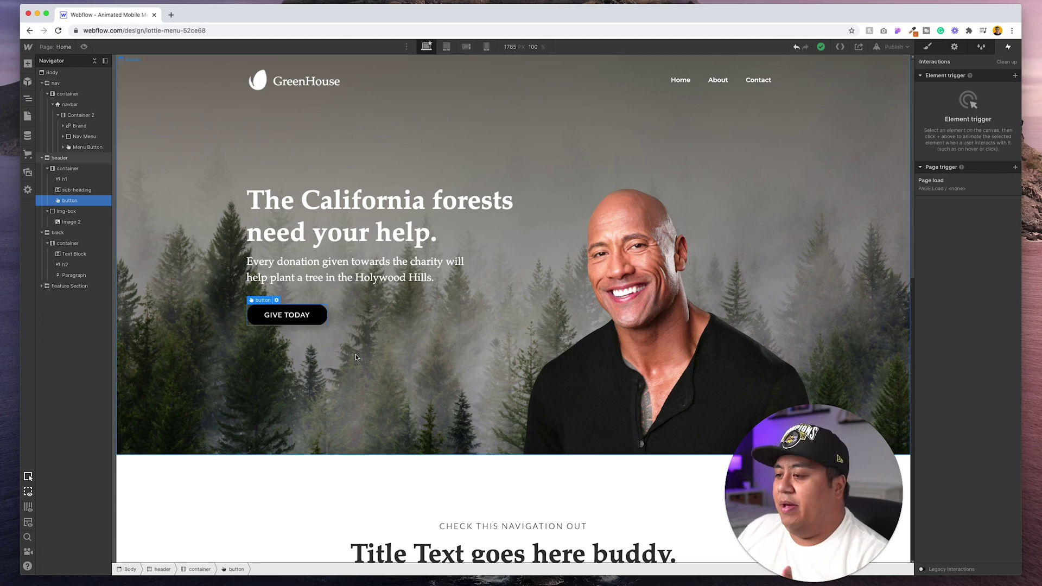
{"action": "scroll", "coordinate": [364, 398], "scroll_direction": "down", "scroll_amount": 5}
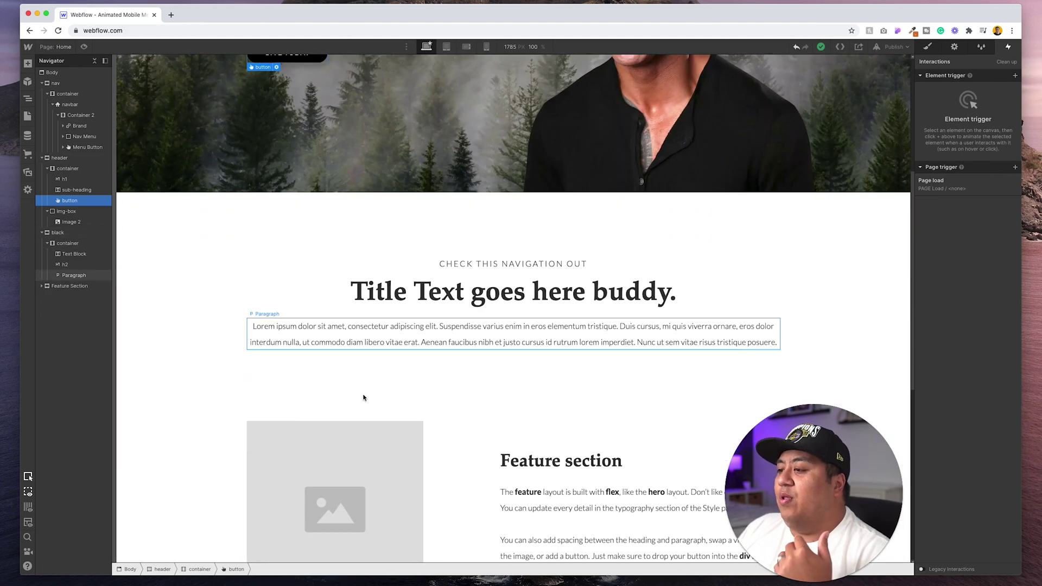
{"action": "scroll", "coordinate": [361, 395], "scroll_direction": "up", "scroll_amount": 3}
{"action": "scroll", "coordinate": [362, 399], "scroll_direction": "down", "scroll_amount": 1}
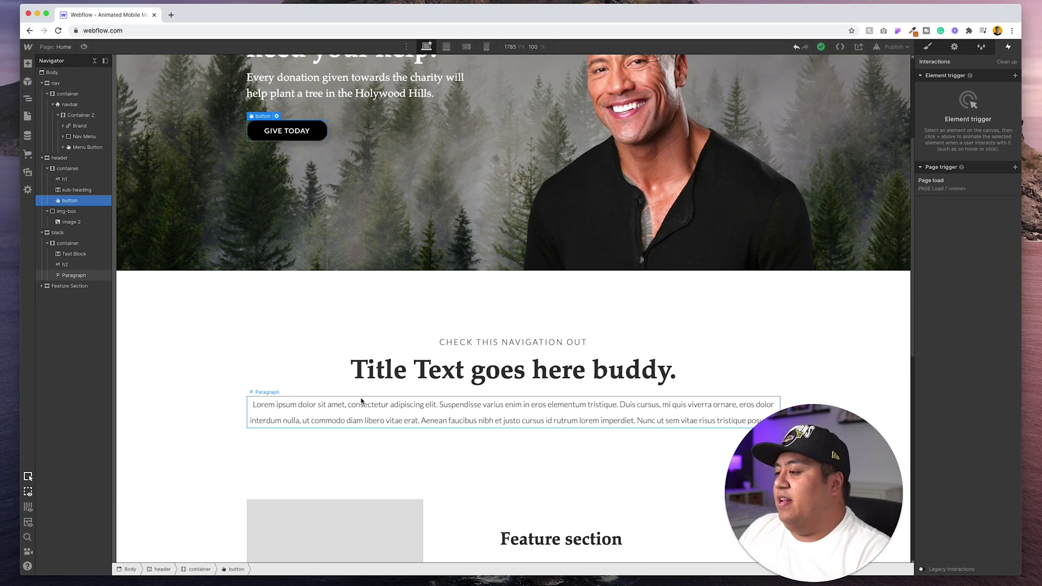
{"action": "scroll", "coordinate": [362, 400], "scroll_direction": "down", "scroll_amount": 4}
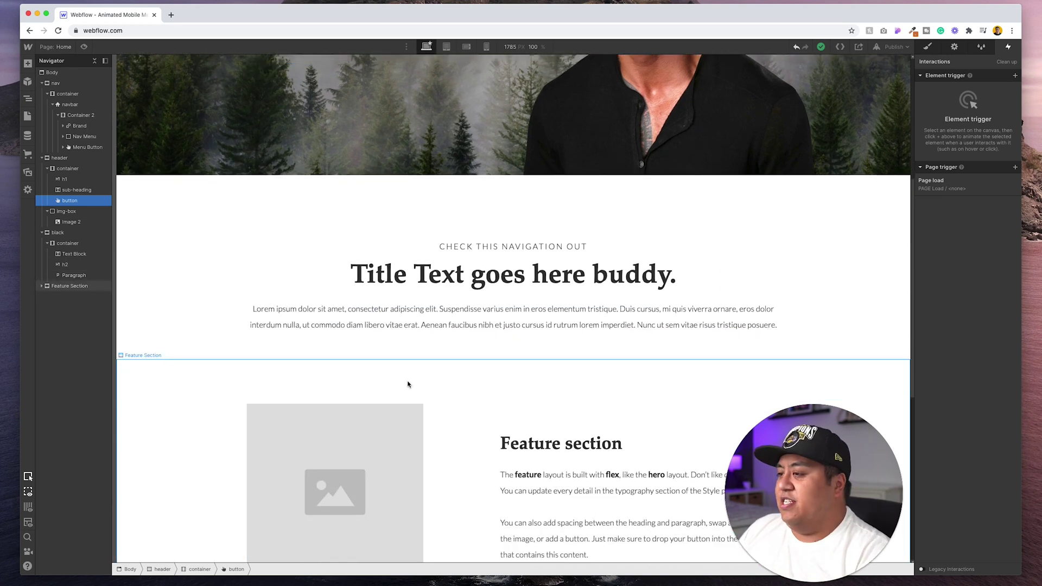
{"action": "left_click", "coordinate": [312, 300]}
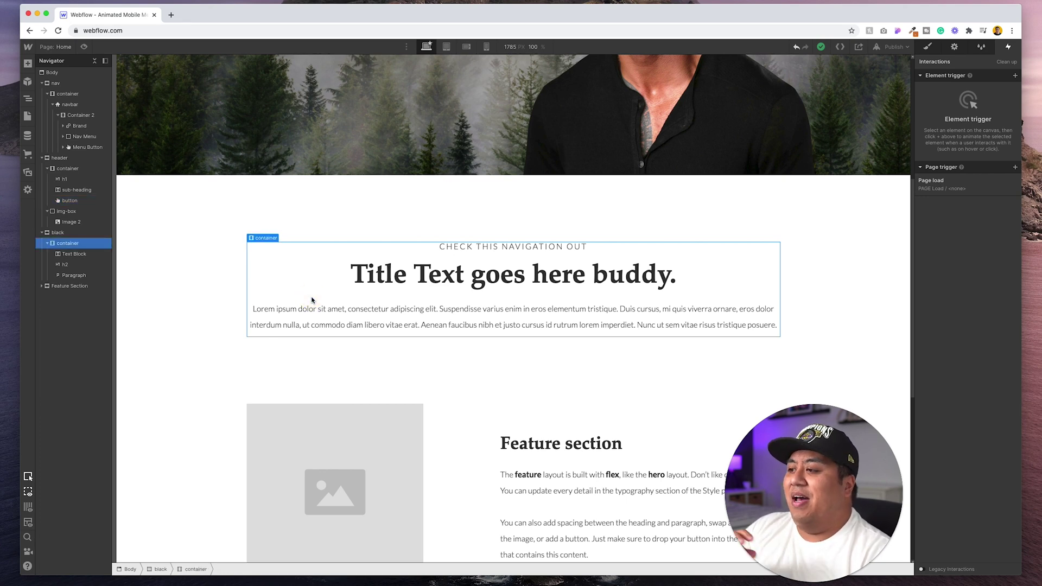
{"action": "scroll", "coordinate": [312, 297], "scroll_direction": "up", "scroll_amount": 12}
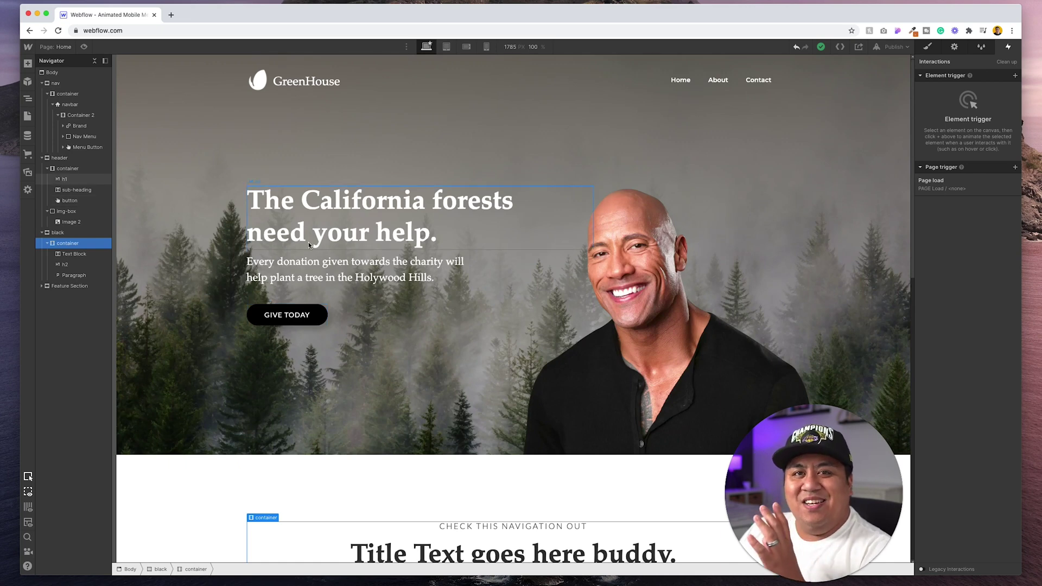
{"action": "scroll", "coordinate": [308, 244], "scroll_direction": "down", "scroll_amount": 9}
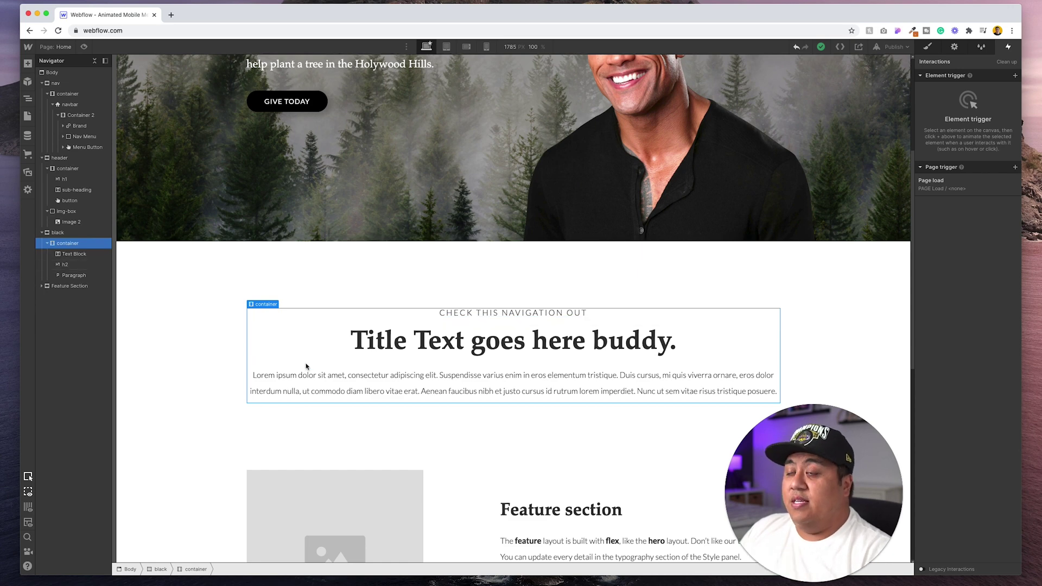
Step: Add a Scroll into view trigger to the title text container that starts an animation when scrolled into view
{"action": "left_click", "coordinate": [1015, 78]}
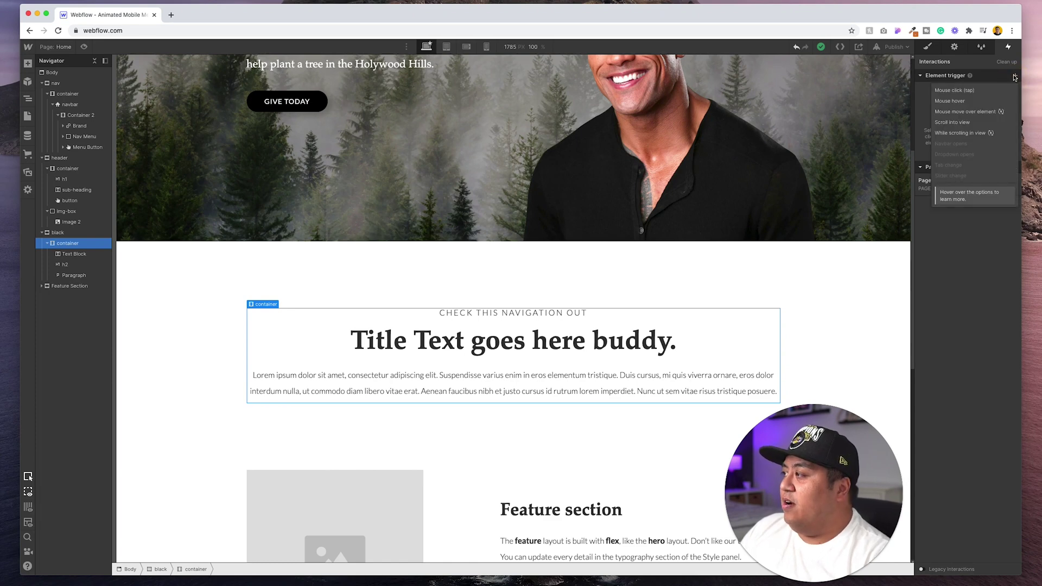
{"action": "left_click", "coordinate": [965, 122]}
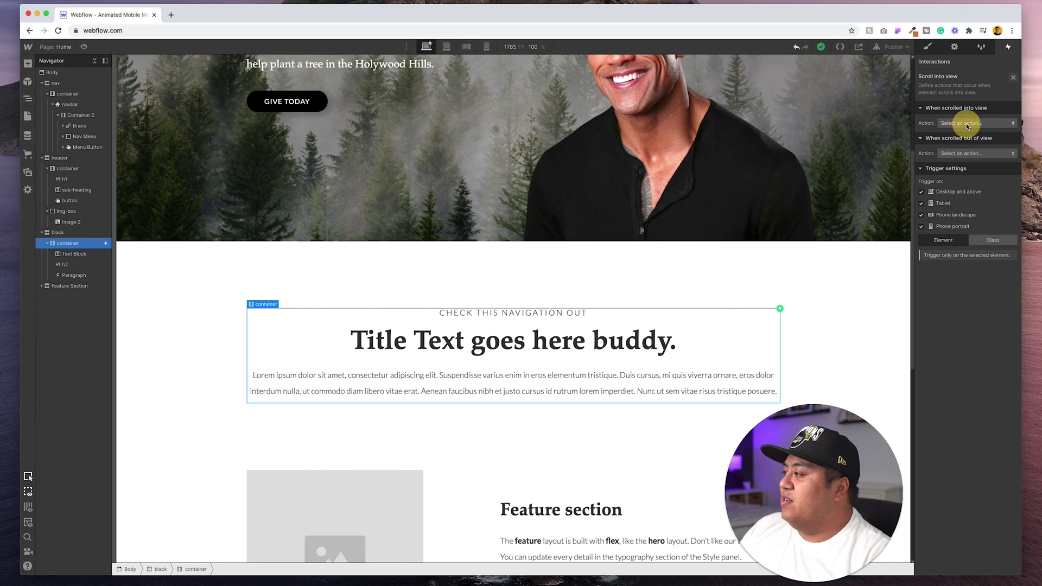
{"action": "left_click", "coordinate": [967, 123]}
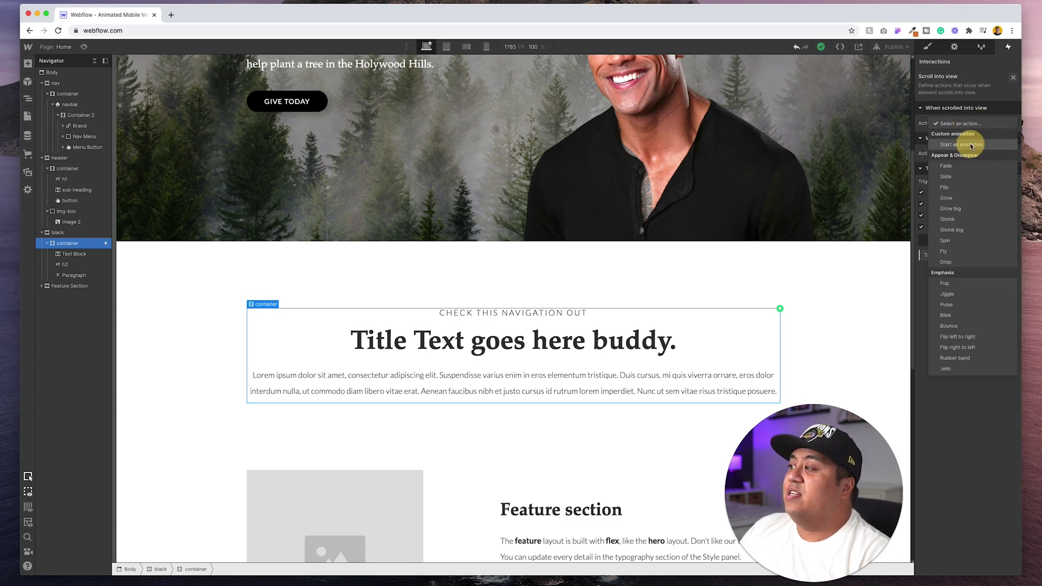
{"action": "left_click", "coordinate": [971, 145]}
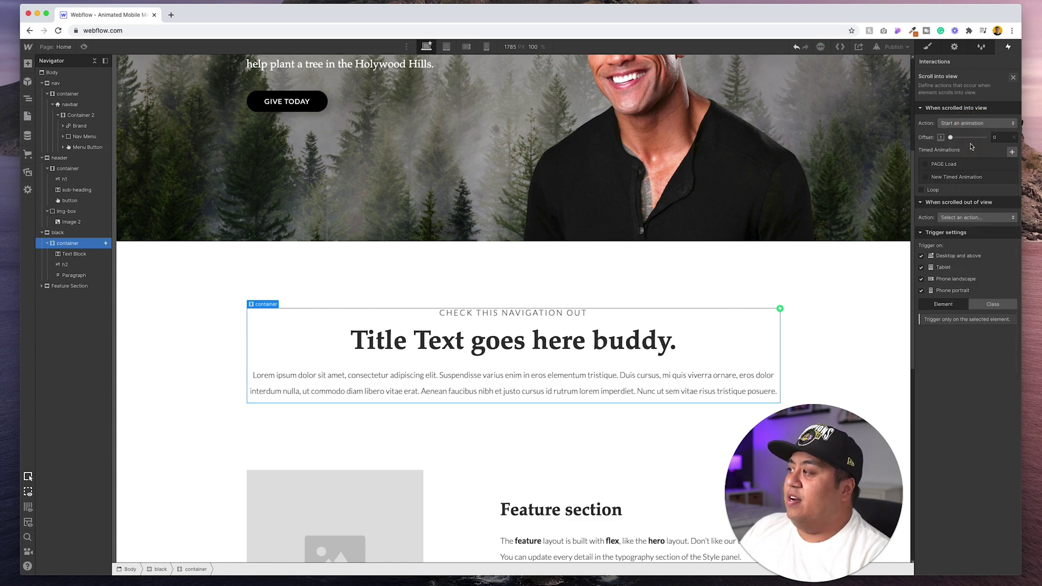
Step: Delete the existing New Timed Animation and create a timed animation named PAGE Scroll for the container
{"action": "left_click", "coordinate": [955, 179]}
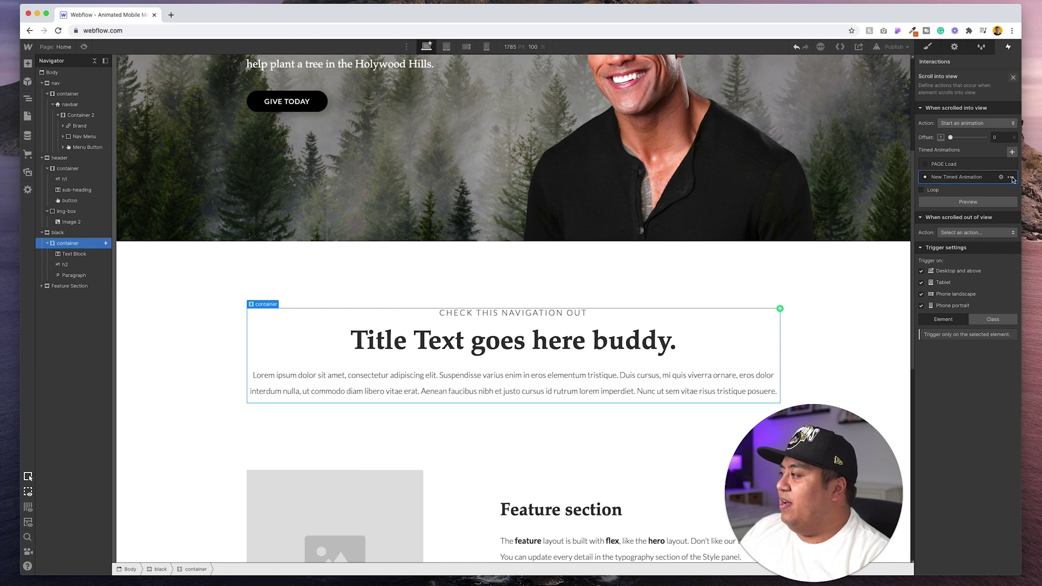
{"action": "left_click", "coordinate": [1010, 177]}
{"action": "left_click", "coordinate": [984, 222]}
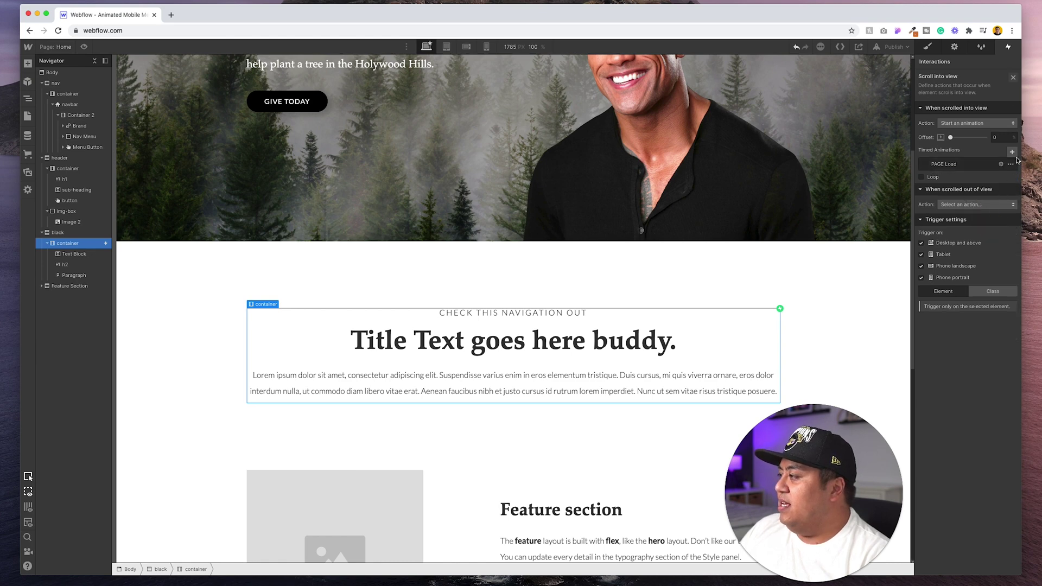
{"action": "left_click", "coordinate": [1012, 152]}
{"action": "type", "text": "PAGE Scroll"}
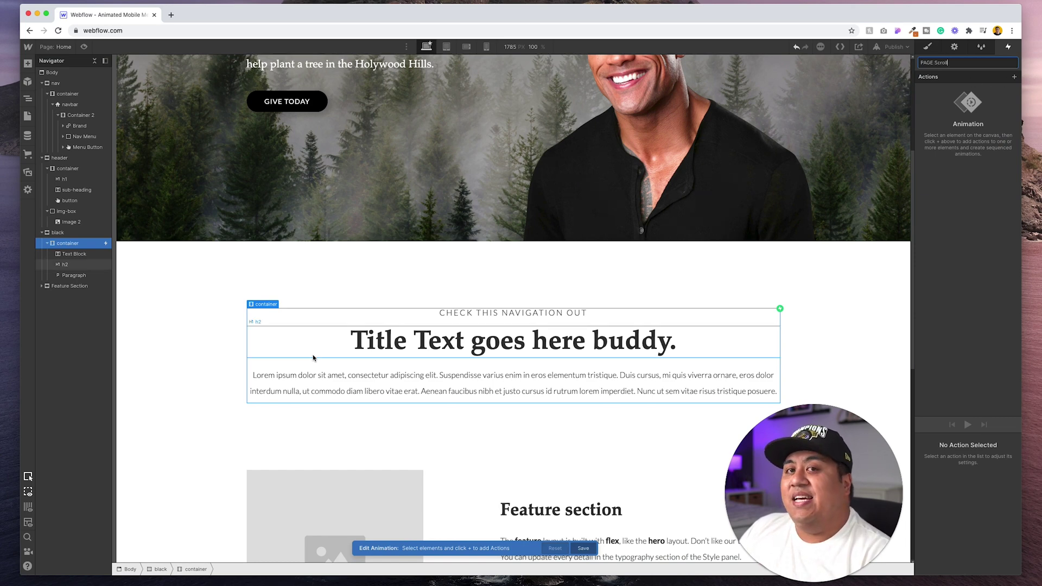
Step: Add a Move action for the title text container with a vertical offset of 20 px
{"action": "left_click", "coordinate": [1015, 79]}
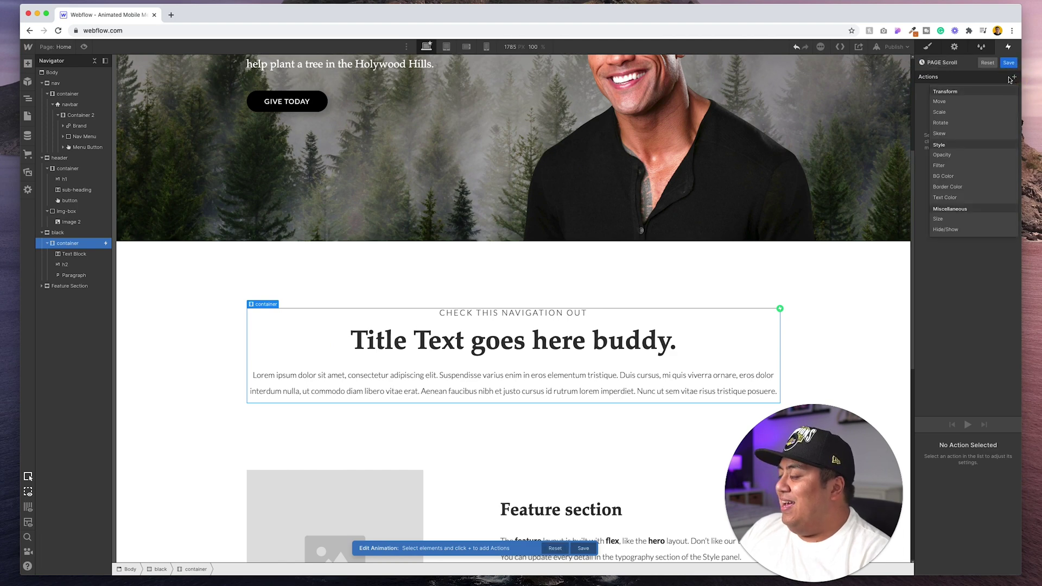
{"action": "left_click", "coordinate": [962, 100]}
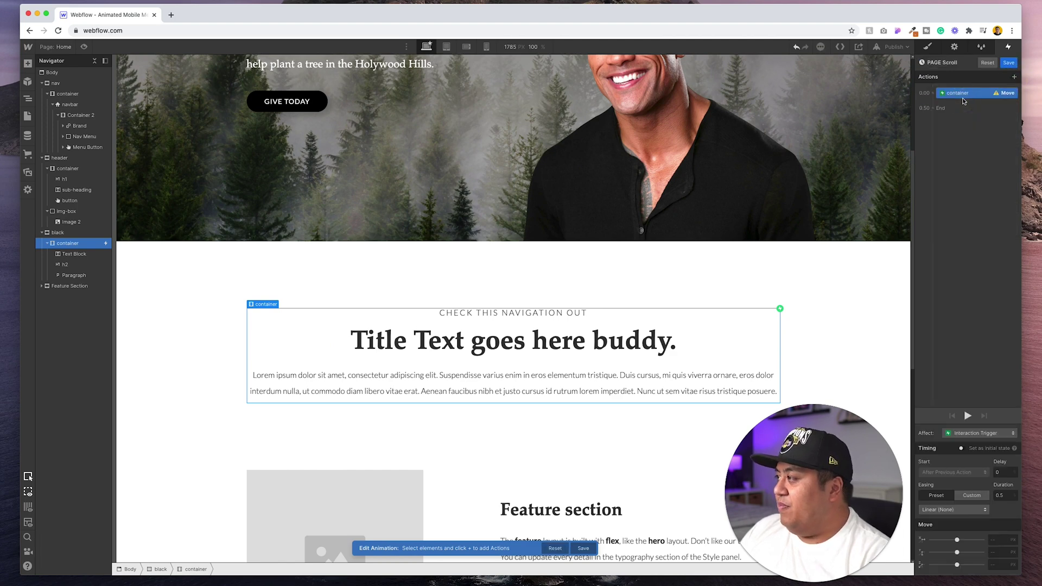
{"action": "left_click", "coordinate": [997, 552]}
{"action": "type", "text": "20"}
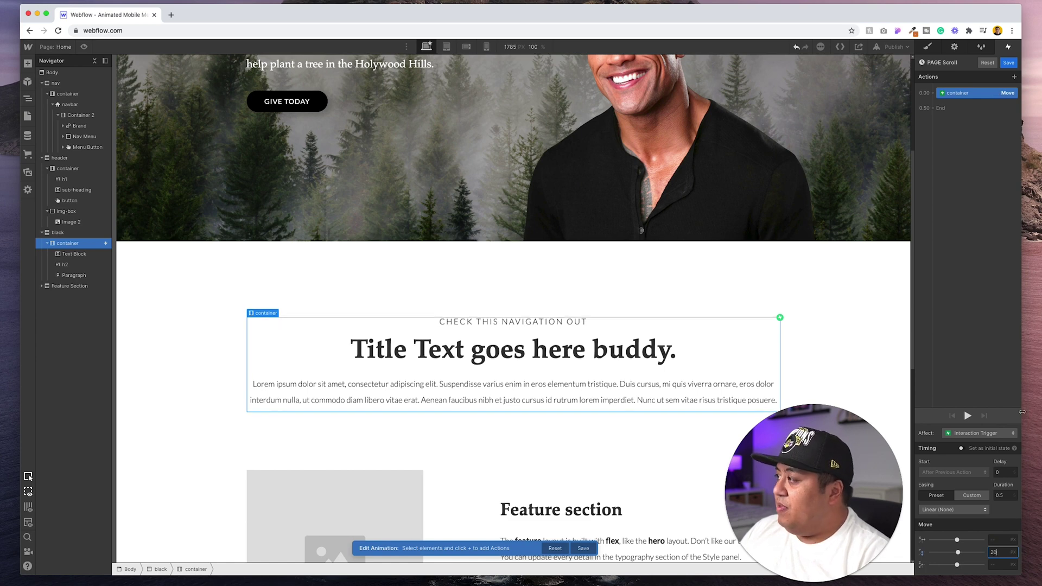
{"action": "left_click", "coordinate": [1014, 77]}
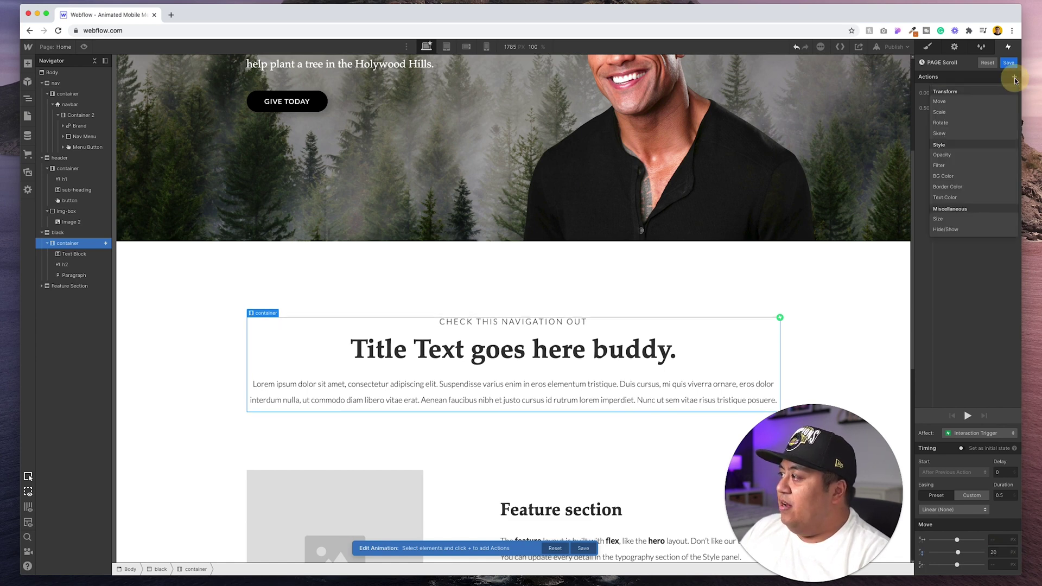
{"action": "left_click", "coordinate": [951, 156]}
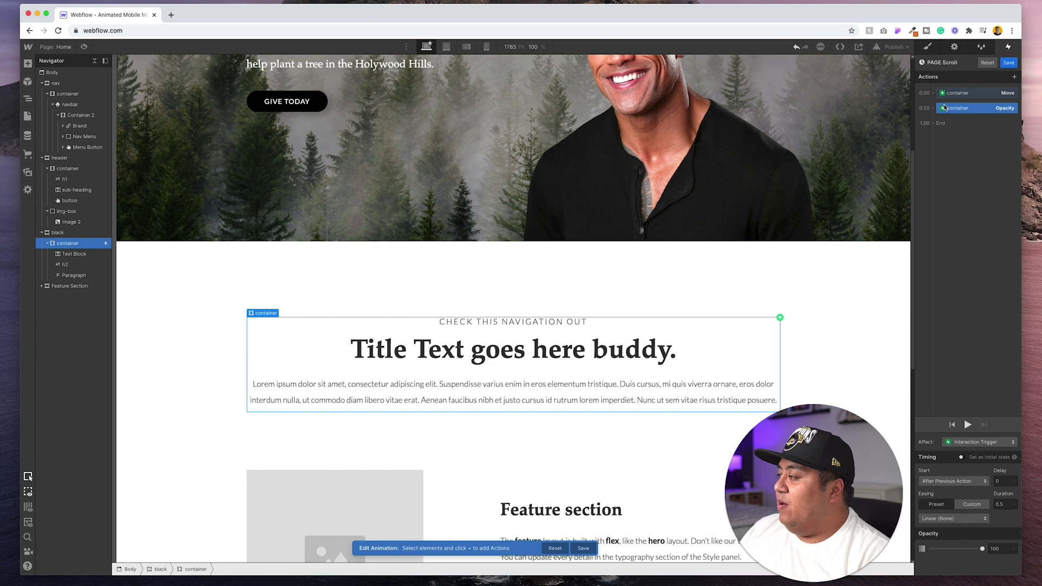
{"action": "left_click", "coordinate": [1005, 502]}
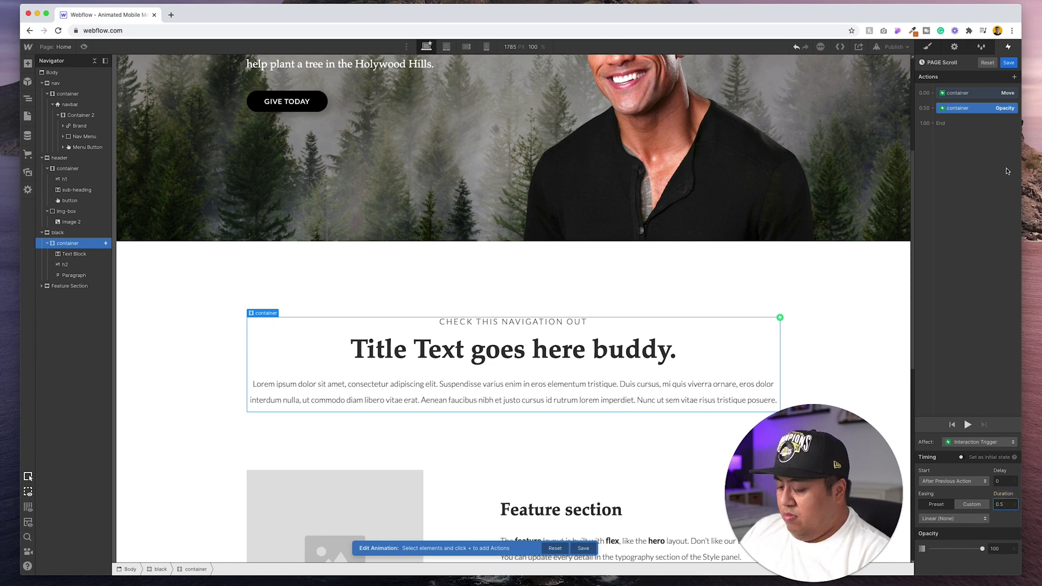
{"action": "left_click", "coordinate": [1011, 108]}
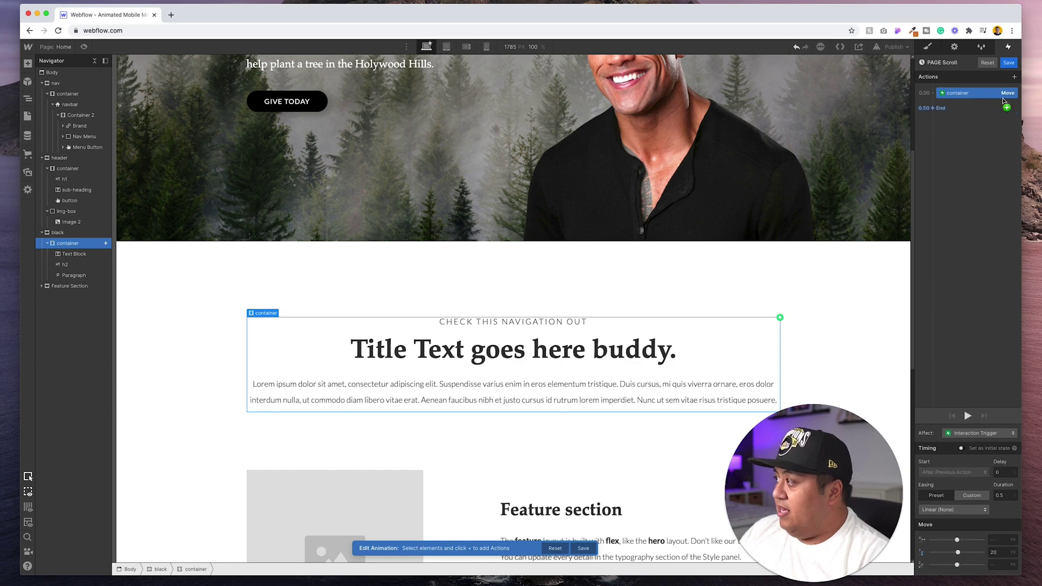
Step: Add a second Move action for the container with vertical offset 0 px, duration 0.3 s and delay 0.5 s
{"action": "left_click", "coordinate": [1014, 77]}
{"action": "left_click", "coordinate": [971, 100]}
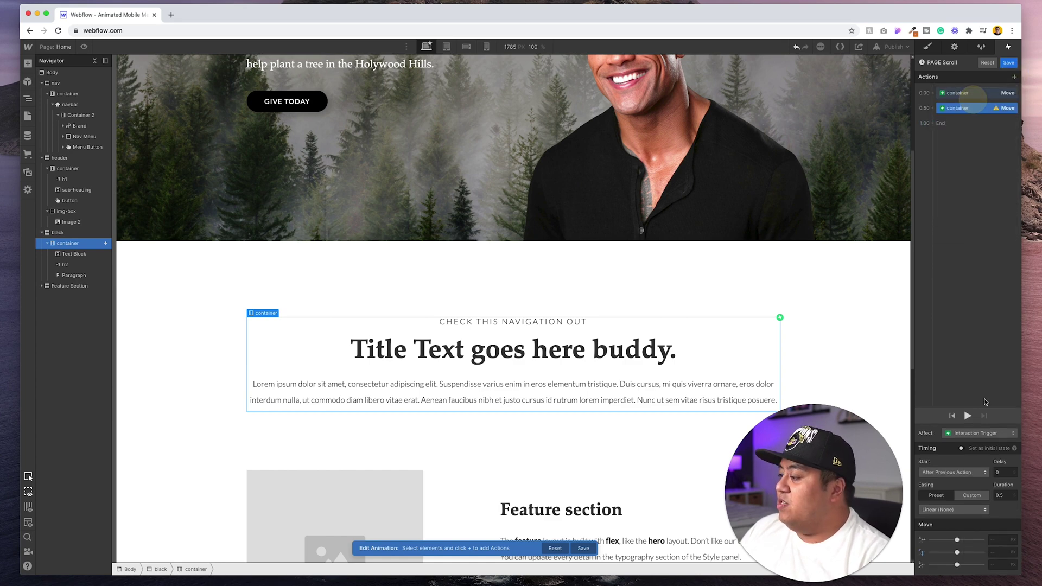
{"action": "left_click", "coordinate": [990, 552]}
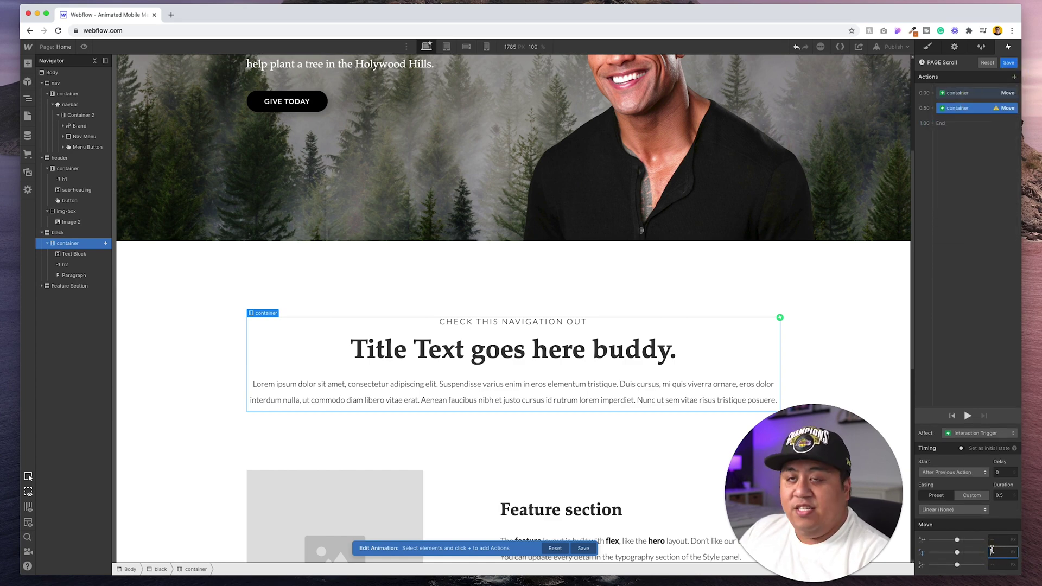
{"action": "type", "text": "0"}
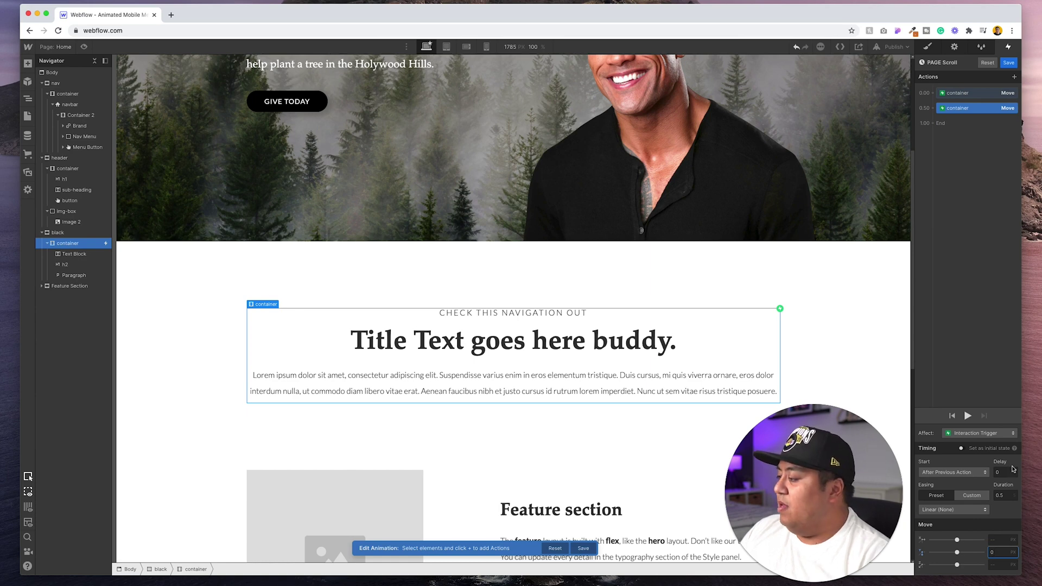
{"action": "left_click", "coordinate": [1002, 494]}
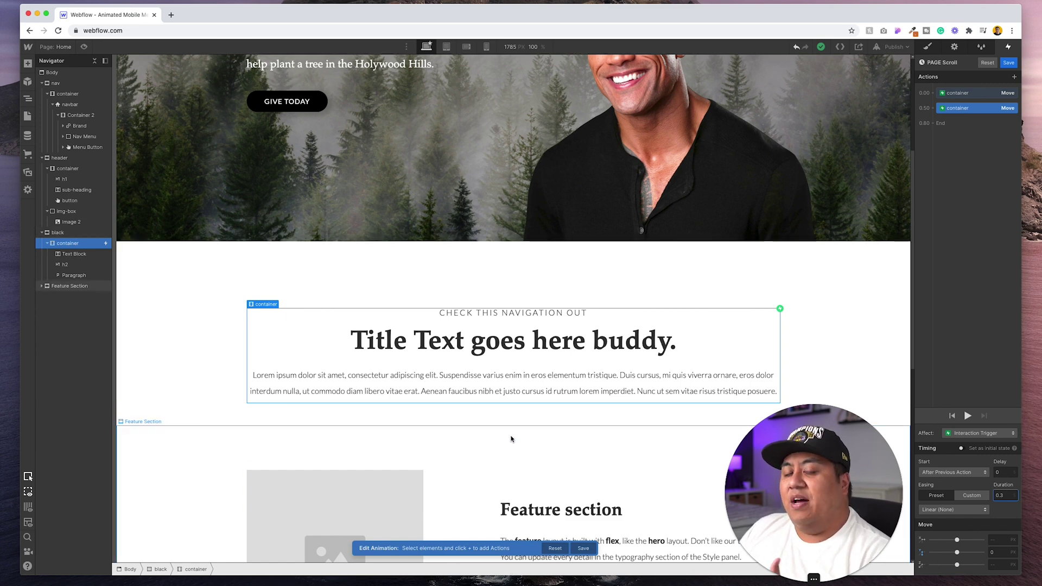
{"action": "scroll", "coordinate": [498, 466], "scroll_direction": "down", "scroll_amount": 1}
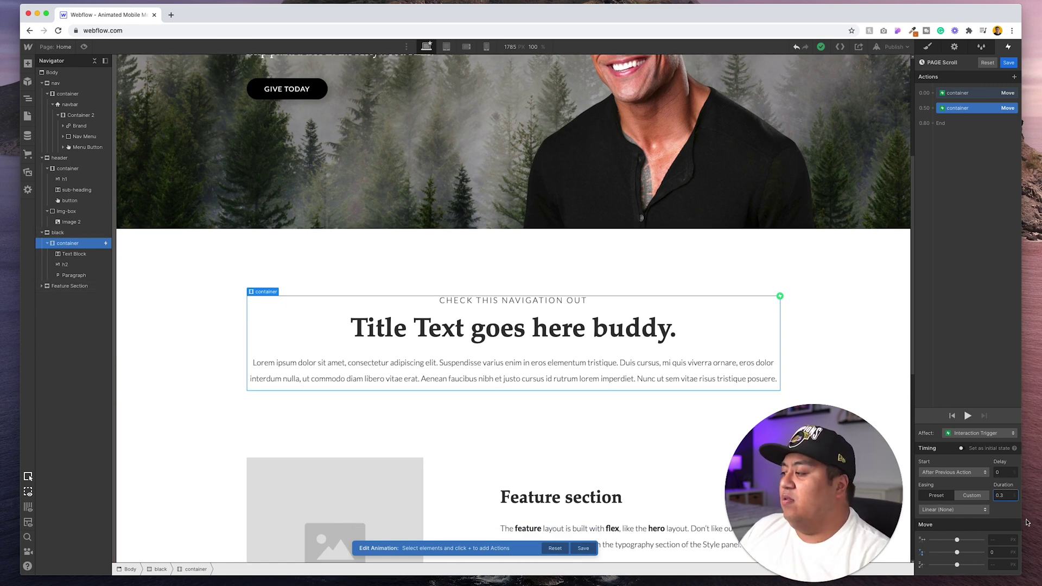
{"action": "left_click", "coordinate": [1004, 473]}
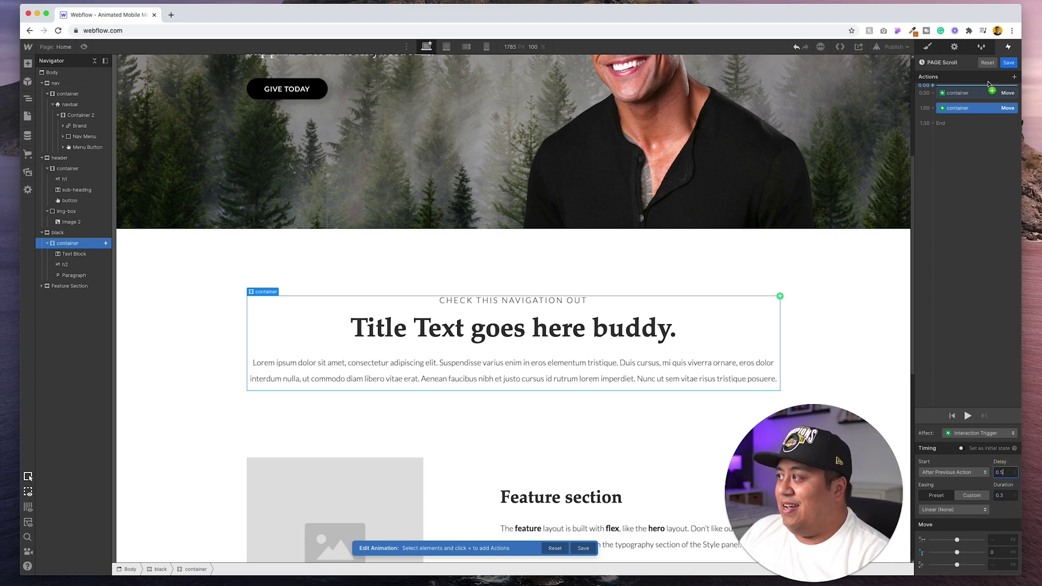
Step: Play the PAGE Scroll animation from its first Move action twice to check the container's movement
{"action": "left_click", "coordinate": [980, 105]}
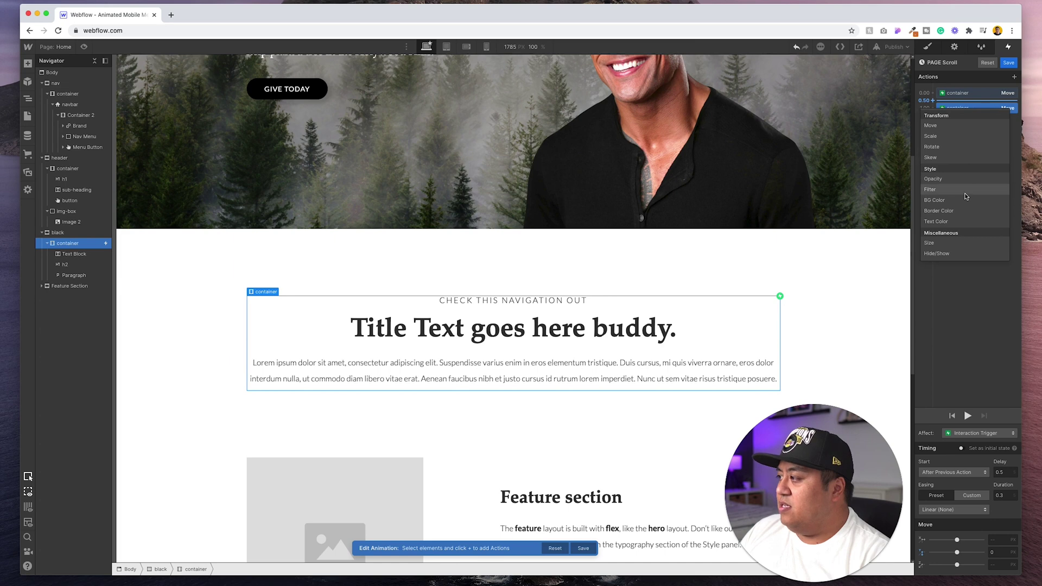
{"action": "left_click", "coordinate": [961, 321]}
{"action": "left_click", "coordinate": [966, 92]}
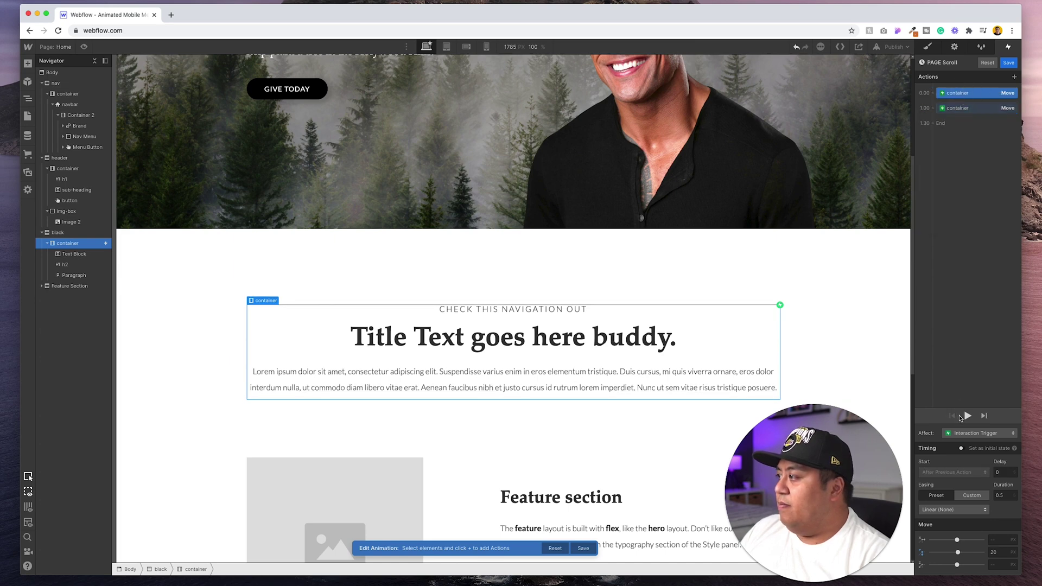
{"action": "left_click", "coordinate": [967, 416]}
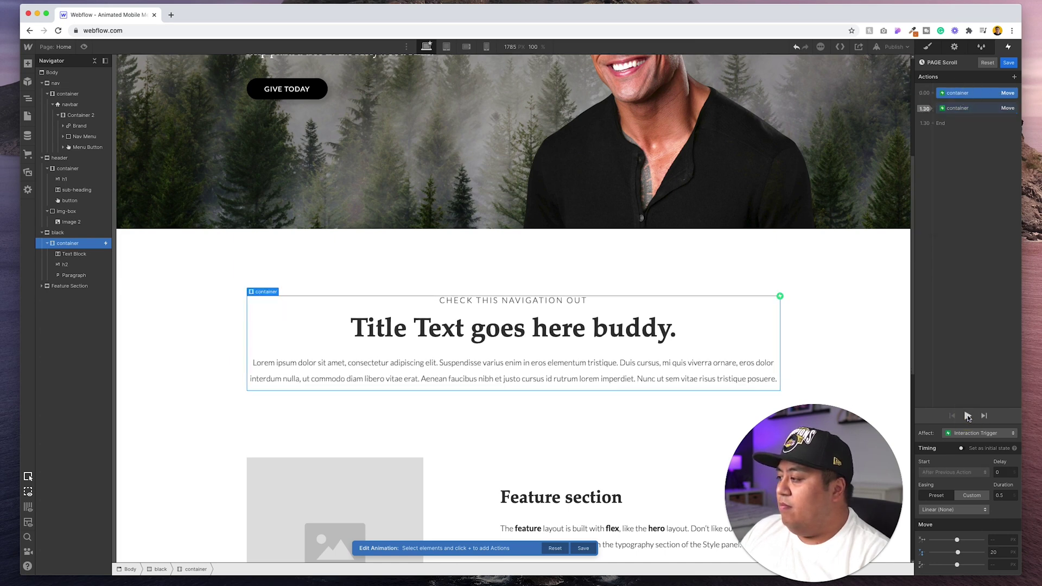
{"action": "left_click", "coordinate": [957, 94]}
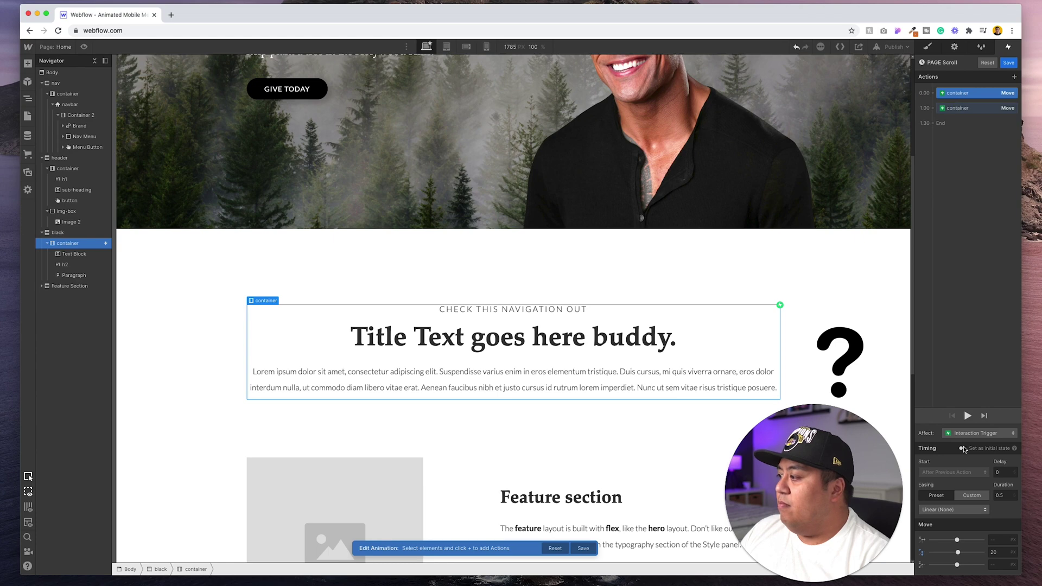
{"action": "left_click", "coordinate": [967, 415]}
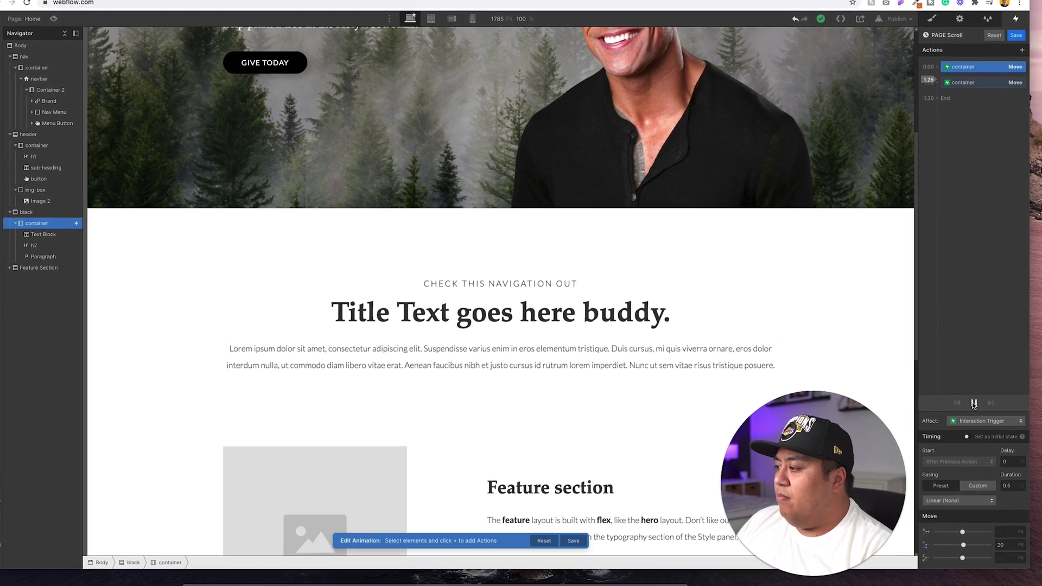
{"action": "left_click", "coordinate": [977, 74]}
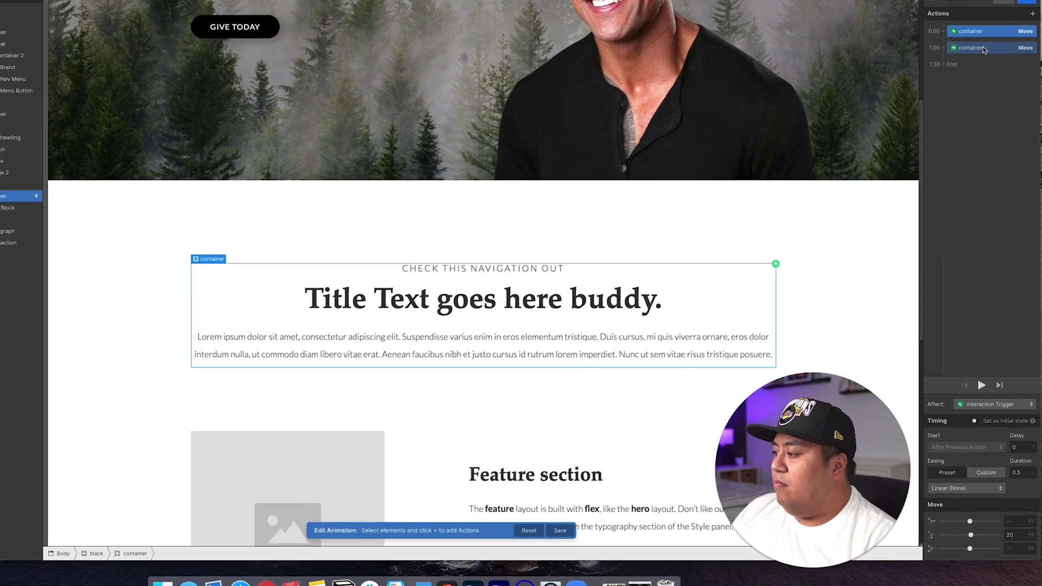
Step: Set the container's first Move action as the initial state and preview the animation
{"action": "left_click", "coordinate": [983, 24]}
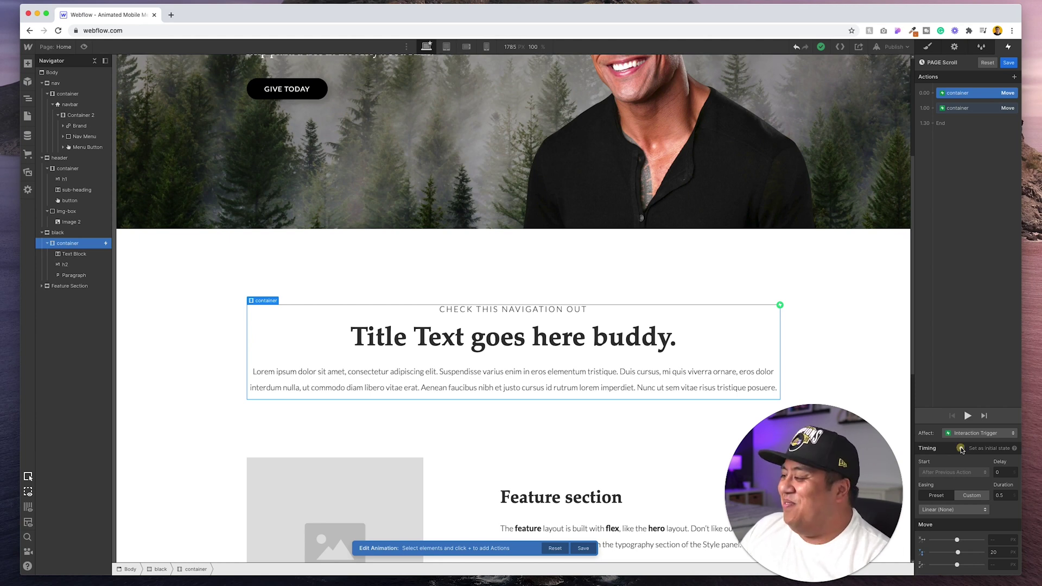
{"action": "left_click", "coordinate": [961, 448]}
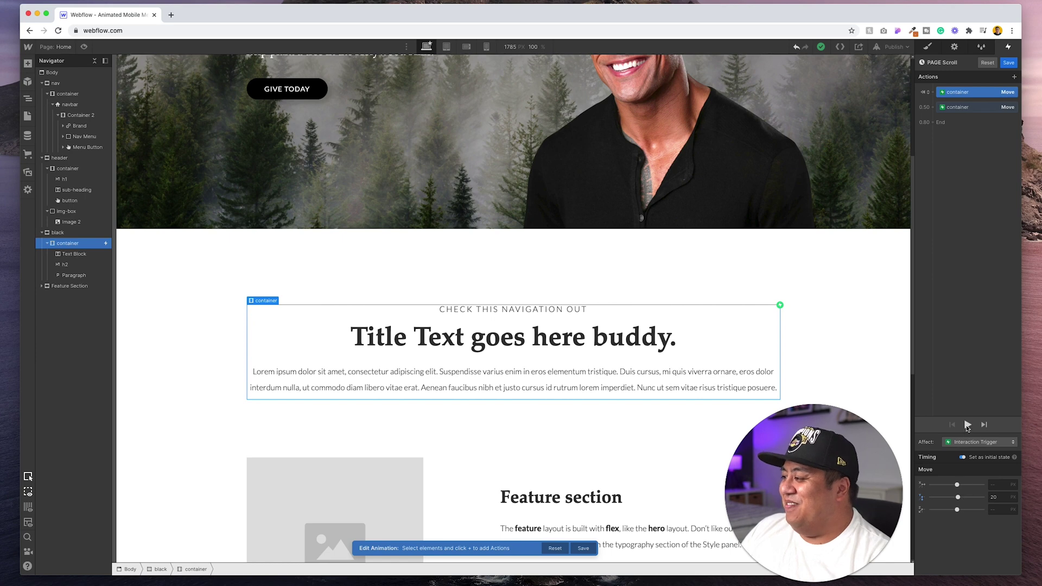
{"action": "left_click", "coordinate": [967, 425]}
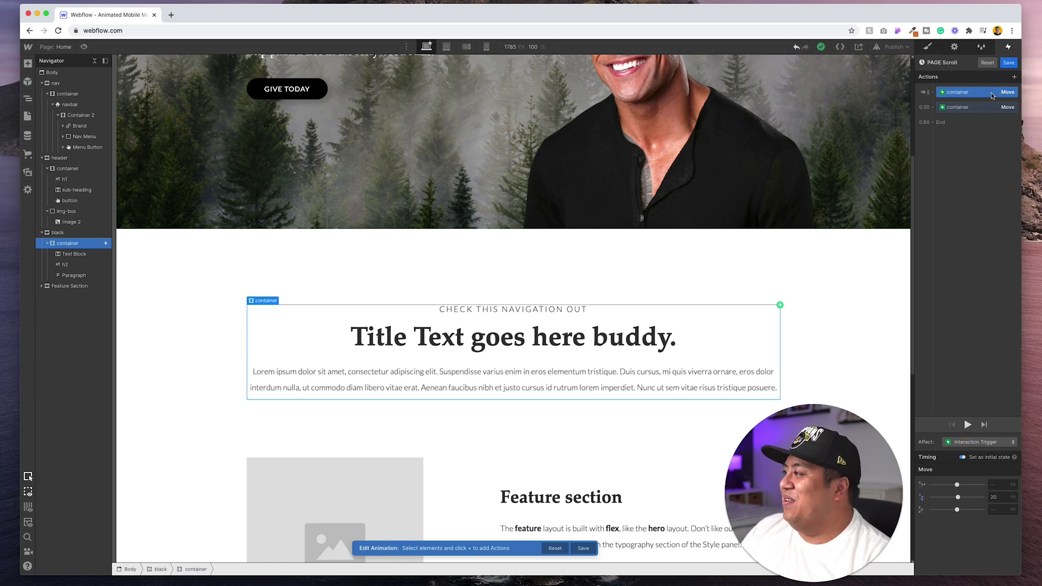
Step: Add a 0% Opacity action for the container, grouped with the first Move action as part of the initial state
{"action": "left_click", "coordinate": [1014, 77]}
{"action": "left_click", "coordinate": [966, 154]}
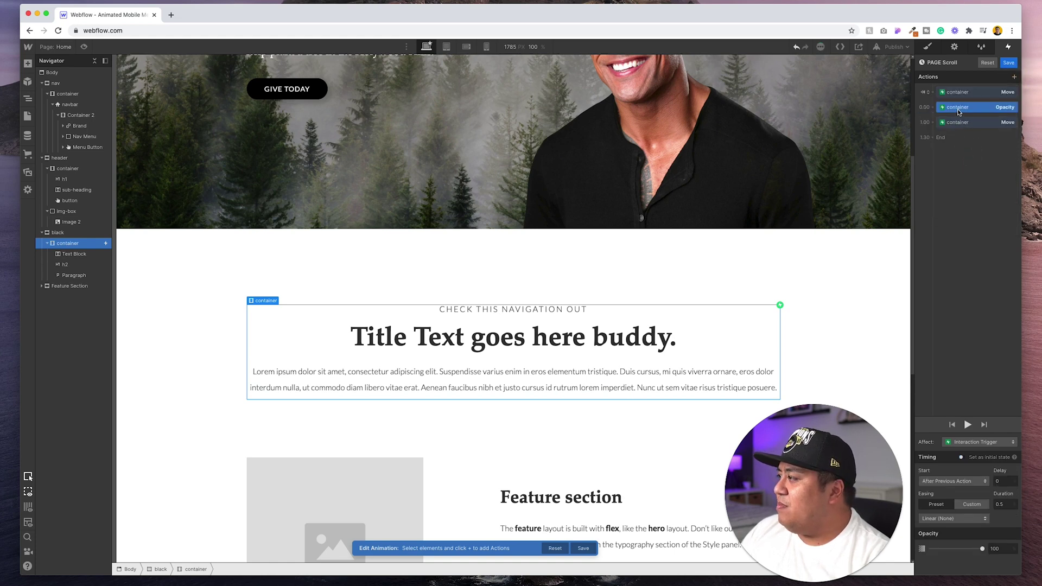
{"action": "left_click_drag", "start_coordinate": [956, 107], "coordinate": [956, 95]}
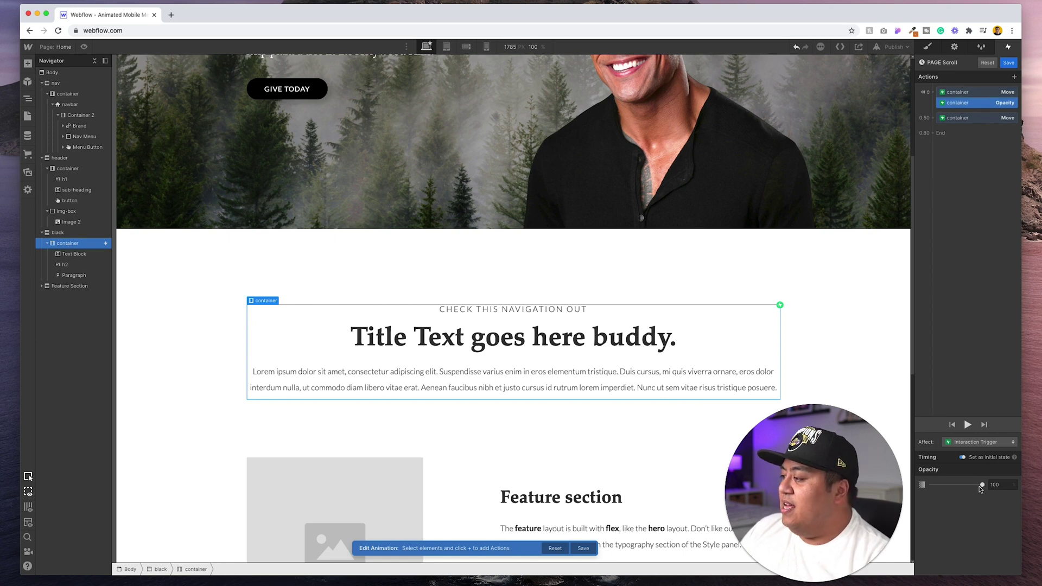
{"action": "left_click_drag", "start_coordinate": [980, 489], "coordinate": [920, 485]}
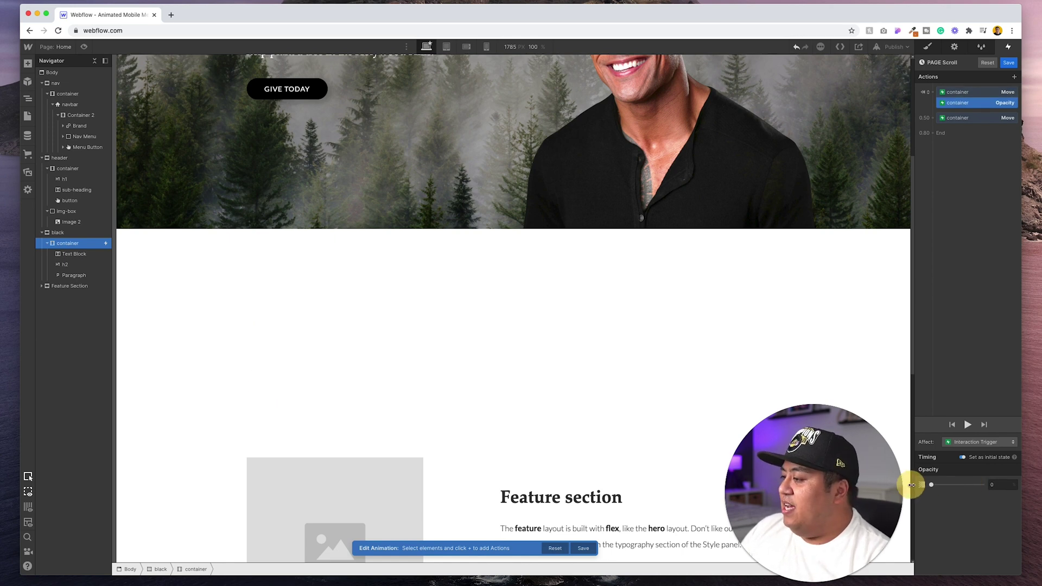
Step: Add a 100% Opacity action running with the second Move, with 0.3 s duration and 0.5 s delay, and preview the animation
{"action": "left_click", "coordinate": [1015, 80]}
{"action": "left_click", "coordinate": [972, 153]}
{"action": "left_click_drag", "start_coordinate": [950, 119], "coordinate": [953, 132]}
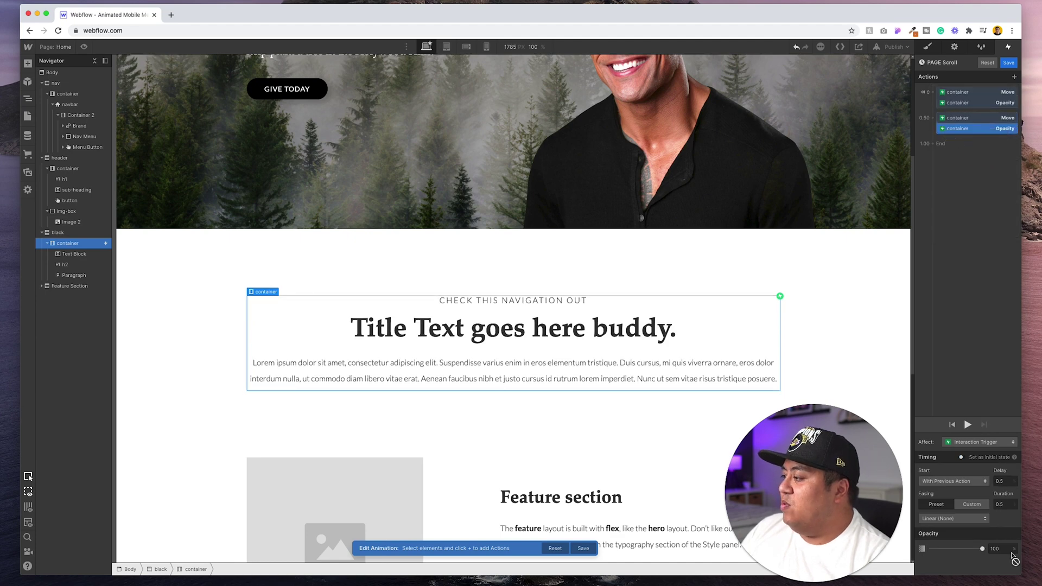
{"action": "left_click", "coordinate": [1005, 502]}
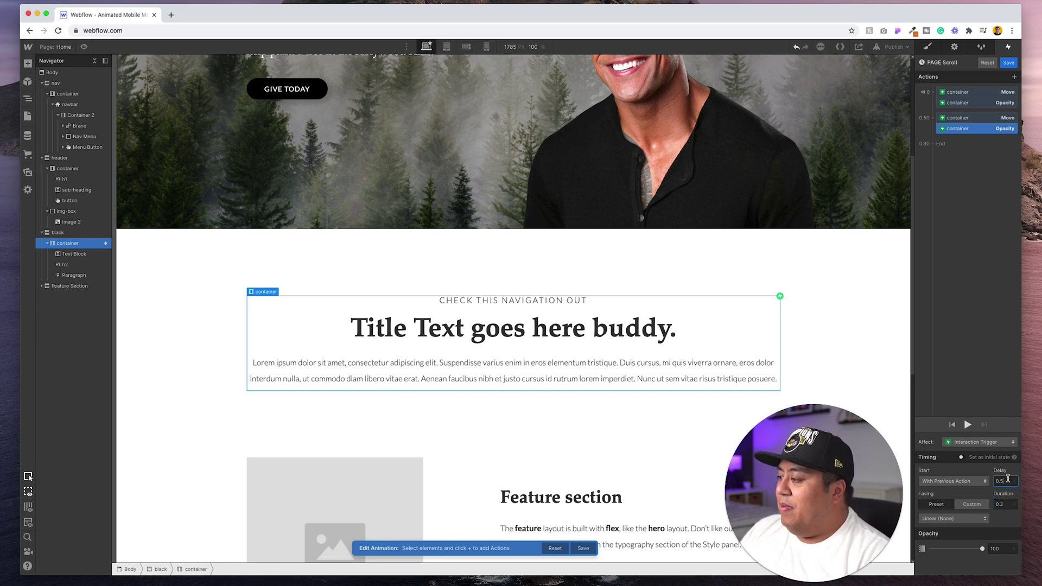
{"action": "left_click", "coordinate": [969, 91]}
{"action": "left_click", "coordinate": [967, 427]}
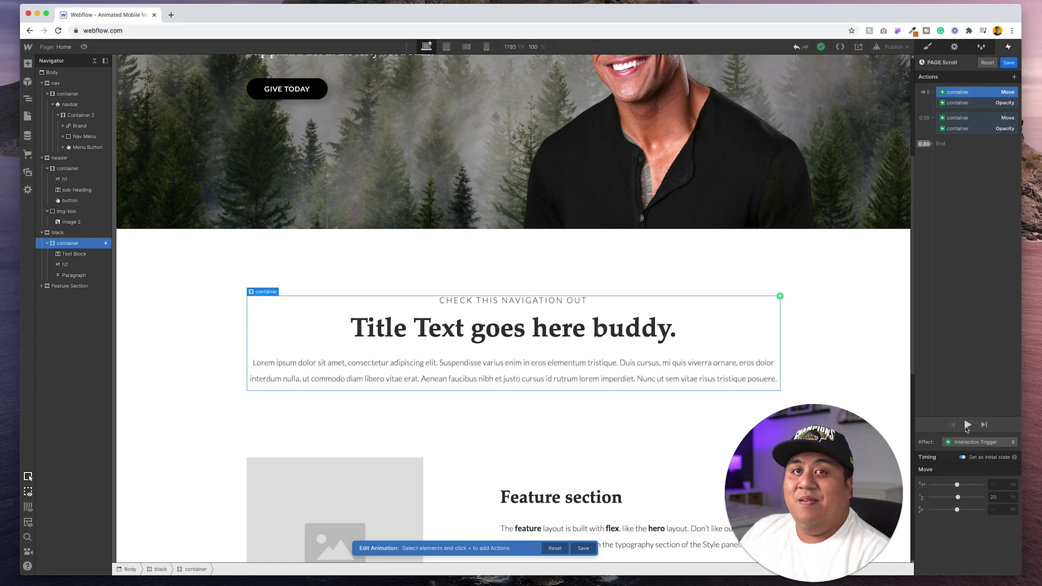
Step: Play the container animation, then preview the live page in a shorter browser window to check the load and scroll animations
{"action": "left_click", "coordinate": [967, 426]}
{"action": "scroll", "coordinate": [476, 260], "scroll_direction": "up", "scroll_amount": 5}
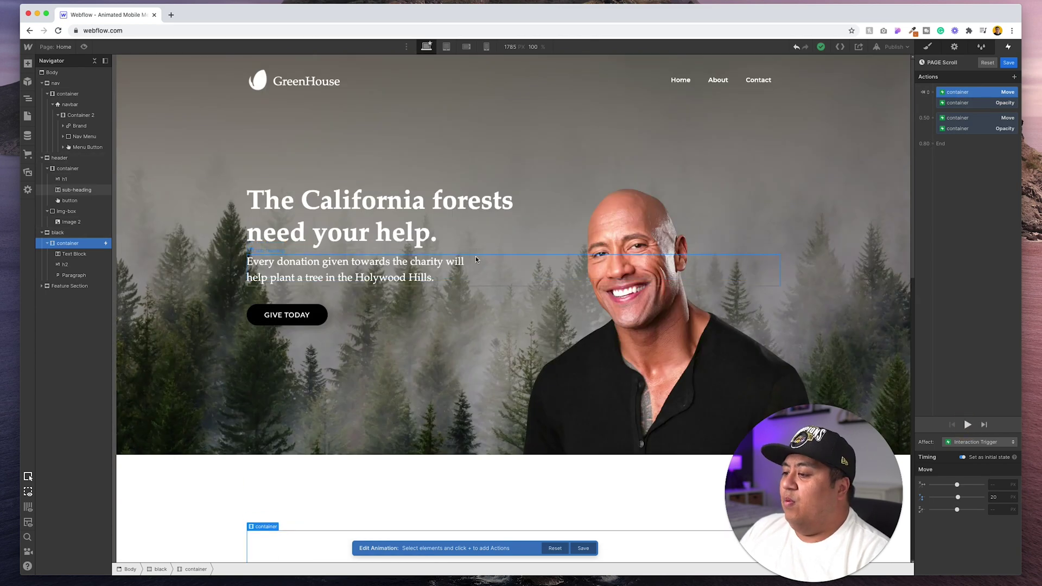
{"action": "left_click", "coordinate": [84, 48]}
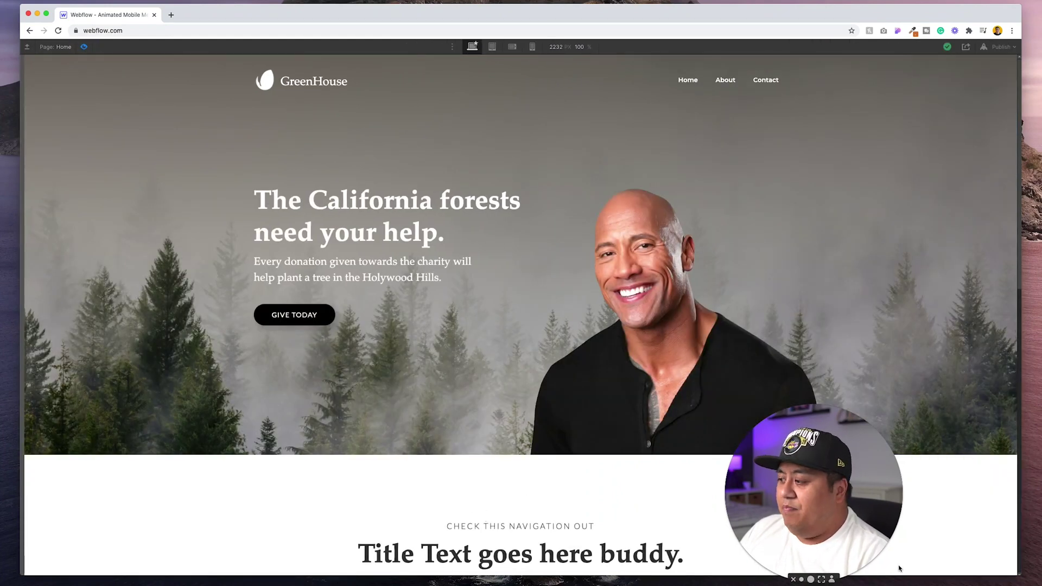
{"action": "left_click_drag", "start_coordinate": [1017, 574], "coordinate": [999, 459]}
{"action": "left_click", "coordinate": [84, 46]}
{"action": "left_click", "coordinate": [83, 46]}
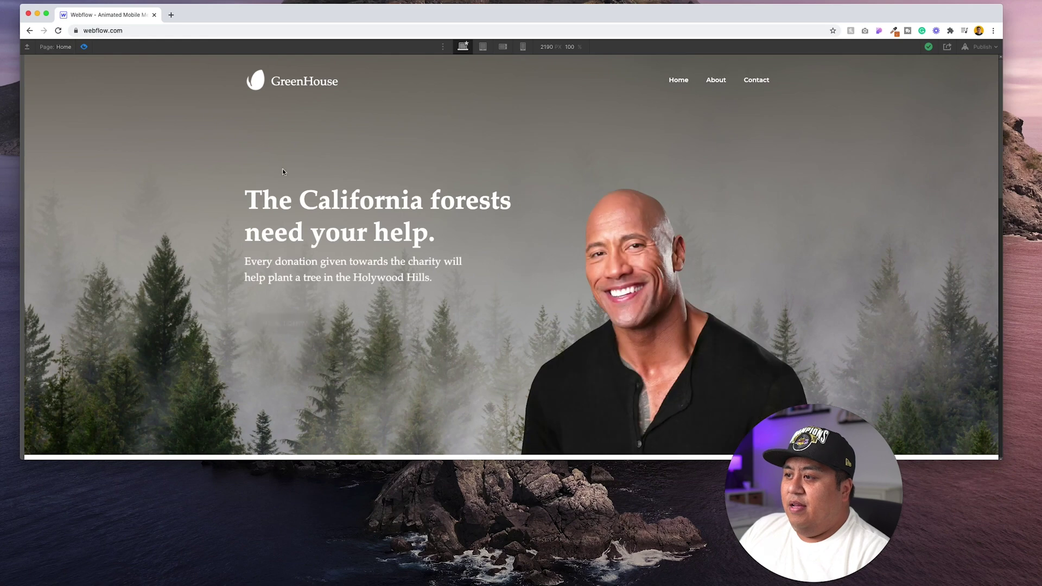
{"action": "scroll", "coordinate": [388, 281], "scroll_direction": "down", "scroll_amount": 6}
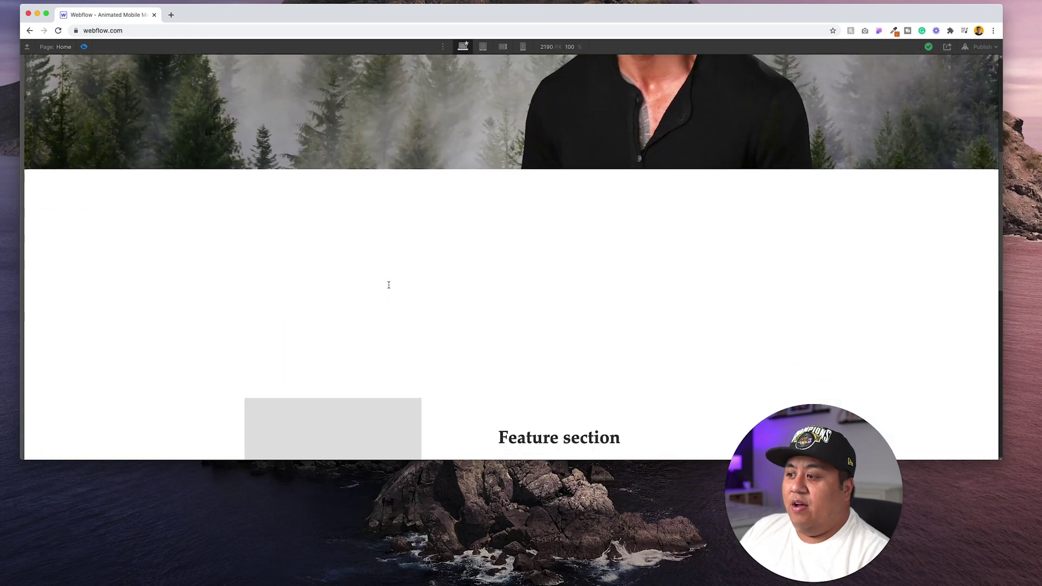
{"action": "scroll", "coordinate": [388, 287], "scroll_direction": "up", "scroll_amount": 7}
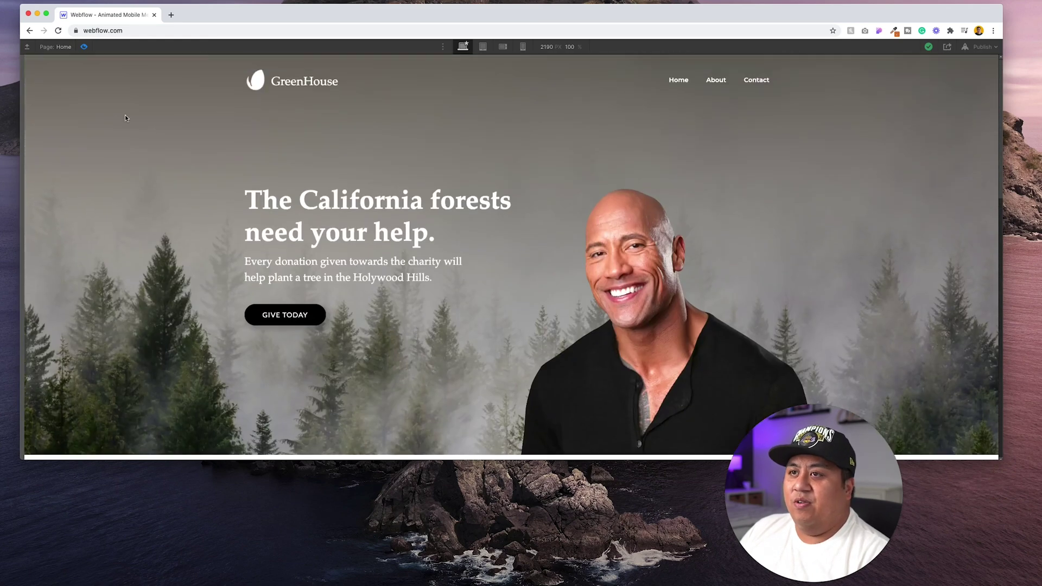
{"action": "left_click", "coordinate": [84, 48]}
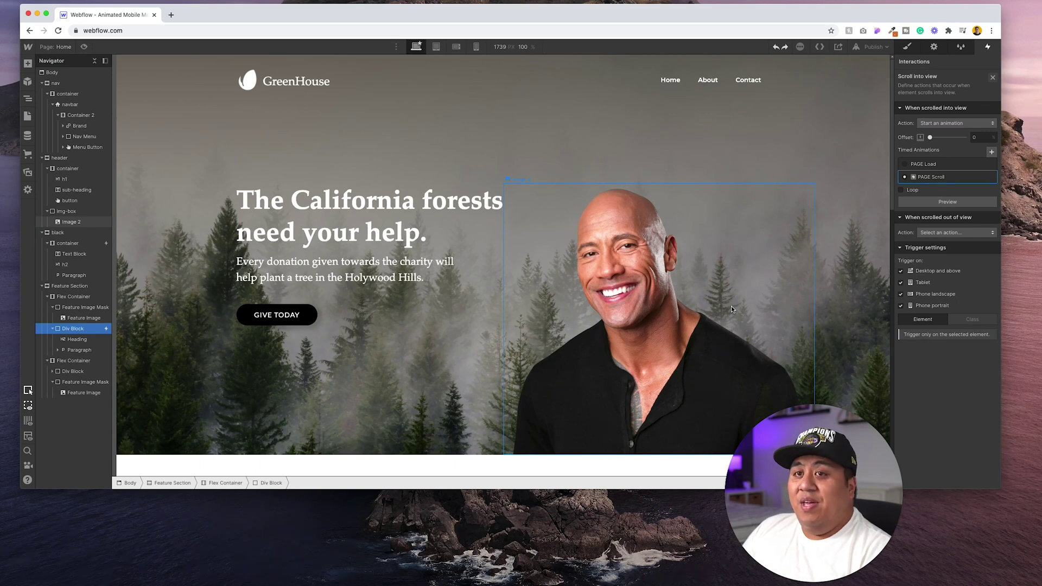
Step: Create a new timed animation named PAGE Scroll 2 for the first feature section Div Block's scroll-into-view trigger
{"action": "scroll", "coordinate": [731, 309], "scroll_direction": "down", "scroll_amount": 6}
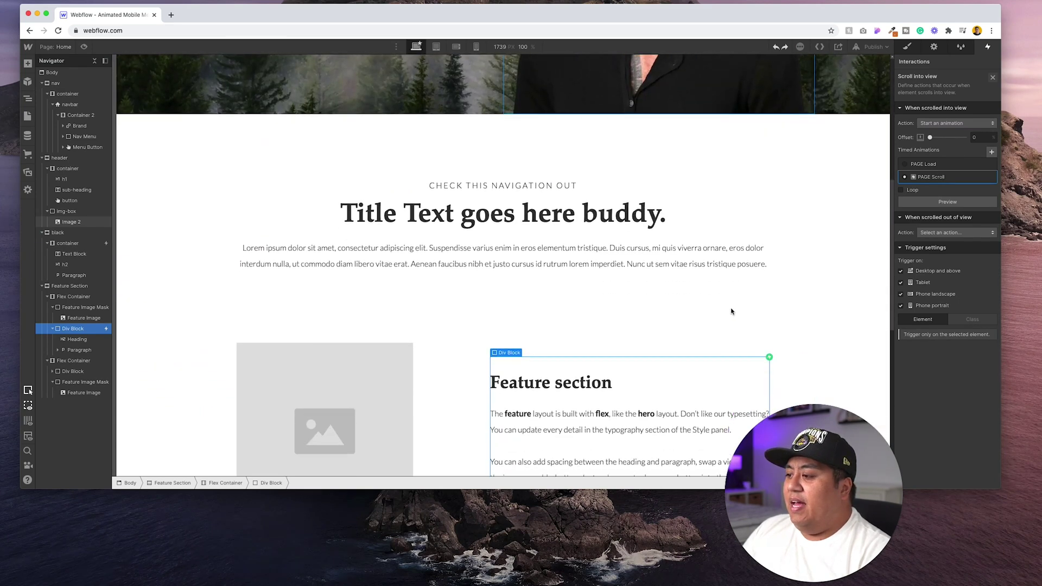
{"action": "scroll", "coordinate": [731, 310], "scroll_direction": "down", "scroll_amount": 2}
{"action": "left_click_drag", "start_coordinate": [686, 489], "coordinate": [681, 563]}
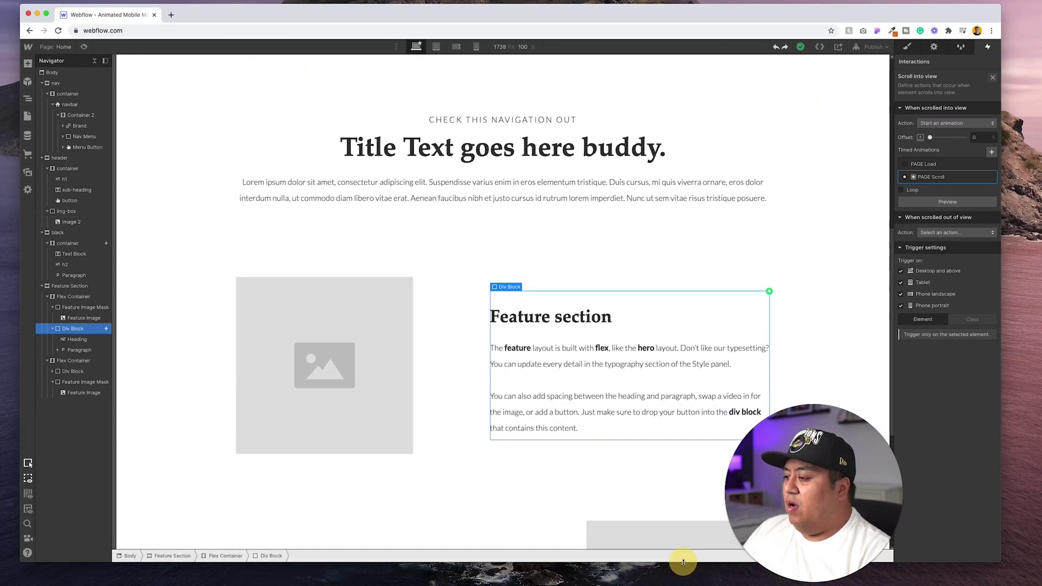
{"action": "scroll", "coordinate": [663, 441], "scroll_direction": "down", "scroll_amount": 4}
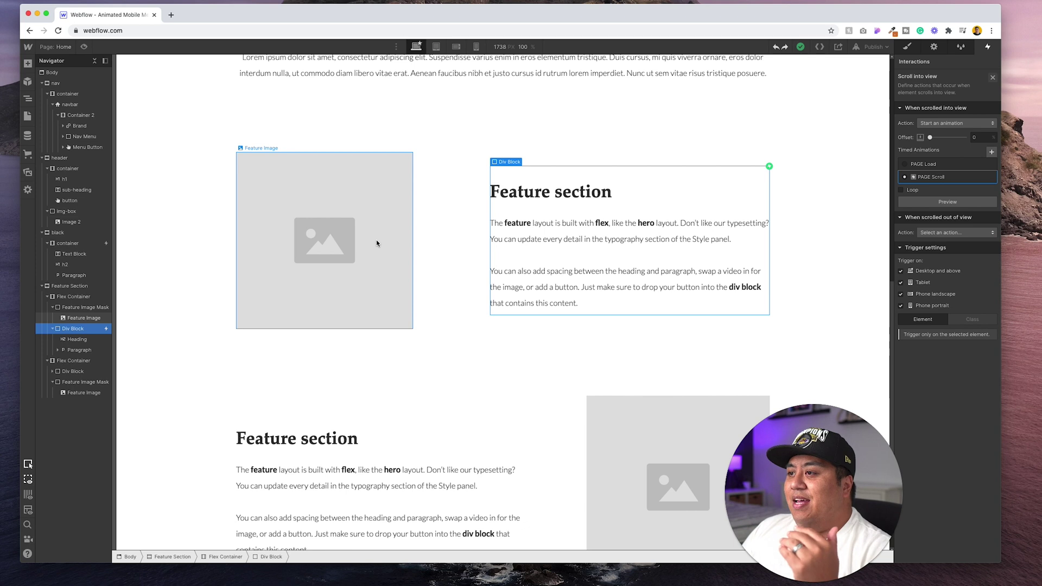
{"action": "left_click", "coordinate": [992, 152]}
{"action": "type", "text": "PAGE SC"}
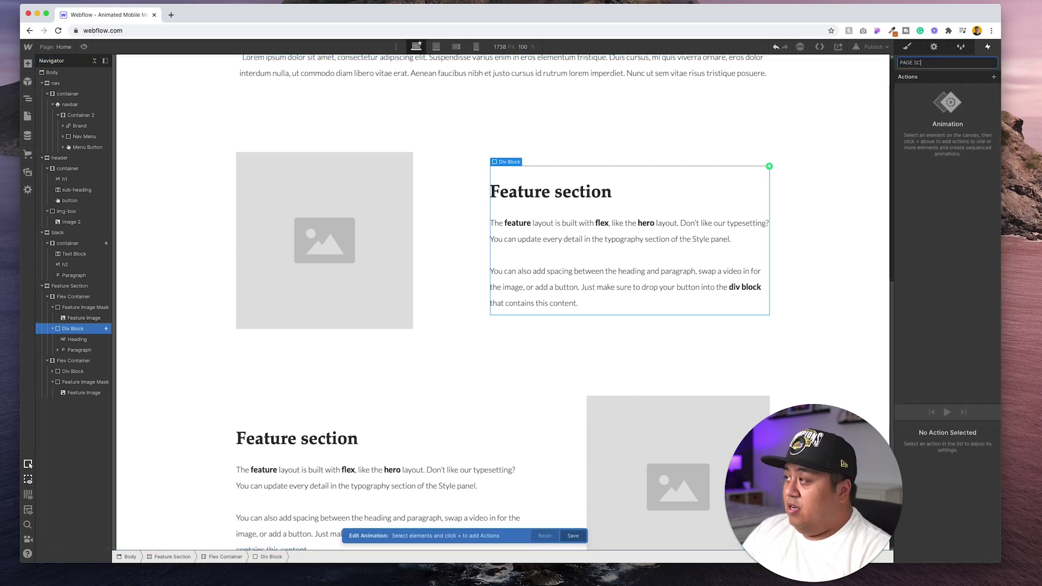
{"action": "type", "text": "roll 2"}
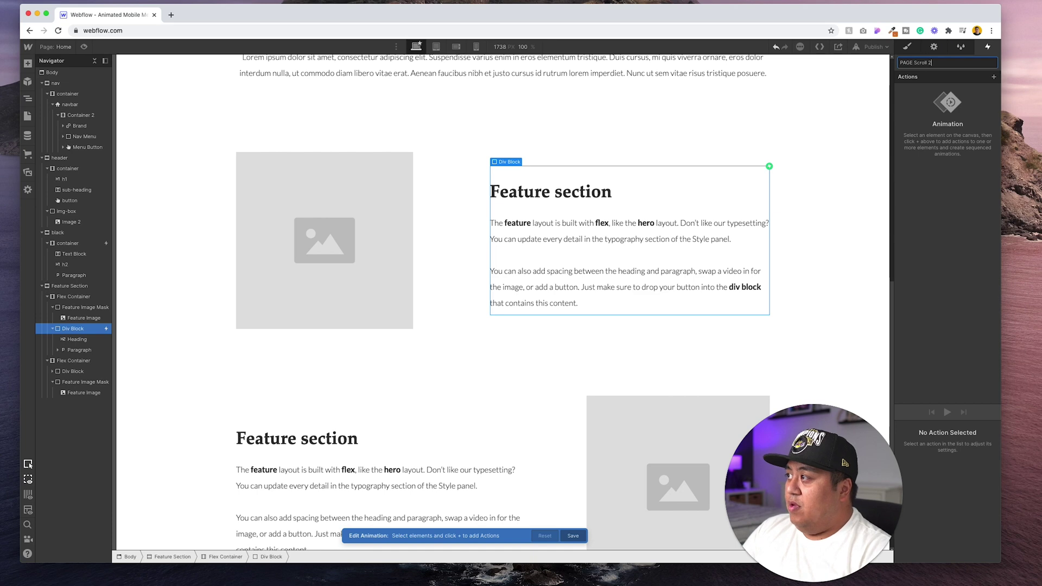
{"action": "key", "text": "Return"}
Step: Add a Move action for the Div Block with a 20 px offset on the X axis
{"action": "scroll", "coordinate": [682, 158], "scroll_direction": "up", "scroll_amount": 5}
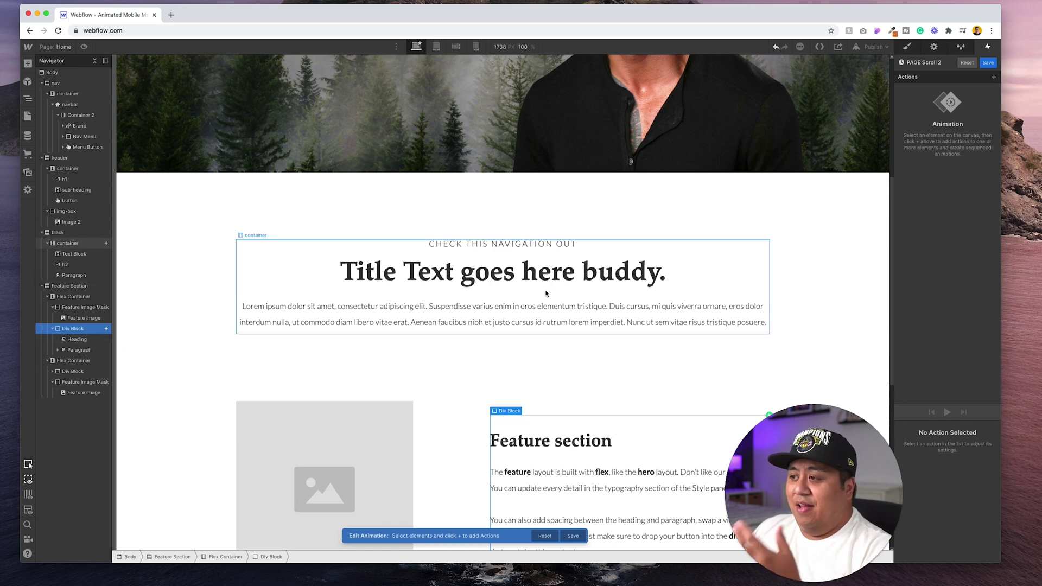
{"action": "scroll", "coordinate": [723, 327], "scroll_direction": "down", "scroll_amount": 3}
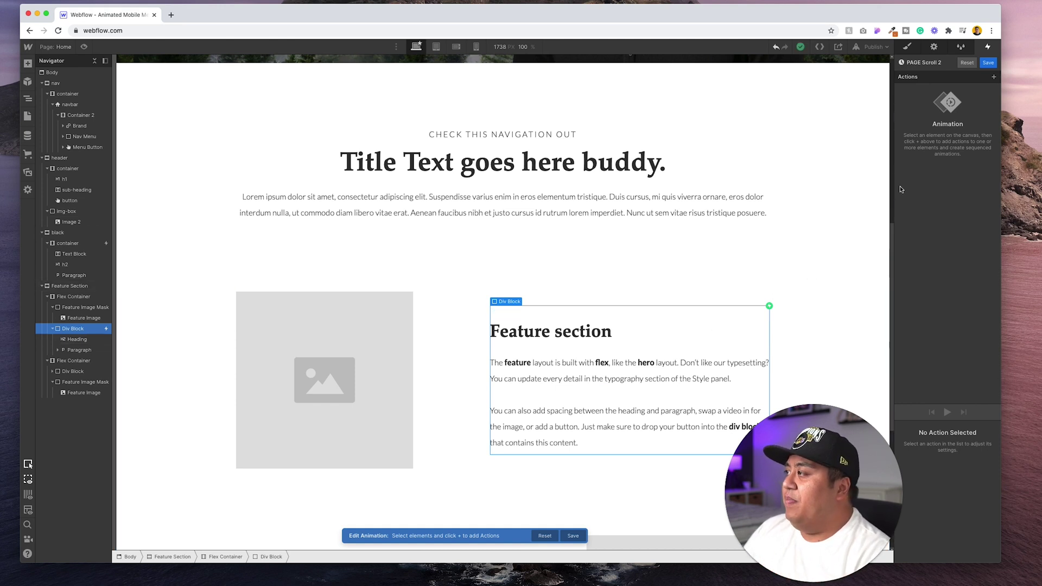
{"action": "left_click", "coordinate": [994, 80]}
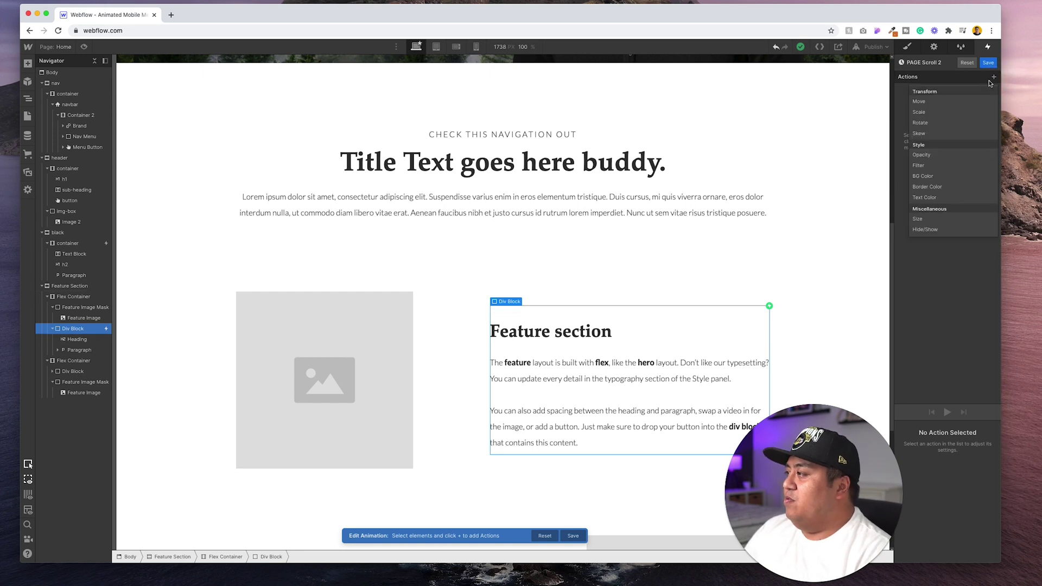
{"action": "left_click", "coordinate": [944, 102]}
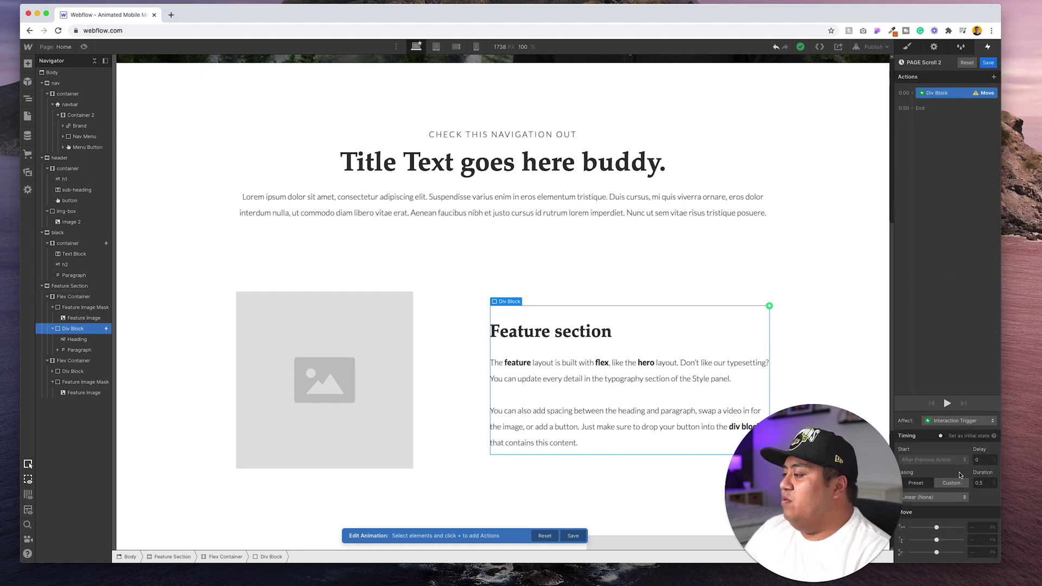
{"action": "left_click", "coordinate": [976, 527]}
{"action": "type", "text": "20"}
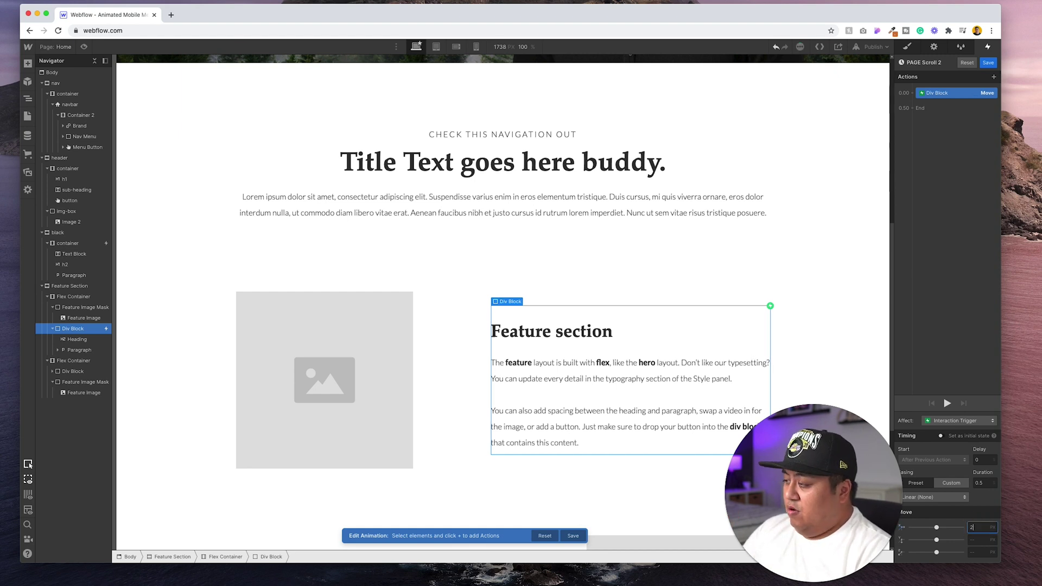
Step: Add a second Move action for the Div Block that brings it to 0 px on the X axis
{"action": "left_click", "coordinate": [993, 77]}
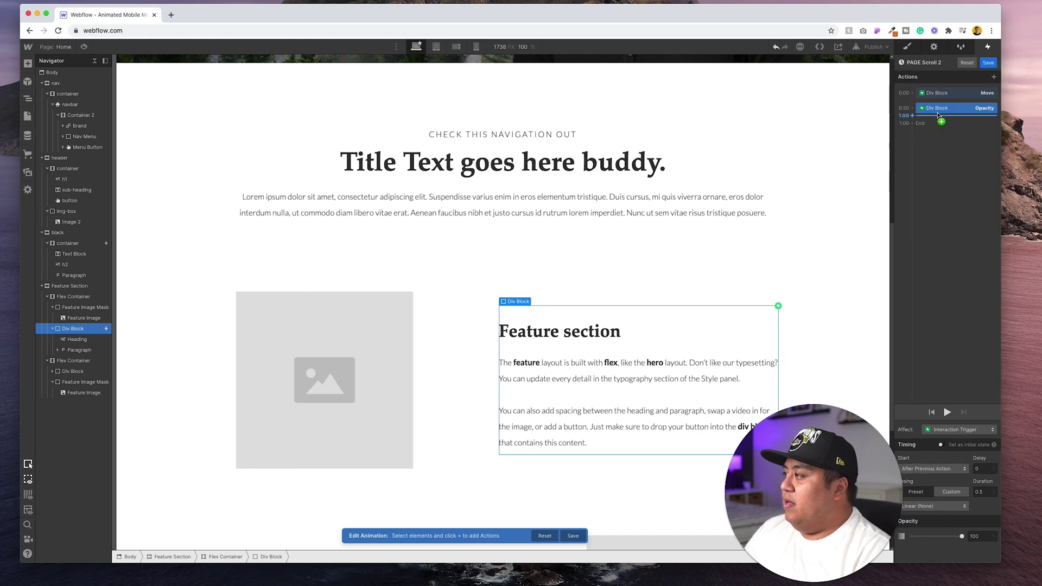
{"action": "left_click", "coordinate": [994, 78]}
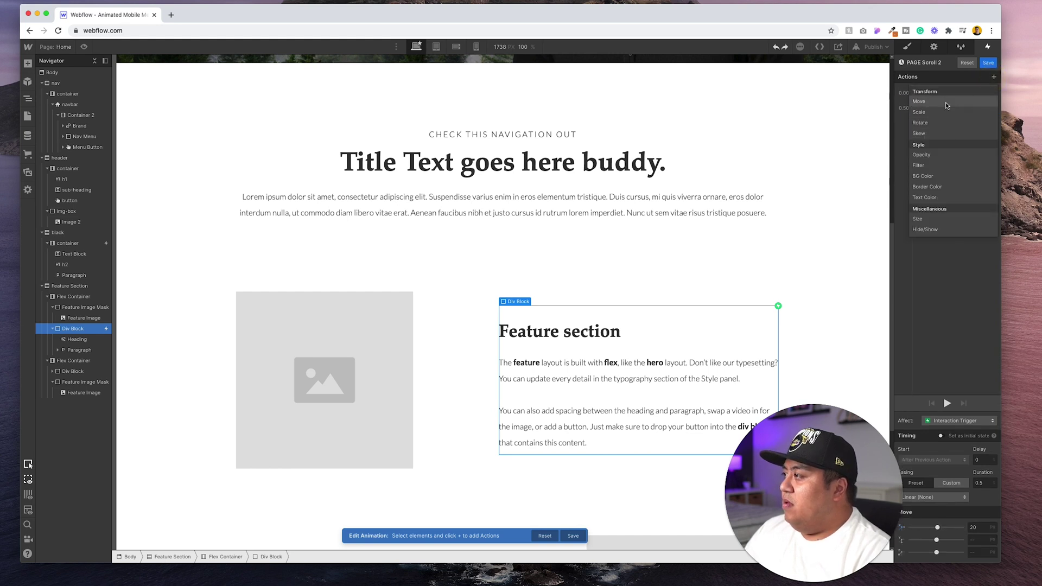
{"action": "left_click", "coordinate": [945, 102]}
{"action": "left_click", "coordinate": [976, 526]}
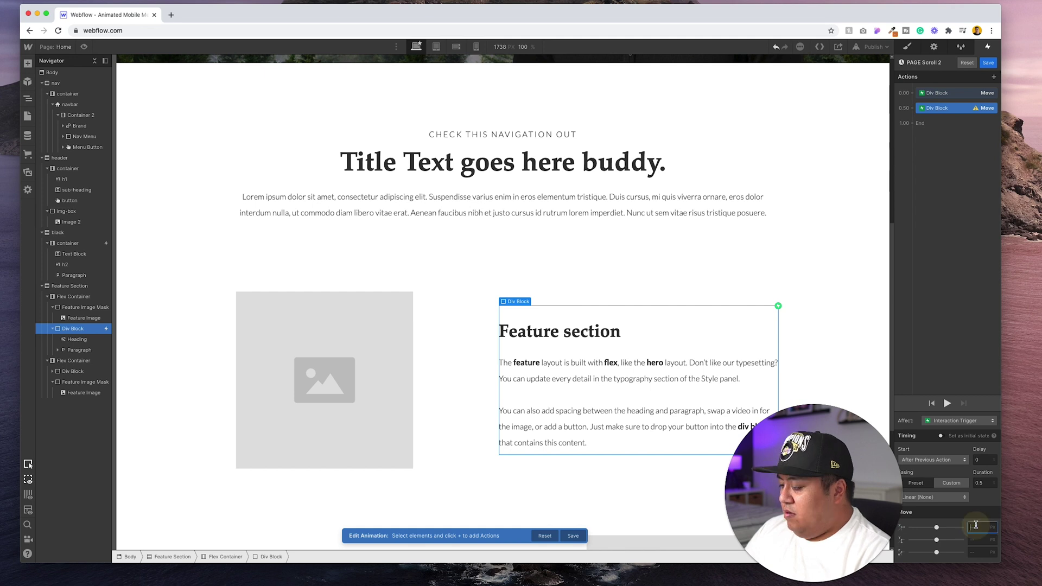
{"action": "type", "text": "0"}
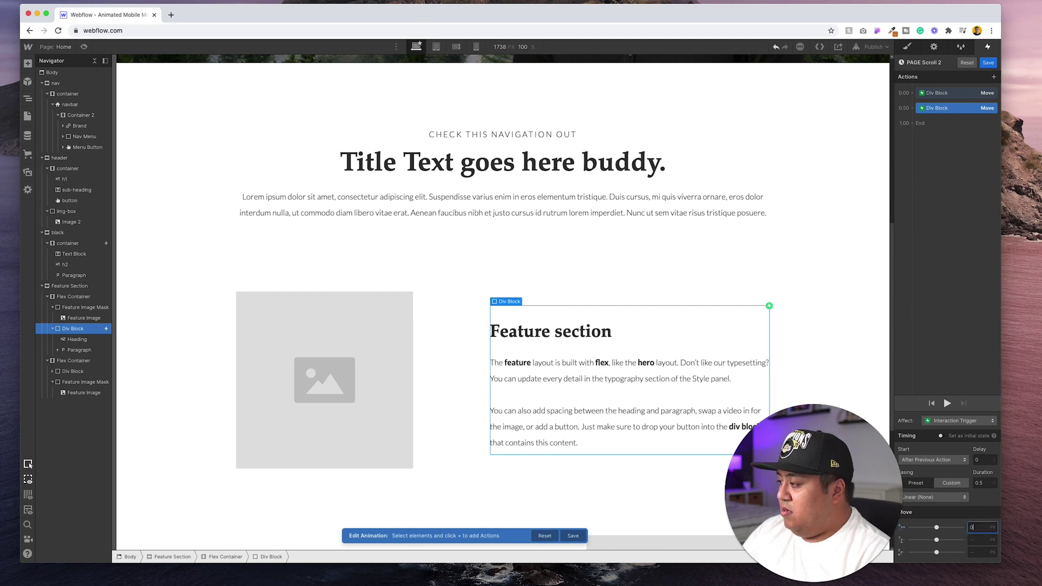
Step: Add a 0% Opacity action for the Div Block, grouped with its first Move action
{"action": "left_click", "coordinate": [995, 80]}
{"action": "left_click", "coordinate": [944, 156]}
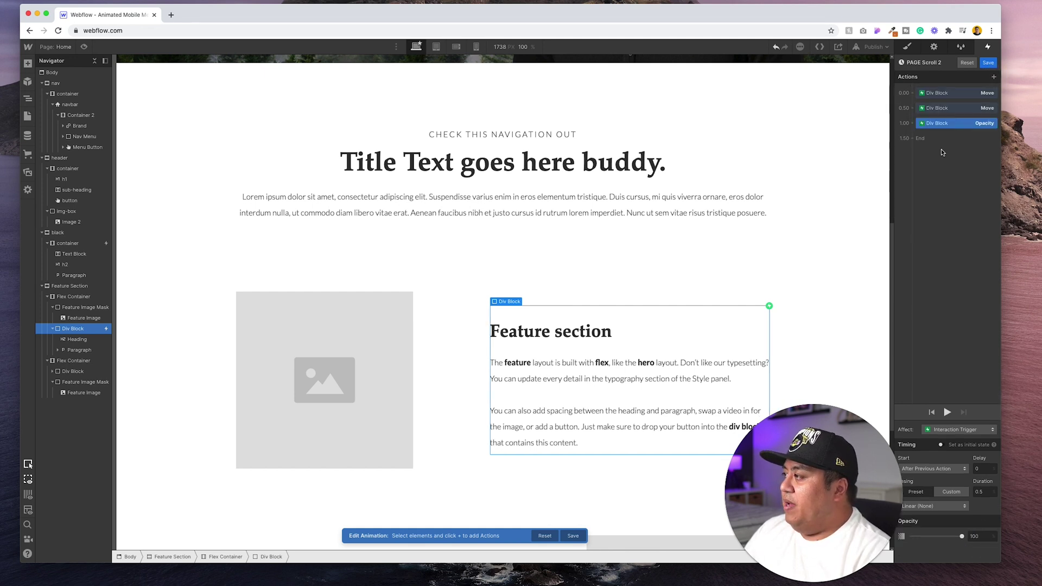
{"action": "left_click_drag", "start_coordinate": [944, 123], "coordinate": [943, 103]}
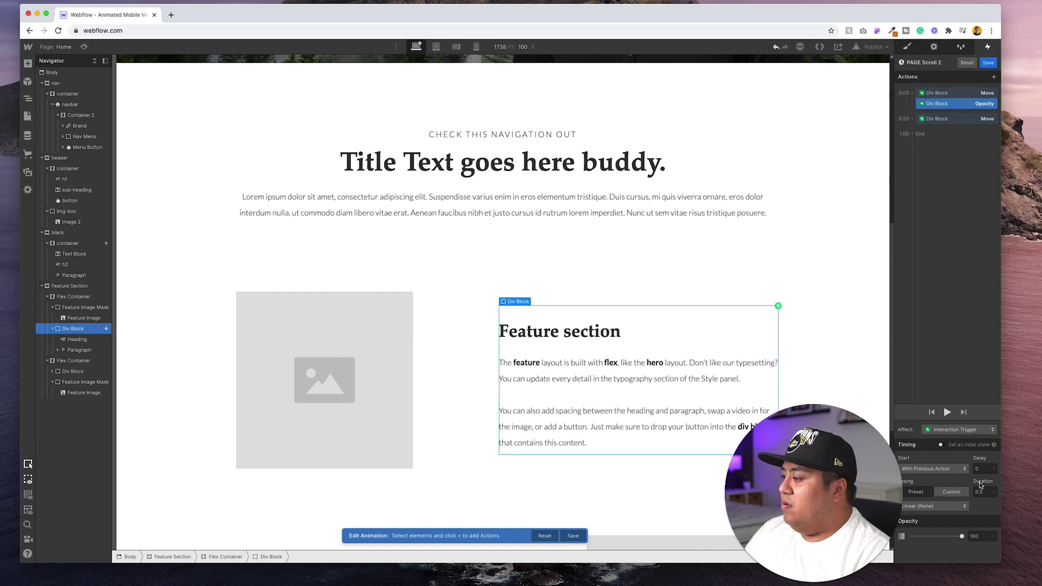
{"action": "left_click_drag", "start_coordinate": [962, 537], "coordinate": [910, 536]}
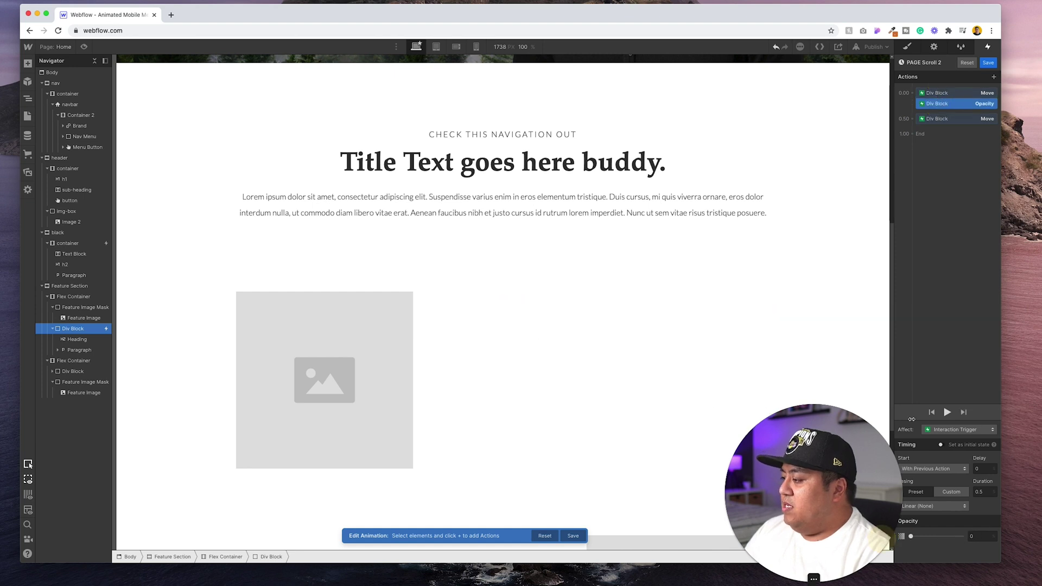
Step: Add a 100% Opacity action for the Div Block, running with its second Move action
{"action": "left_click", "coordinate": [994, 76]}
{"action": "left_click", "coordinate": [948, 155]}
{"action": "left_click_drag", "start_coordinate": [941, 134], "coordinate": [931, 130]}
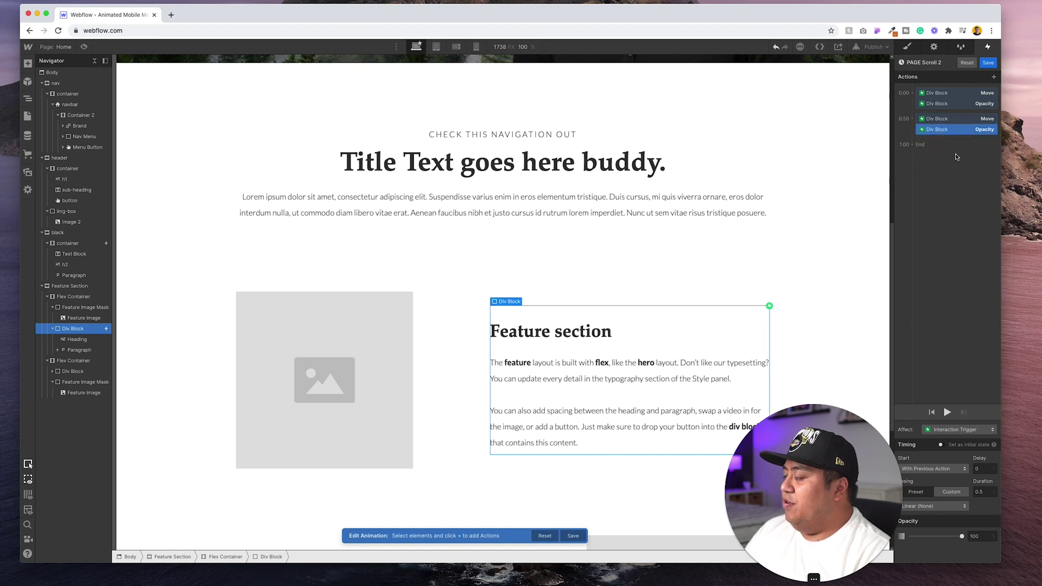
Step: Set the Div Block's second Move action to a 0.3 s duration and 0.3 s delay
{"action": "left_click", "coordinate": [954, 118]}
{"action": "left_click", "coordinate": [979, 481]}
{"action": "type", "text": "0.3"}
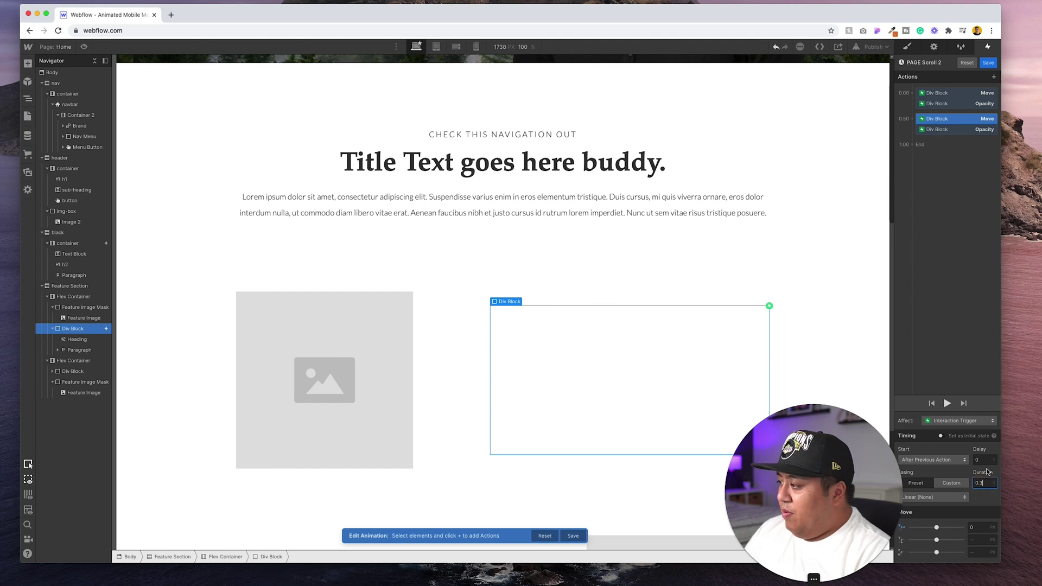
{"action": "left_click", "coordinate": [984, 461]}
{"action": "type", "text": "0.3"}
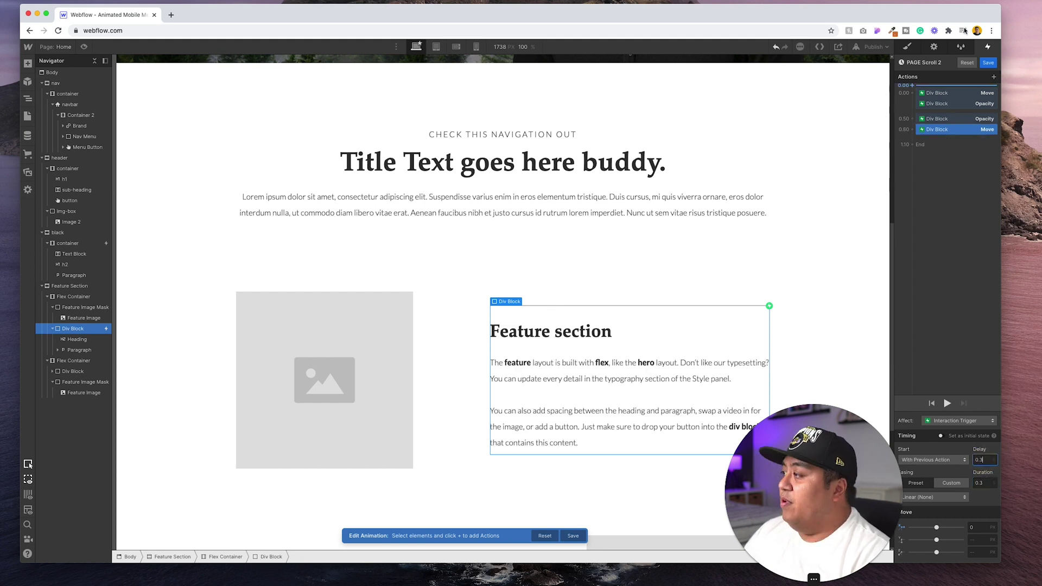
Step: Set the Div Block's 100% Opacity action to a 0.3 s delay and 0.3 s duration, running with the second Move
{"action": "left_click", "coordinate": [956, 118]}
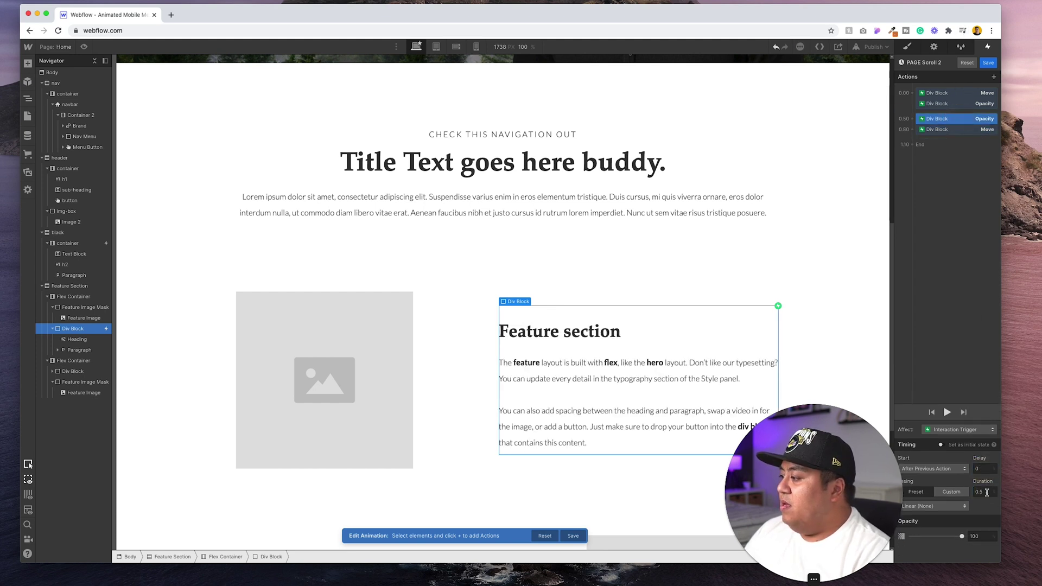
{"action": "left_click", "coordinate": [983, 470]}
{"action": "type", "text": ".3"}
{"action": "left_click", "coordinate": [984, 492]}
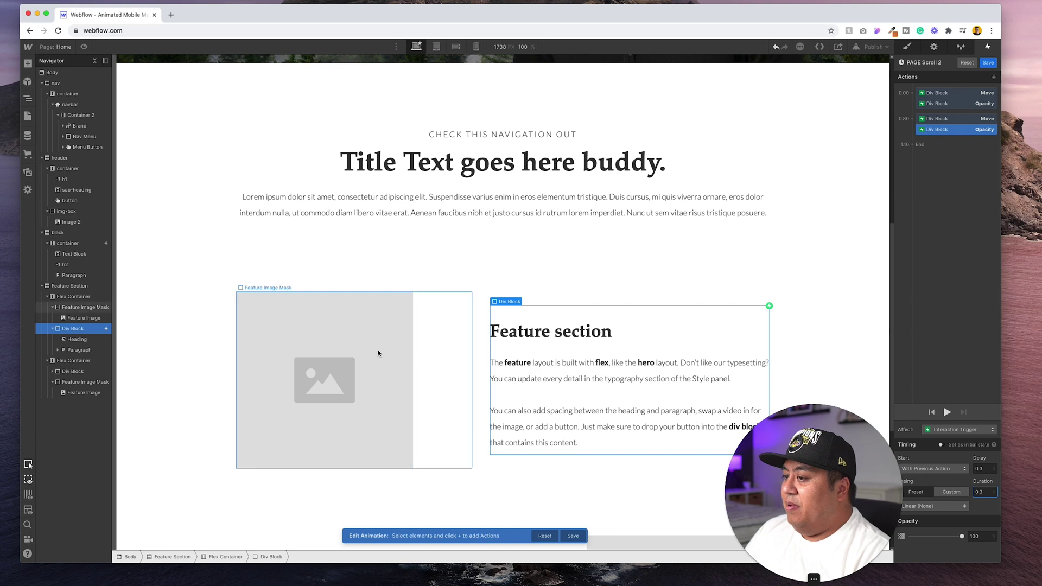
Step: Add a Move action for the first Feature Image Mask and group it with the Div Block's first actions
{"action": "left_click", "coordinate": [433, 365]}
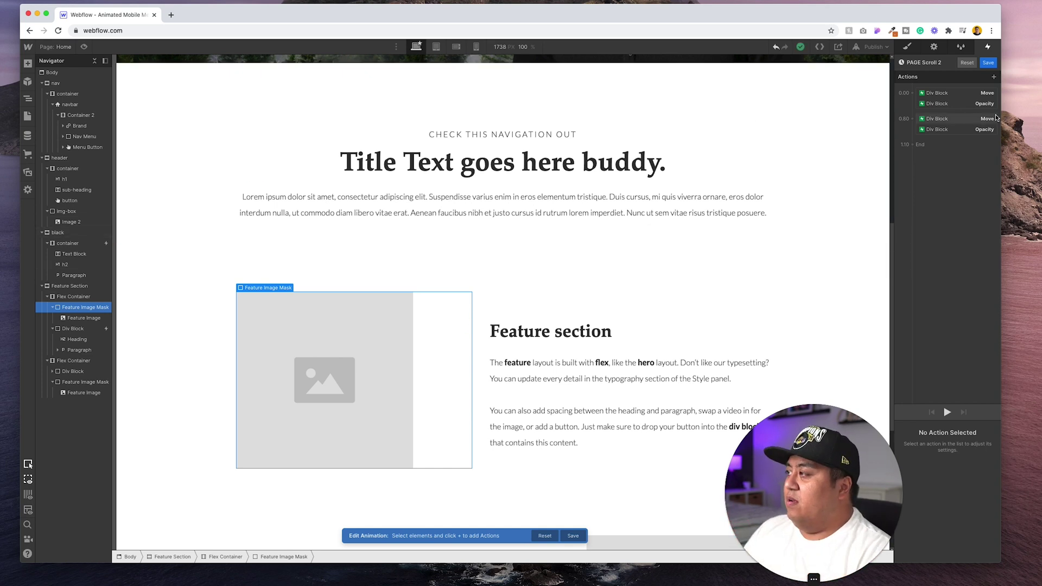
{"action": "left_click", "coordinate": [993, 78]}
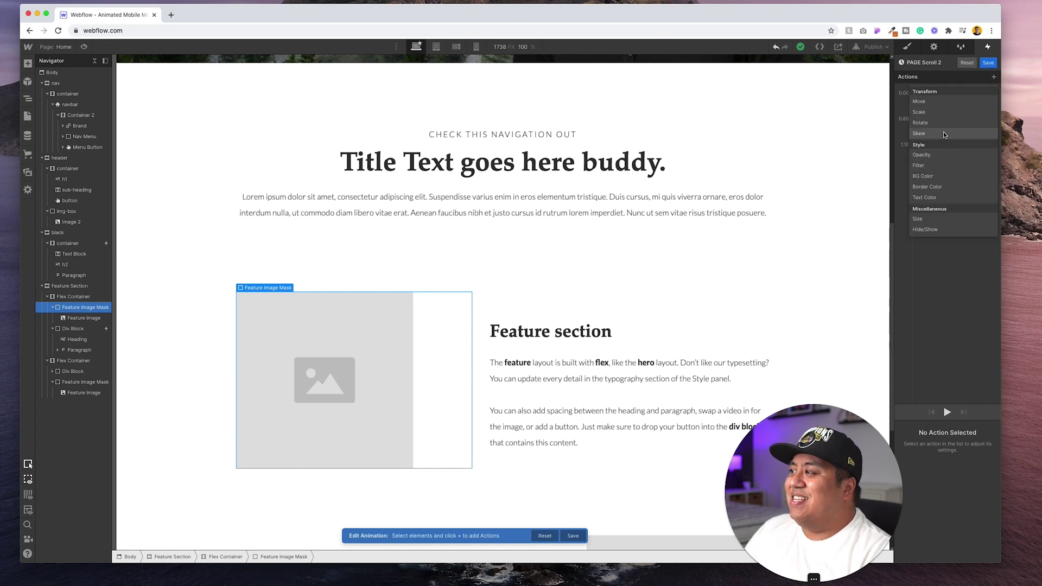
{"action": "left_click", "coordinate": [947, 100]}
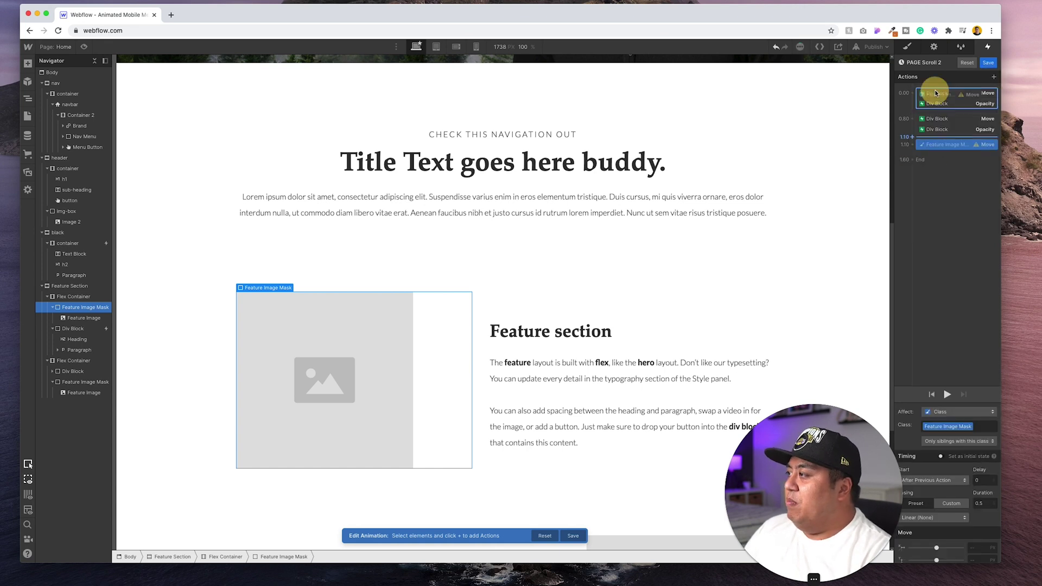
Step: Set the Div Block's first Move as the initial state, with the Feature Image Mask's Move in the same initial group
{"action": "left_click", "coordinate": [934, 95]}
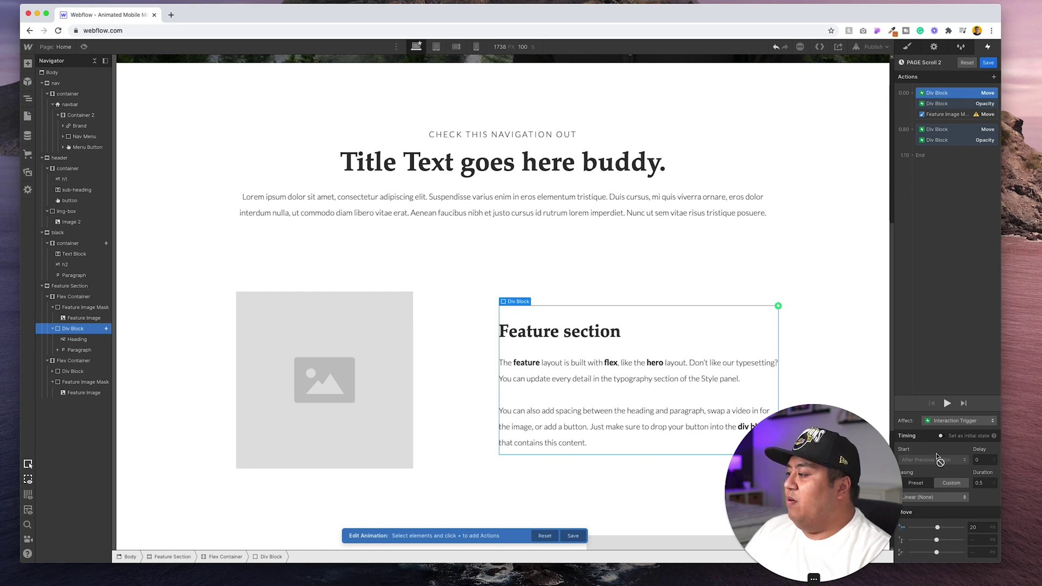
{"action": "left_click", "coordinate": [941, 436]}
{"action": "left_click_drag", "start_coordinate": [927, 160], "coordinate": [936, 108]}
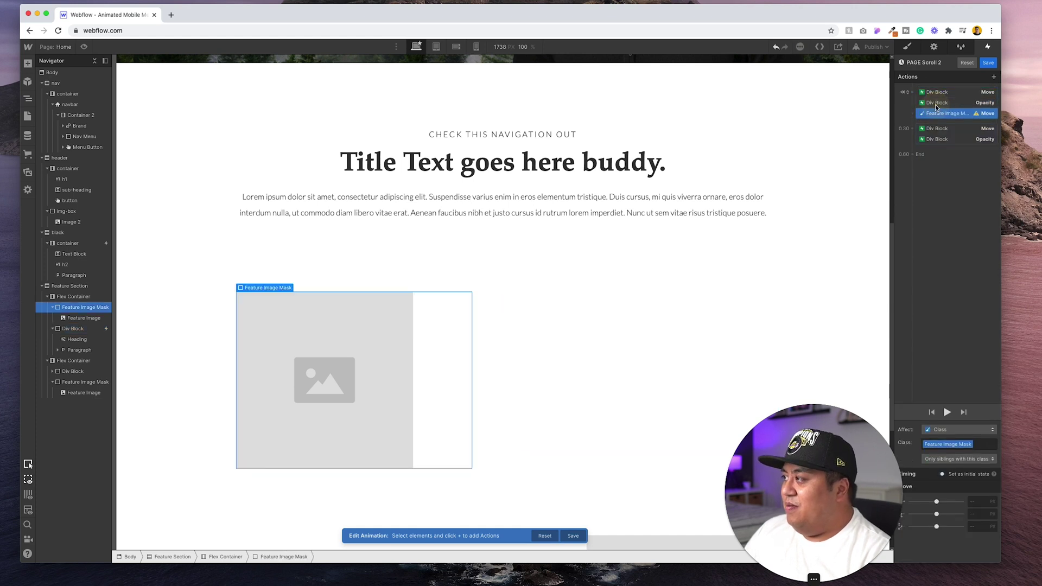
Step: Set the Feature Image Mask's initial horizontal Move to -20 px and add a second Move to 0 alongside the Div Block's later actions
{"action": "left_click", "coordinate": [975, 505]}
{"action": "type", "text": "-20"}
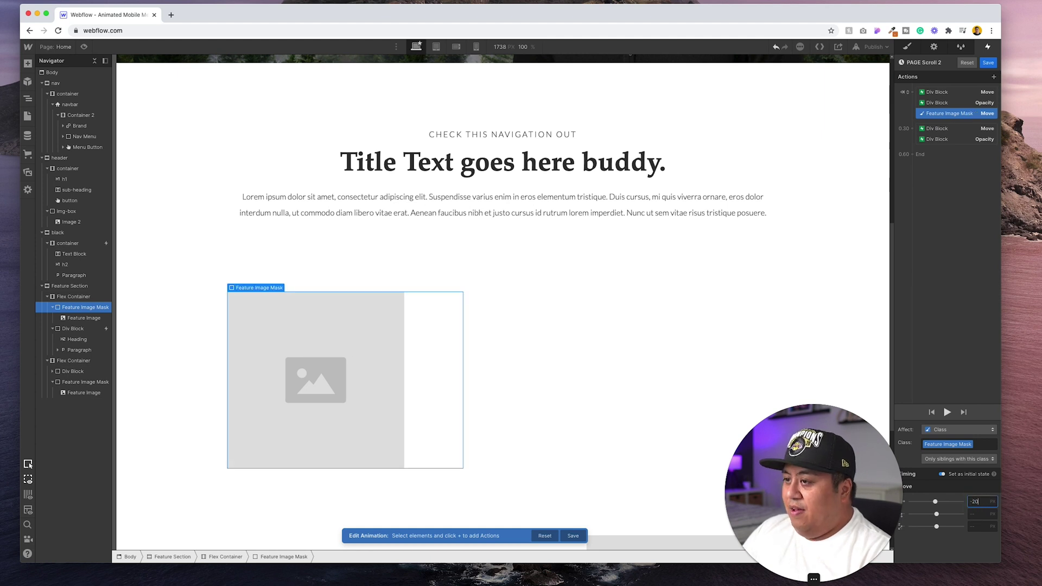
{"action": "left_click", "coordinate": [994, 77]}
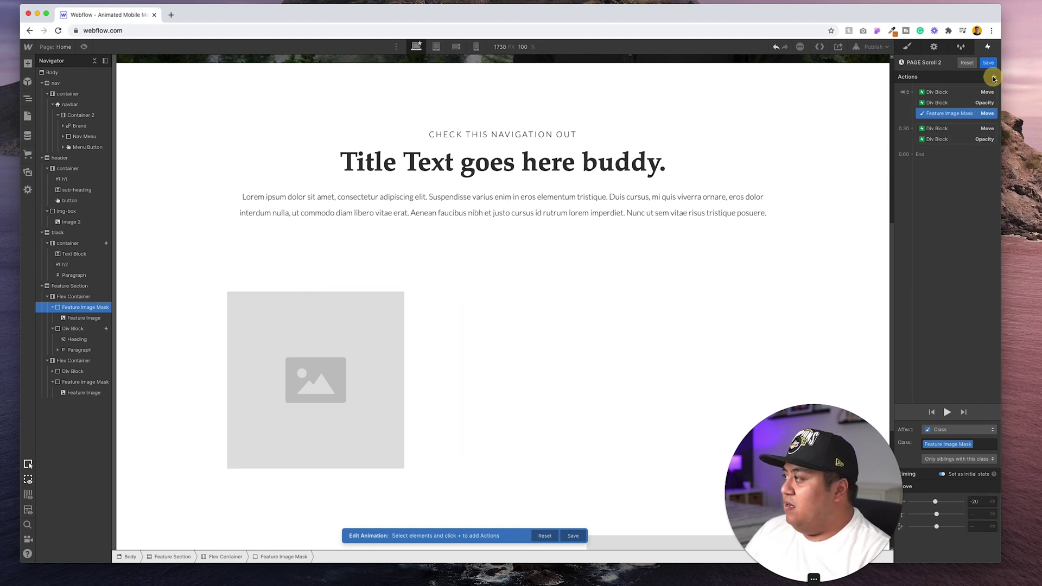
{"action": "left_click", "coordinate": [950, 103]}
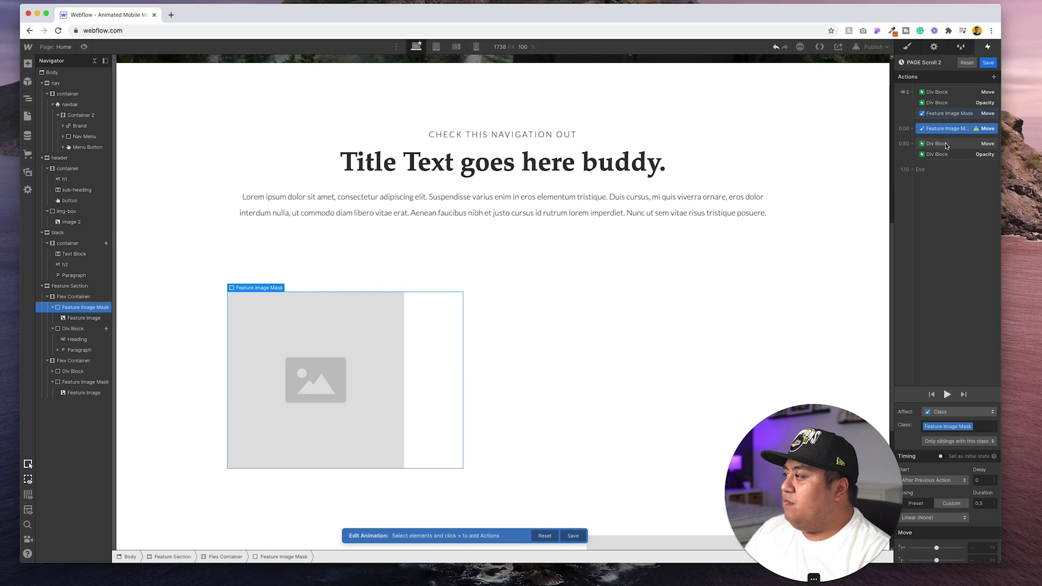
{"action": "left_click", "coordinate": [943, 151]}
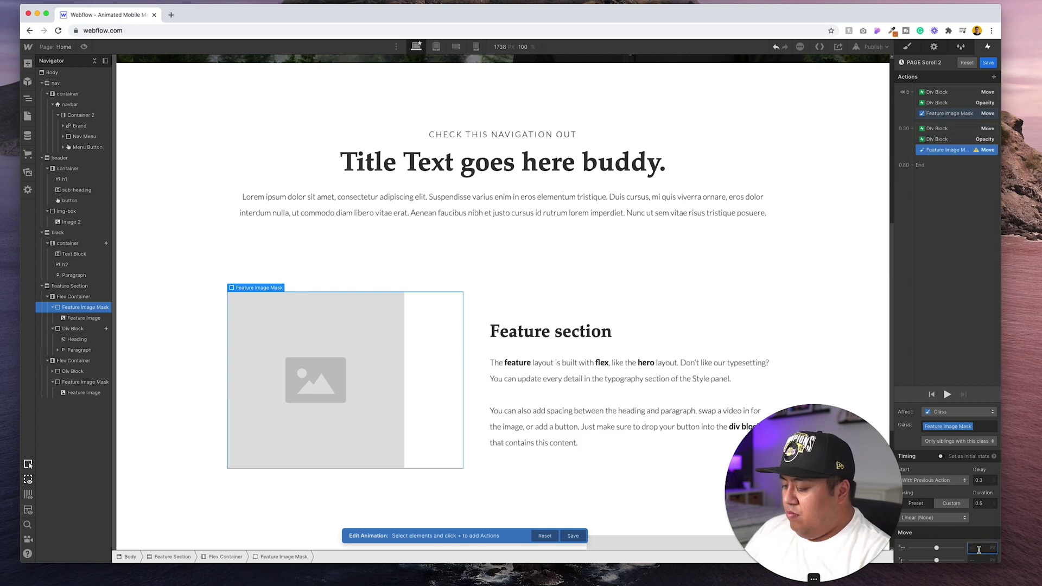
{"action": "type", "text": "0"}
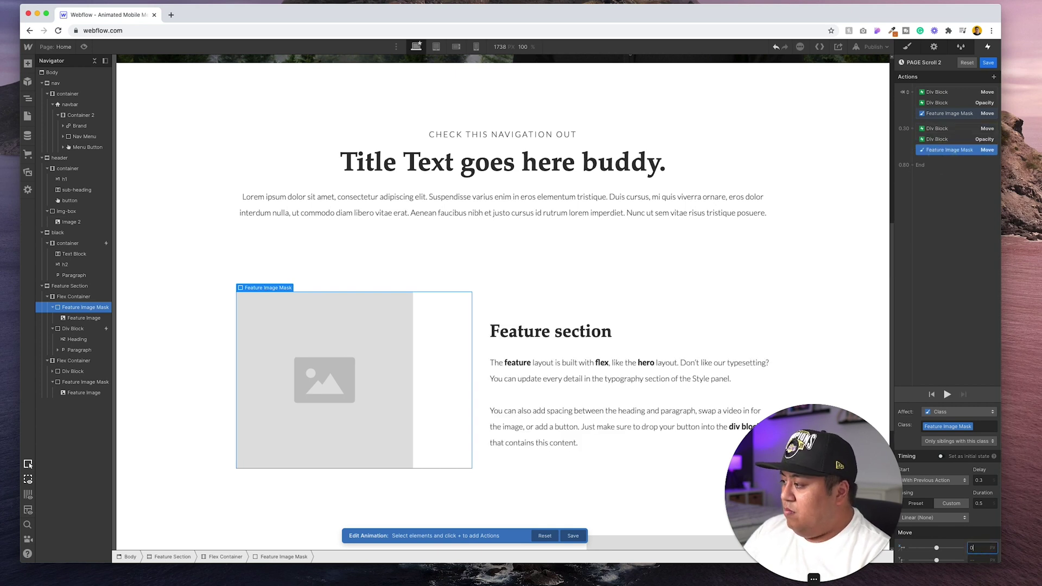
Step: Add an Opacity action for the Feature Image Mask to the initial-state group and set it to 0%
{"action": "left_click", "coordinate": [994, 77]}
{"action": "left_click", "coordinate": [956, 160]}
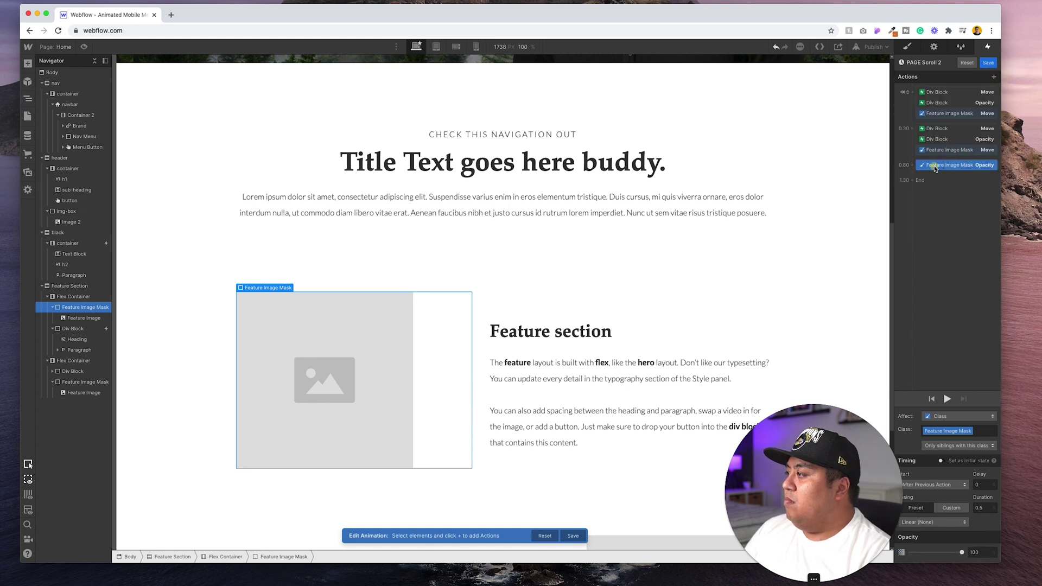
{"action": "left_click", "coordinate": [941, 461]}
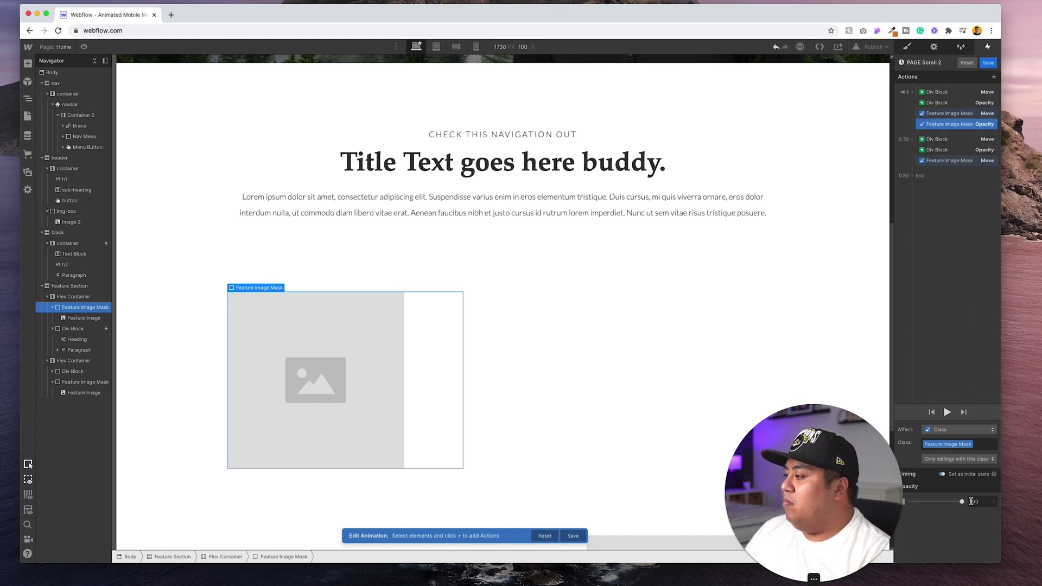
{"action": "left_click_drag", "start_coordinate": [960, 502], "coordinate": [910, 502]}
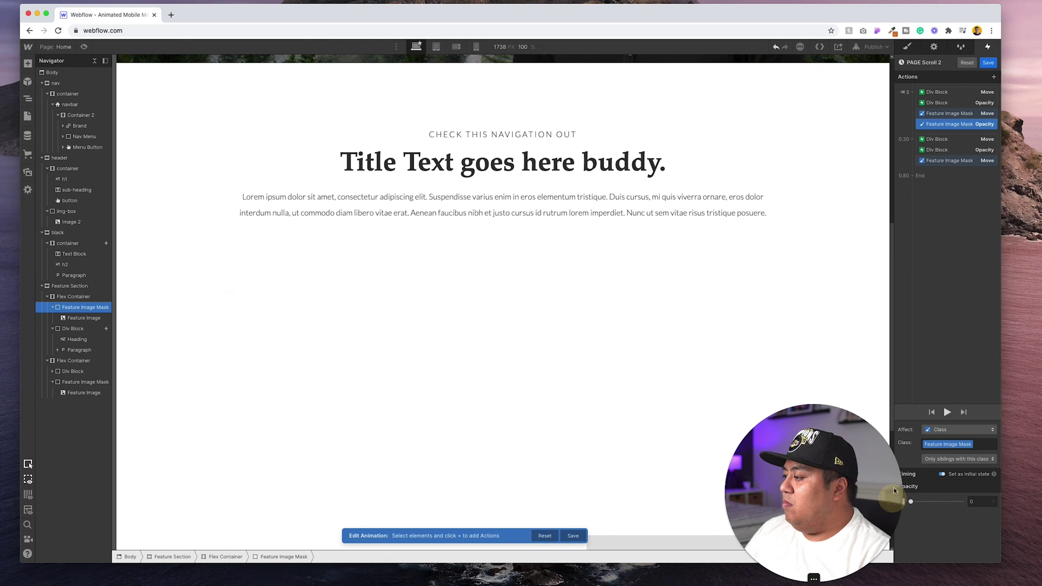
Step: Add a 100% Opacity action for the Feature Image Mask and group it with its second Move after the Div Block's final actions
{"action": "left_click", "coordinate": [994, 77]}
{"action": "left_click", "coordinate": [961, 210]}
{"action": "left_click_drag", "start_coordinate": [948, 143], "coordinate": [944, 169]}
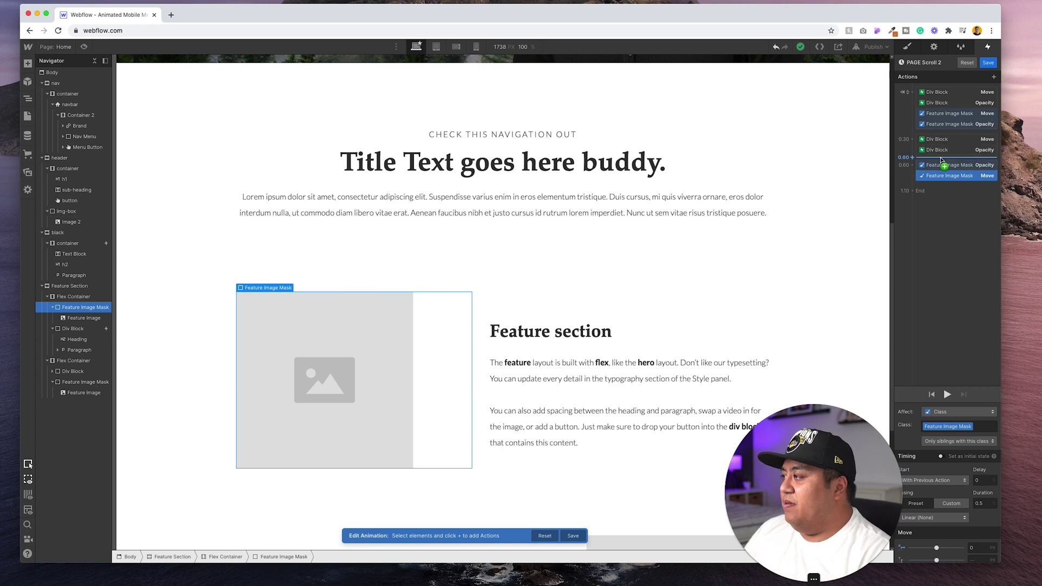
{"action": "left_click", "coordinate": [942, 164]}
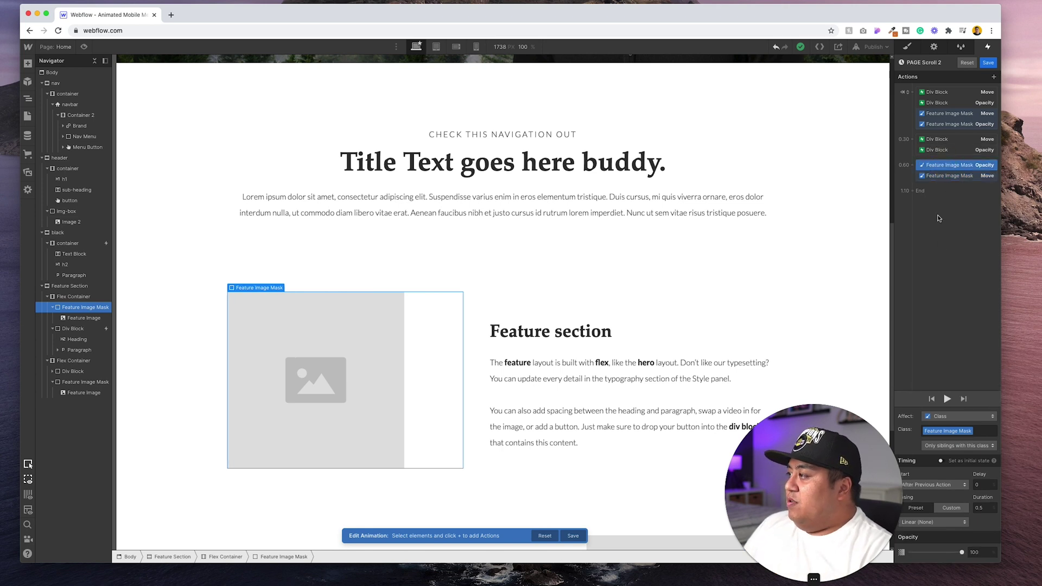
{"action": "left_click_drag", "start_coordinate": [972, 191], "coordinate": [969, 175]}
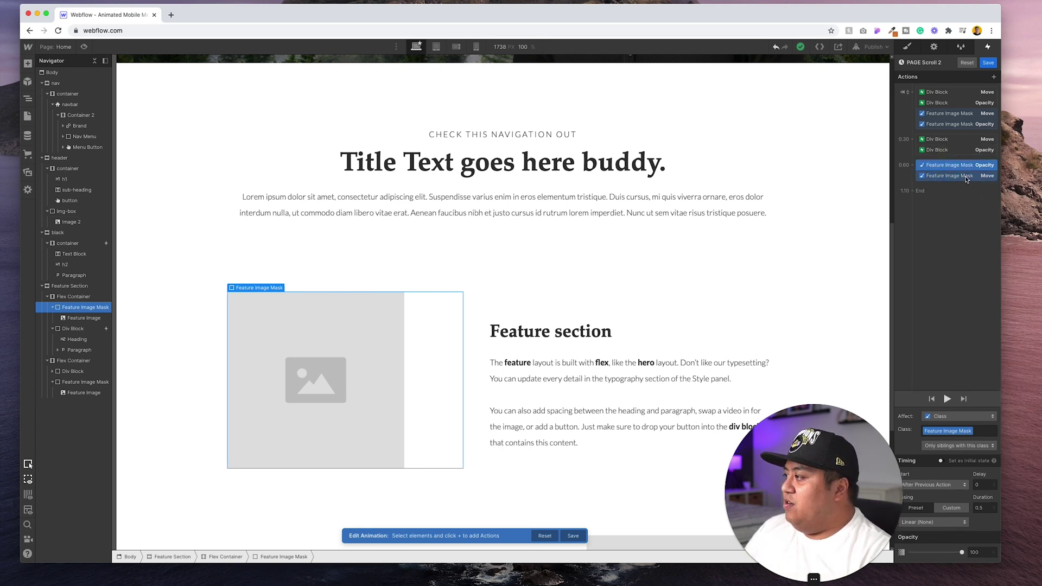
{"action": "left_click", "coordinate": [954, 175]}
{"action": "left_click_drag", "start_coordinate": [956, 165], "coordinate": [959, 191]}
Step: Set the duration of the Feature Image Mask's final Opacity and Move actions to 0.3 s
{"action": "left_click", "coordinate": [986, 509]}
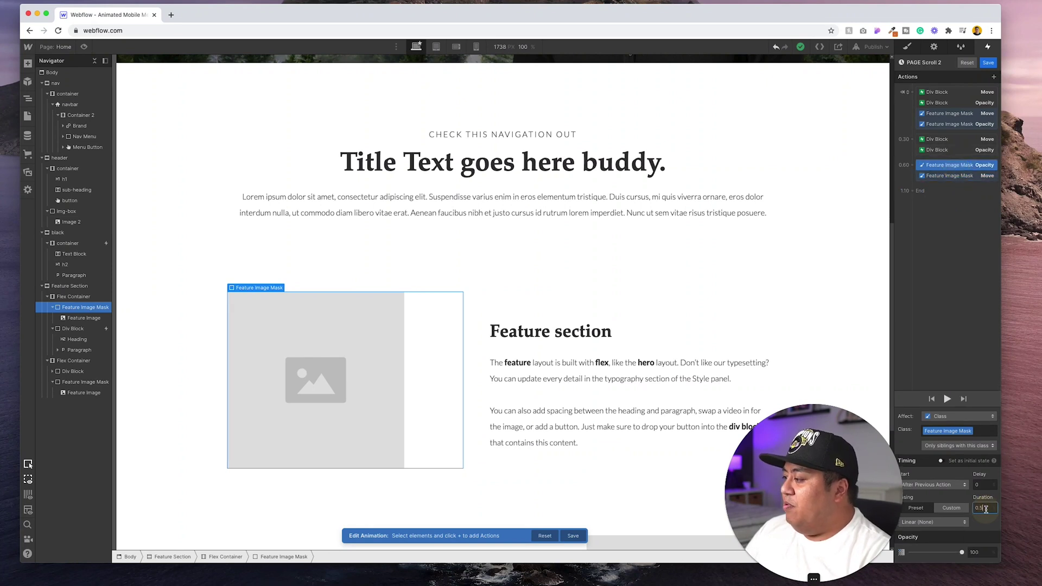
{"action": "left_click", "coordinate": [948, 175]}
{"action": "left_click", "coordinate": [986, 503]}
{"action": "key", "text": "BackSpace"}
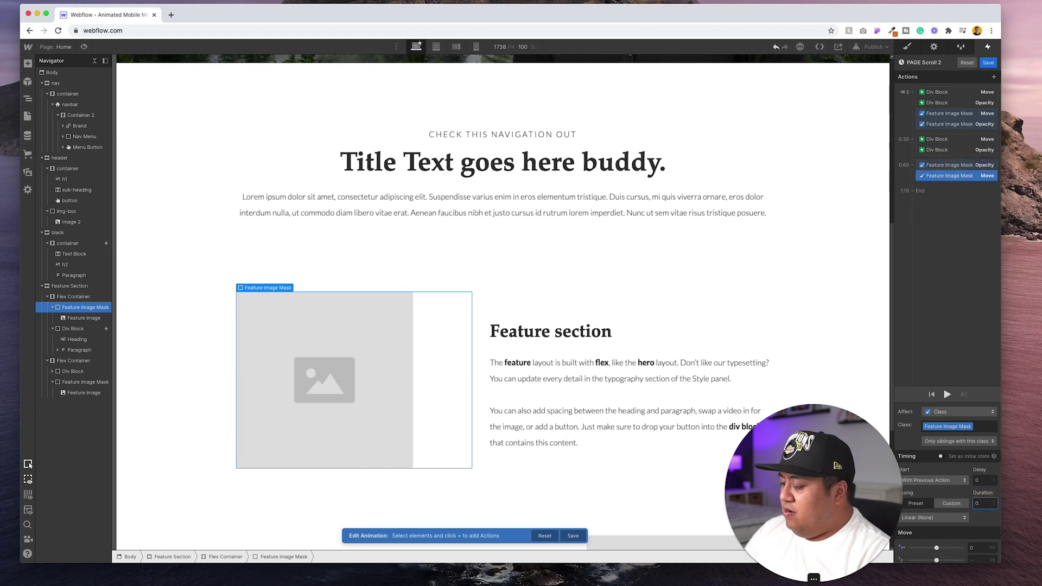
Step: Play back the PAGE Scroll 2 animation from its initial state and save it
{"action": "left_click", "coordinate": [947, 92]}
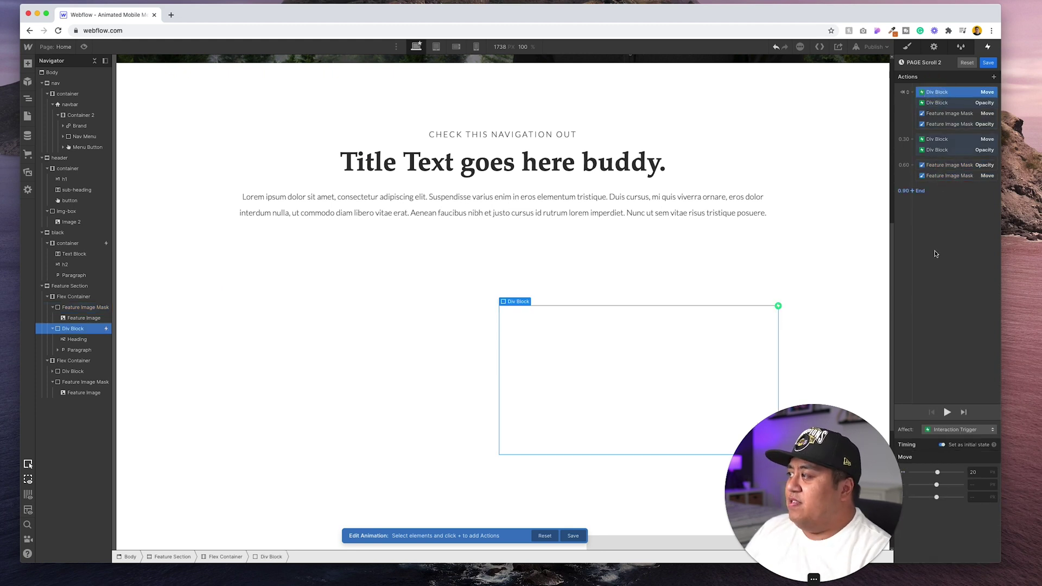
{"action": "left_click", "coordinate": [947, 412]}
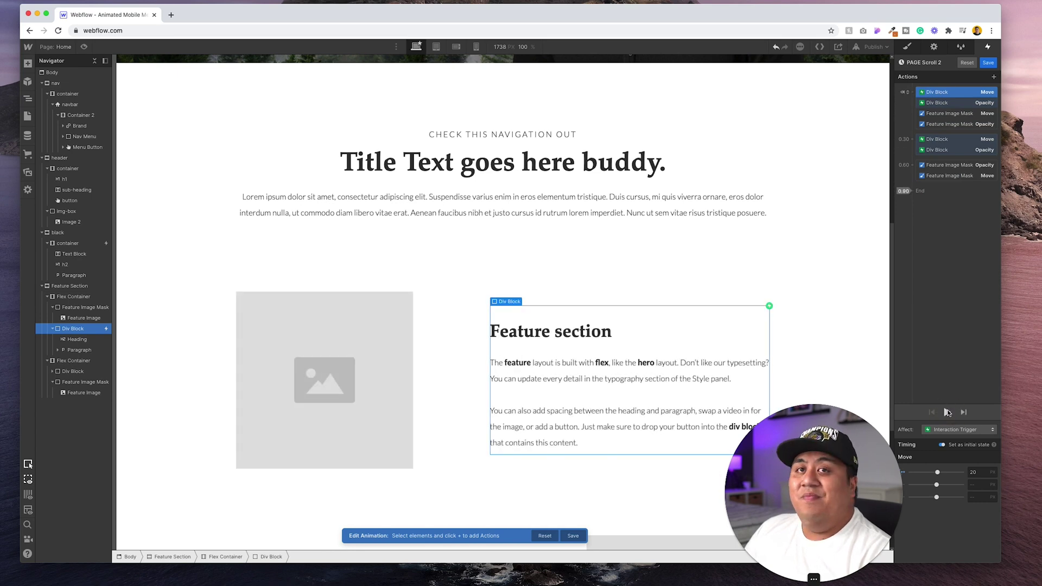
{"action": "scroll", "coordinate": [652, 330], "scroll_direction": "up", "scroll_amount": 10}
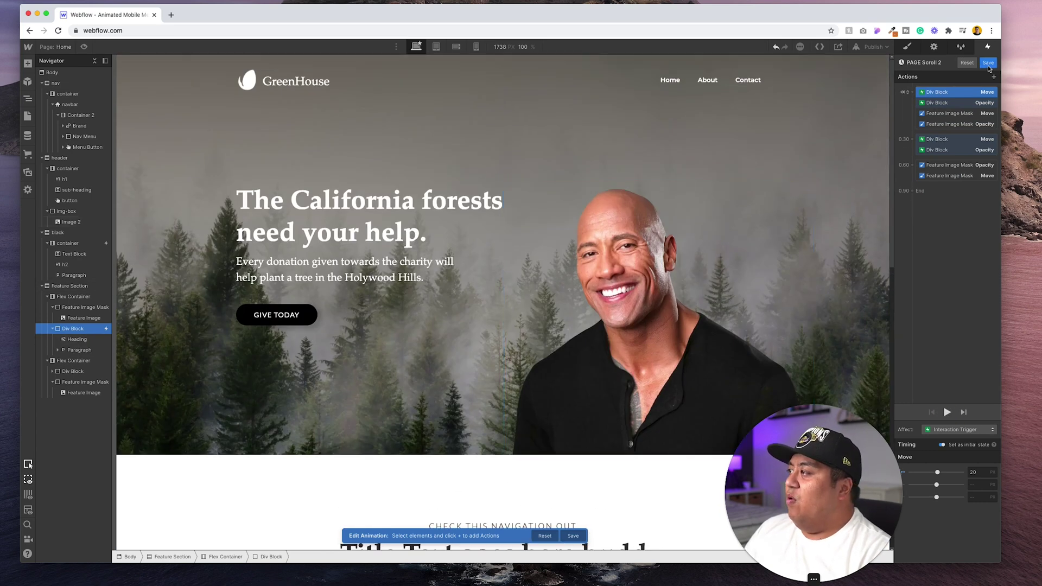
{"action": "left_click", "coordinate": [988, 63]}
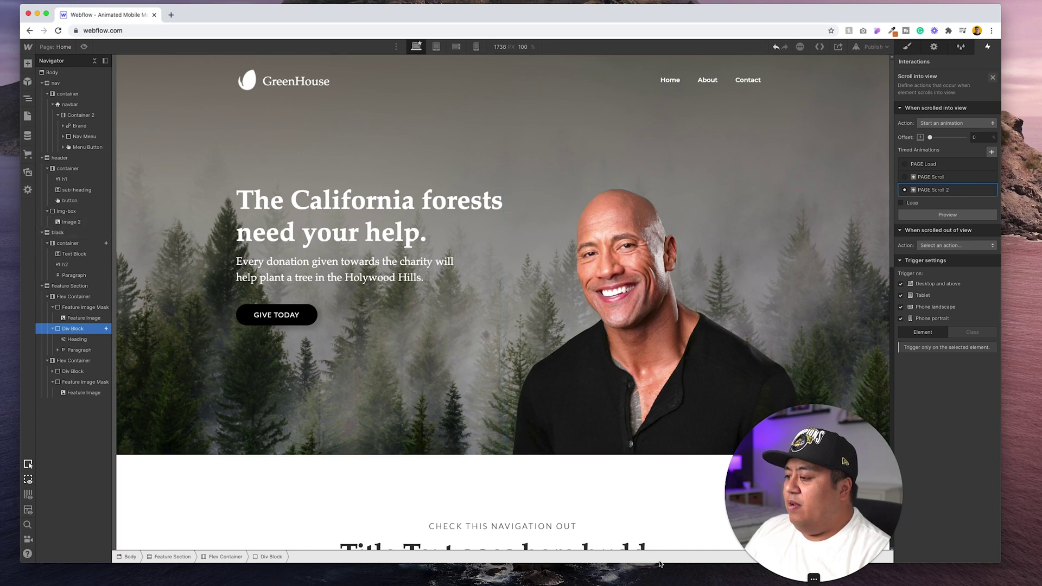
Step: Preview the live page and scroll through it to check the hero, title and first feature section animations
{"action": "left_click", "coordinate": [84, 46]}
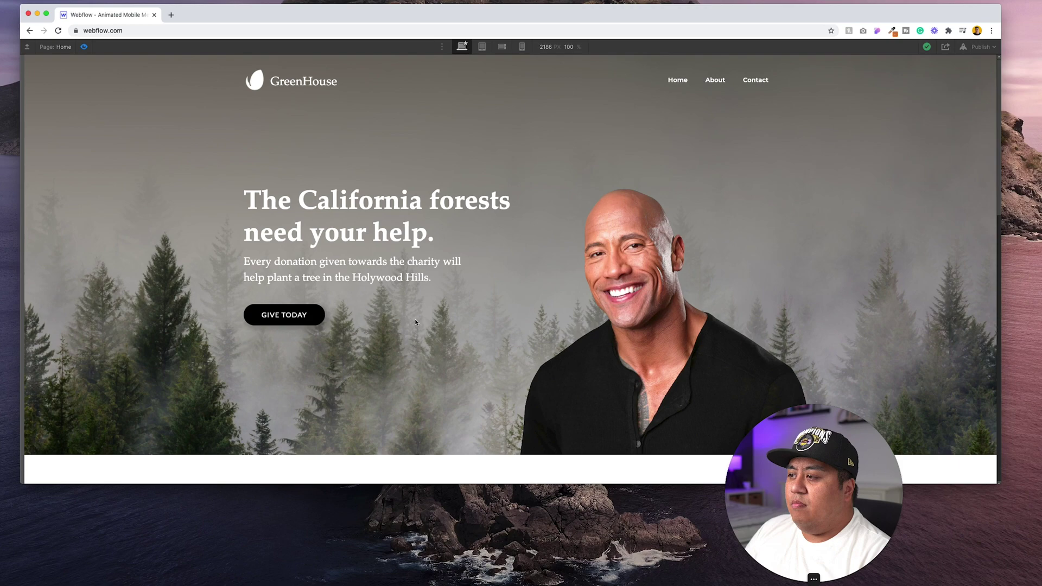
{"action": "scroll", "coordinate": [414, 322], "scroll_direction": "down", "scroll_amount": 5}
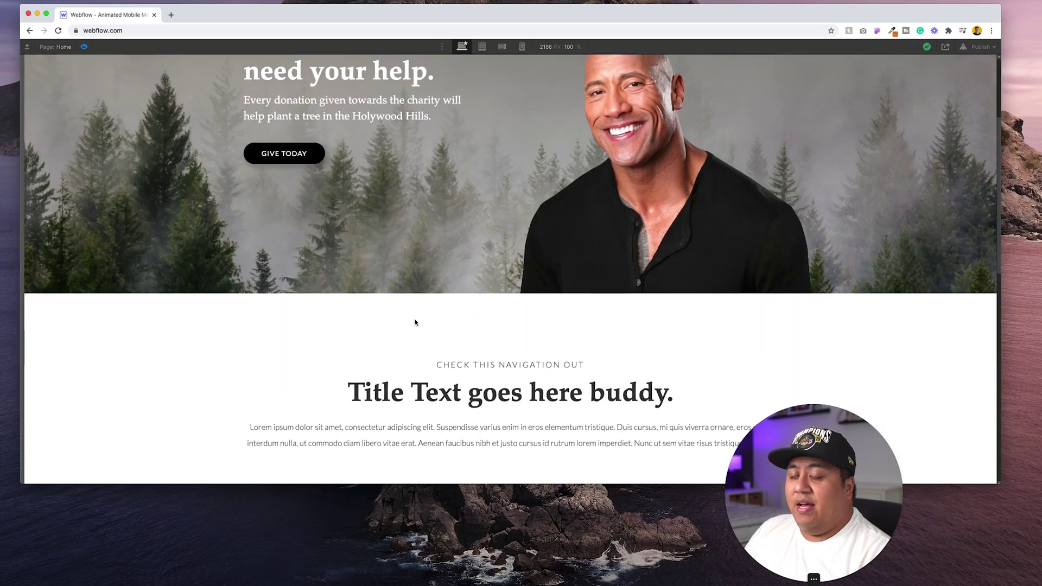
{"action": "scroll", "coordinate": [414, 323], "scroll_direction": "down", "scroll_amount": 9}
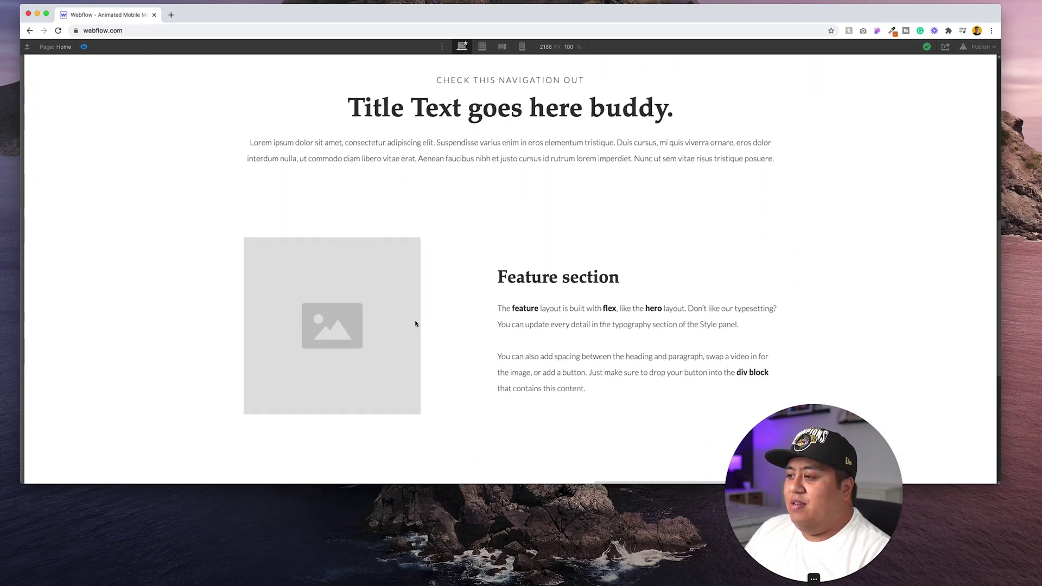
{"action": "scroll", "coordinate": [414, 325], "scroll_direction": "down", "scroll_amount": 9}
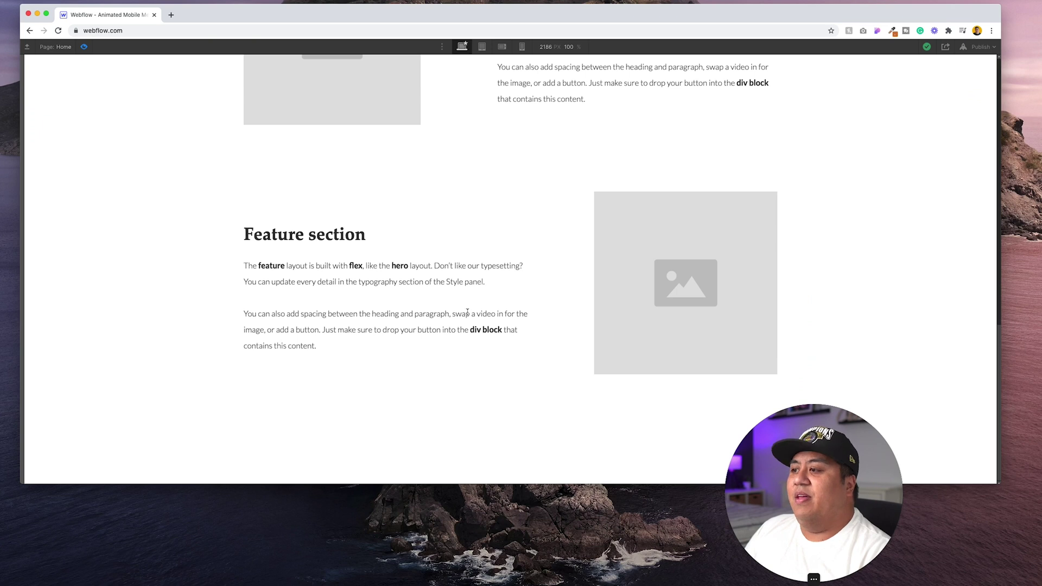
{"action": "left_click", "coordinate": [85, 48]}
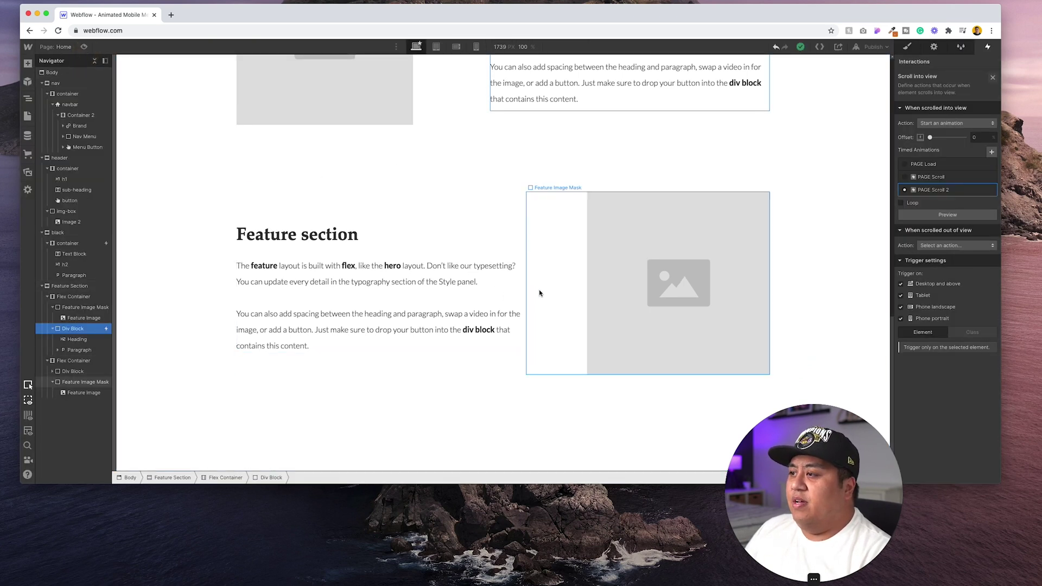
Step: Add a Scroll into view trigger to the second feature section's Div Block that starts the PAGE Scroll 2 animation
{"action": "left_click", "coordinate": [495, 259]}
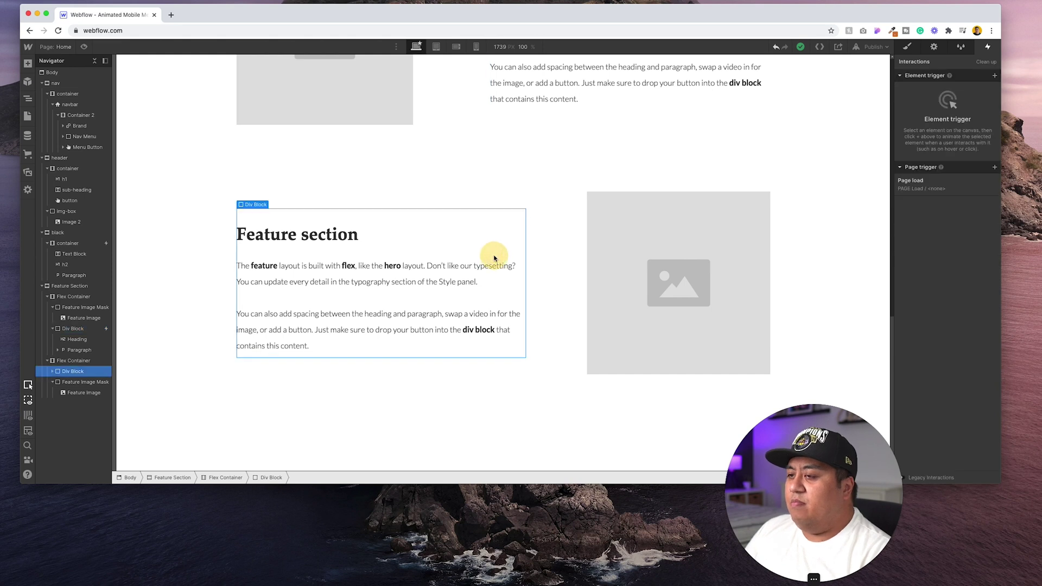
{"action": "left_click", "coordinate": [993, 76]}
{"action": "left_click", "coordinate": [955, 125]}
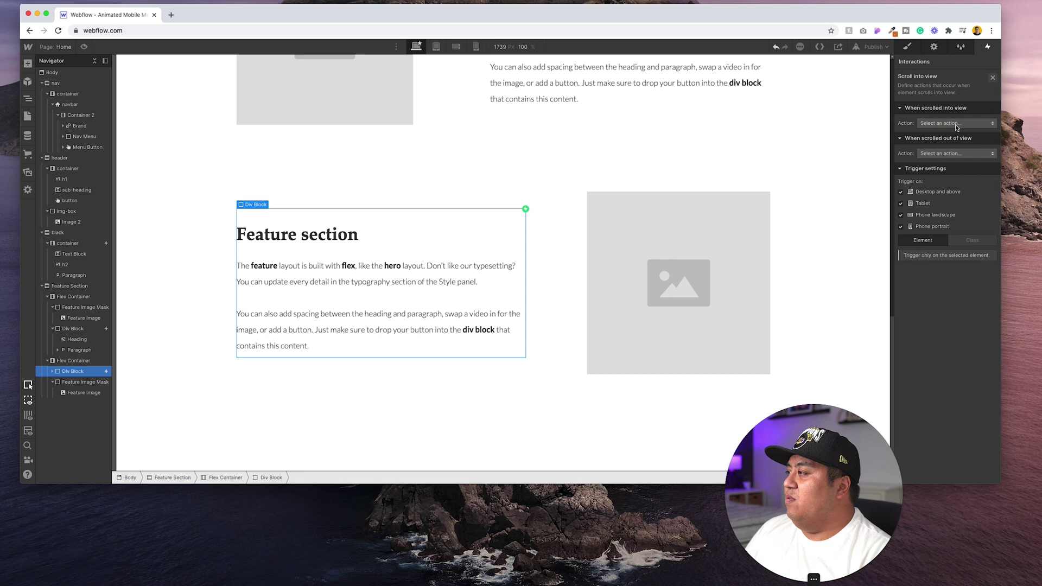
{"action": "left_click", "coordinate": [954, 124]}
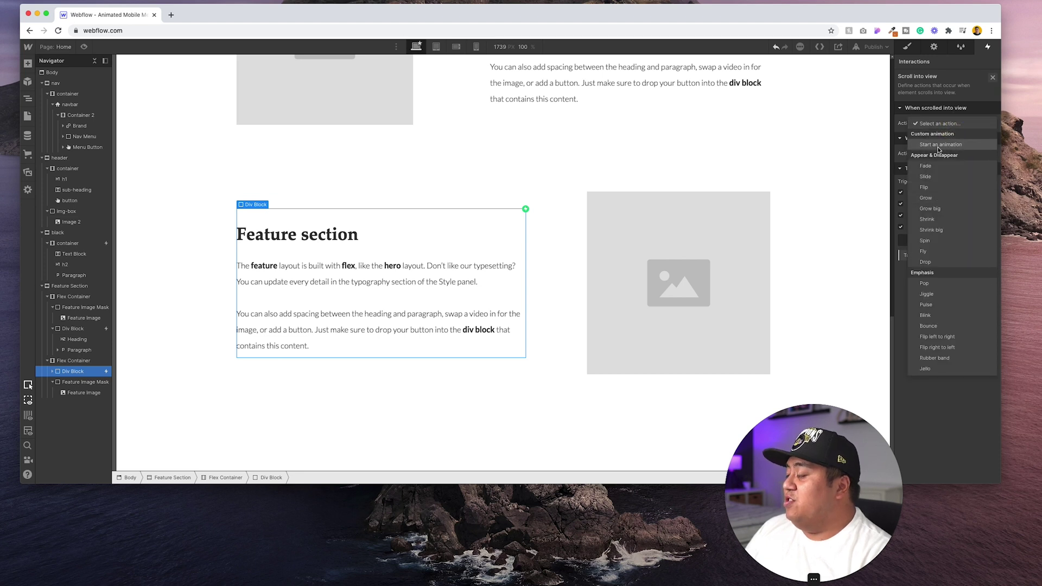
{"action": "left_click", "coordinate": [939, 145]}
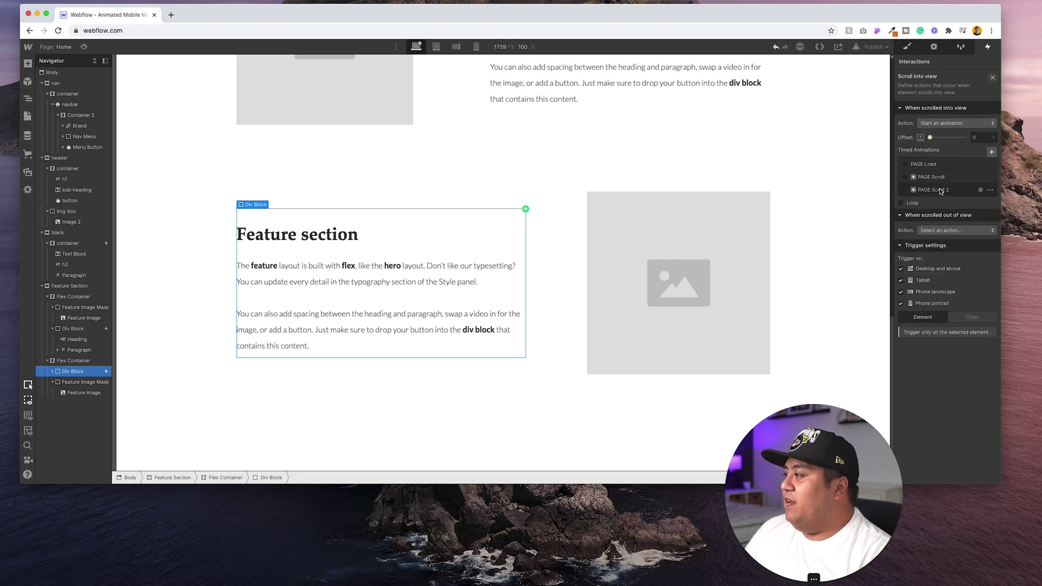
{"action": "left_click", "coordinate": [941, 191]}
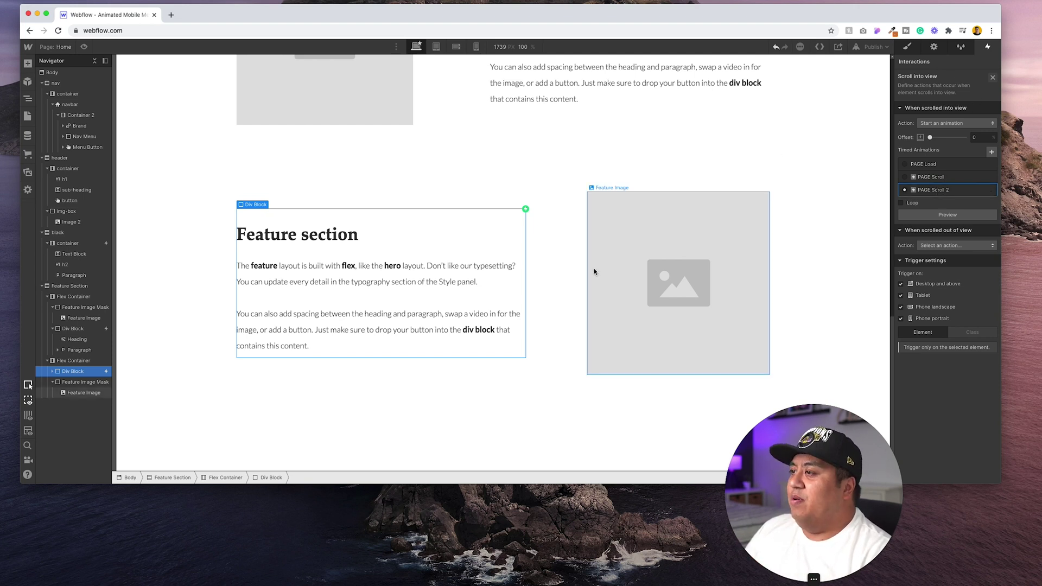
Step: Preview the page from the hero down to check the scroll animations on both feature sections
{"action": "scroll", "coordinate": [230, 145], "scroll_direction": "up", "scroll_amount": 20}
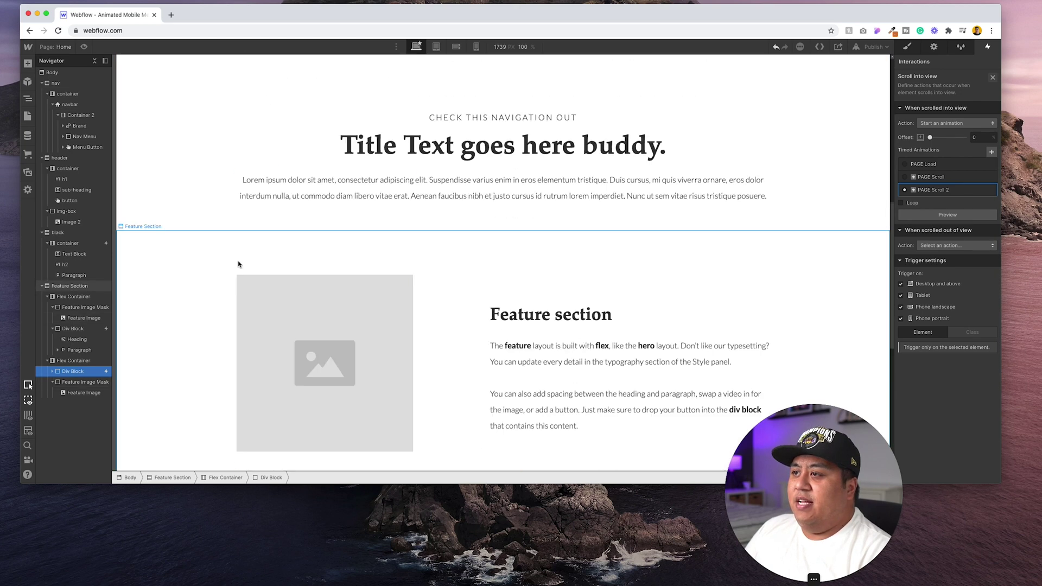
{"action": "left_click", "coordinate": [83, 47]}
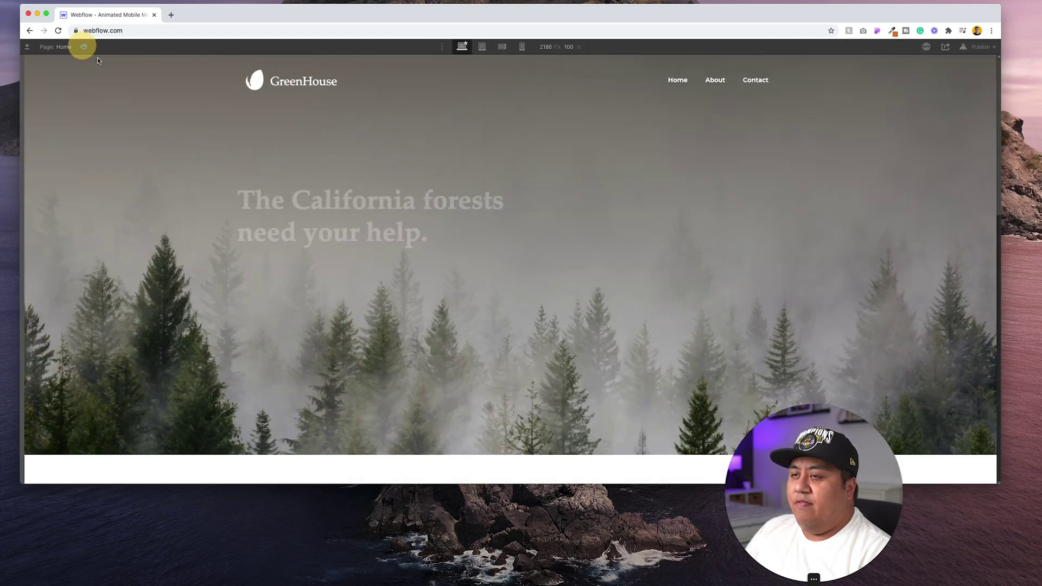
{"action": "scroll", "coordinate": [501, 333], "scroll_direction": "down", "scroll_amount": 10}
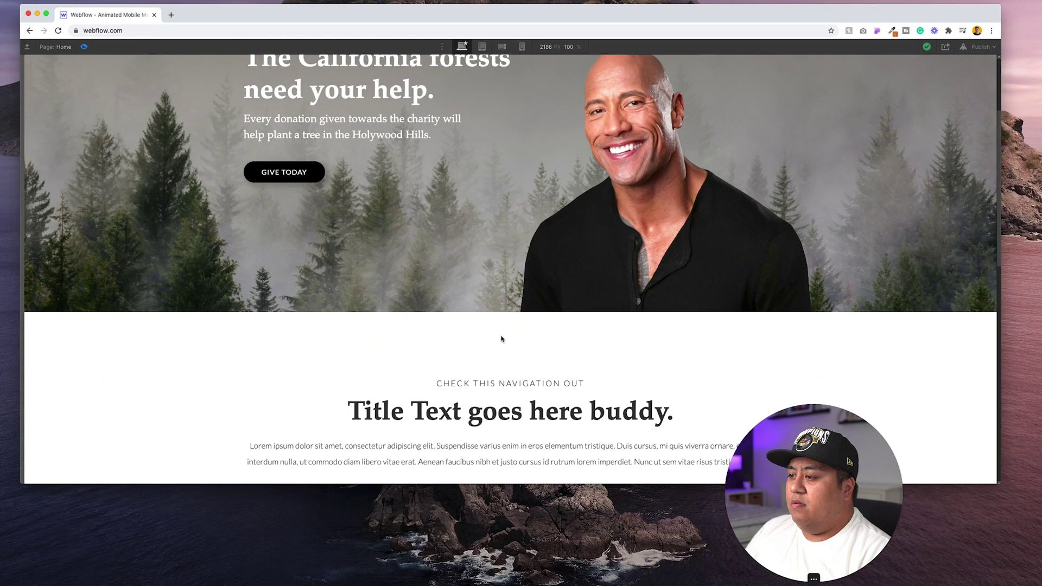
{"action": "scroll", "coordinate": [501, 339], "scroll_direction": "down", "scroll_amount": 6}
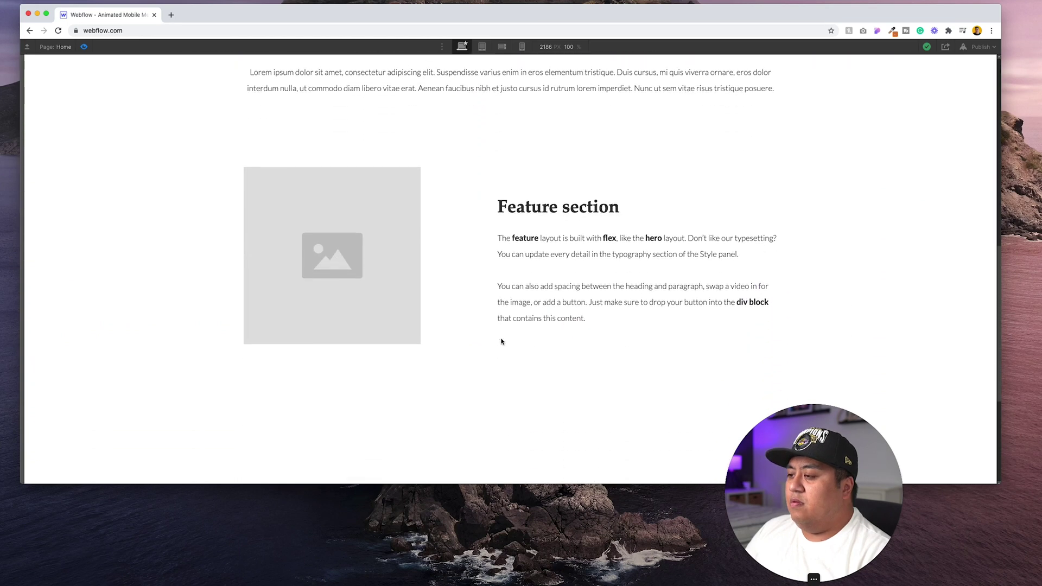
{"action": "scroll", "coordinate": [501, 341], "scroll_direction": "down", "scroll_amount": 2}
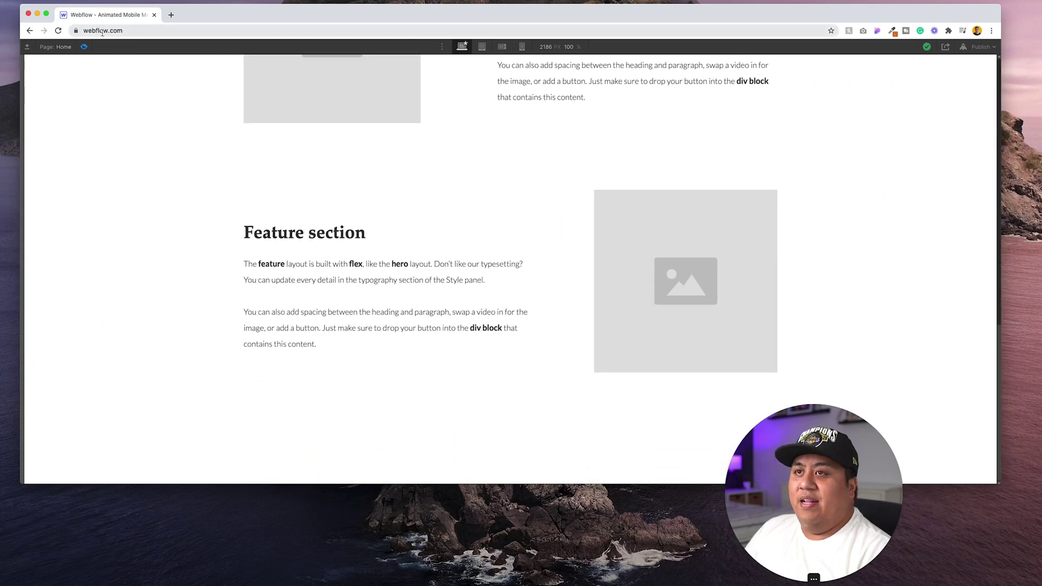
{"action": "left_click", "coordinate": [84, 47]}
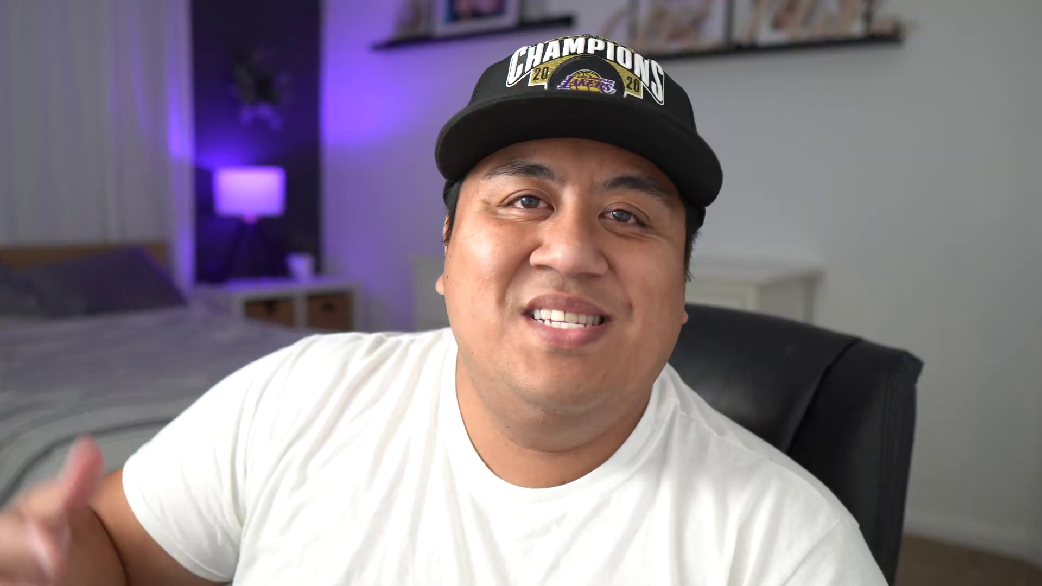